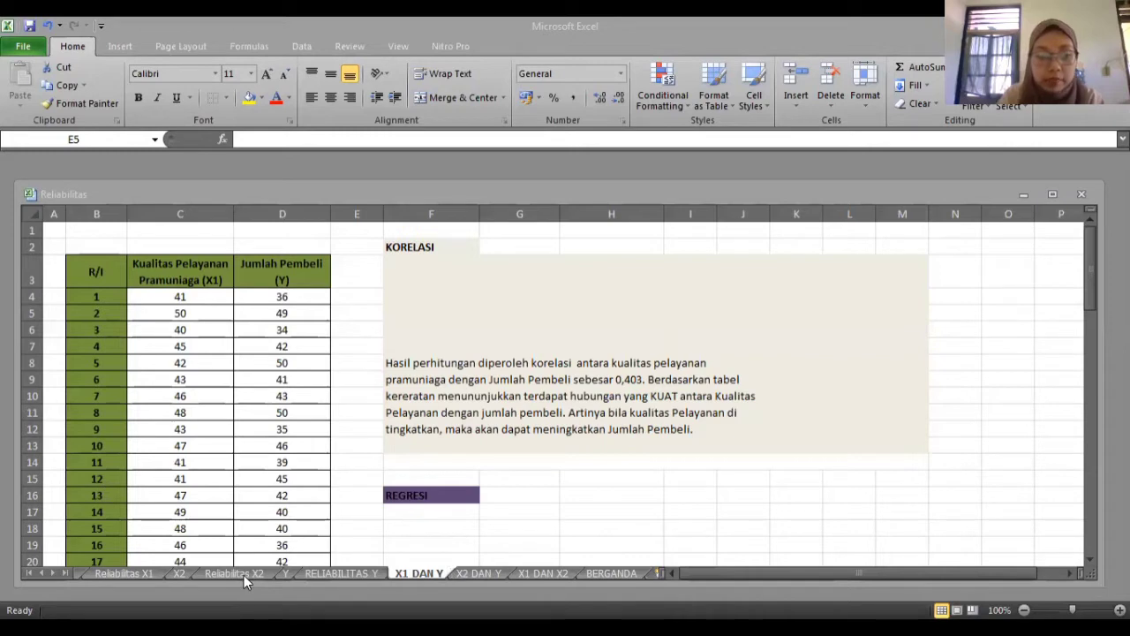
Review the buyer-count scores on sheet Y and the source formulas of the X1 values in C4 to C6 on sheet X1 DAN Y
{"action": "left_click", "coordinate": [303, 571]}
{"action": "left_click", "coordinate": [286, 573]}
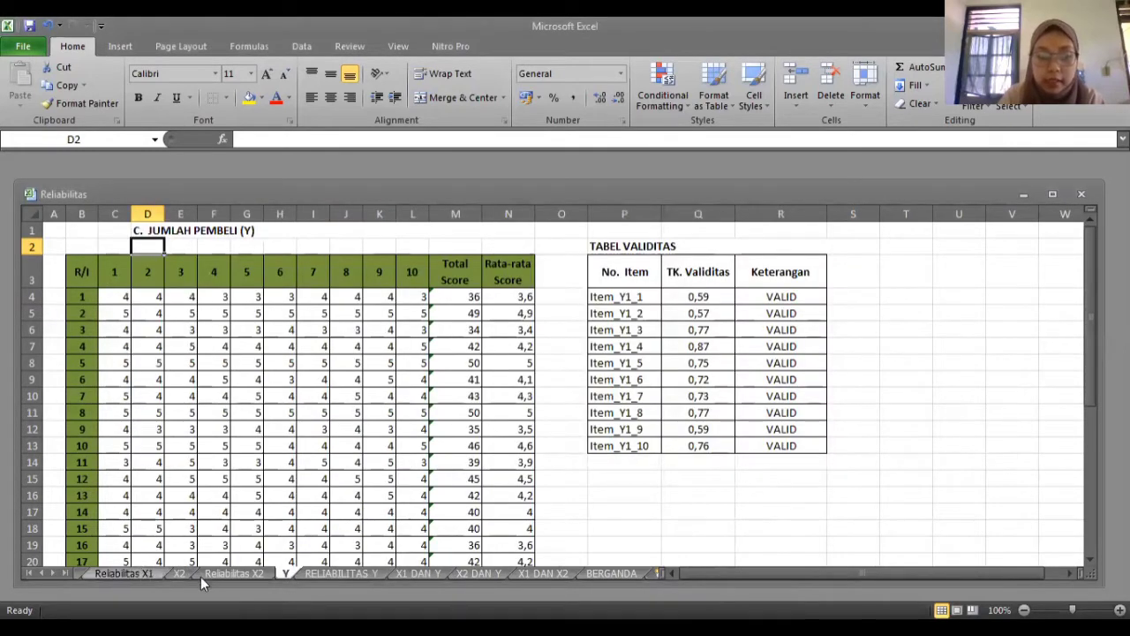
{"action": "left_click", "coordinate": [421, 571]}
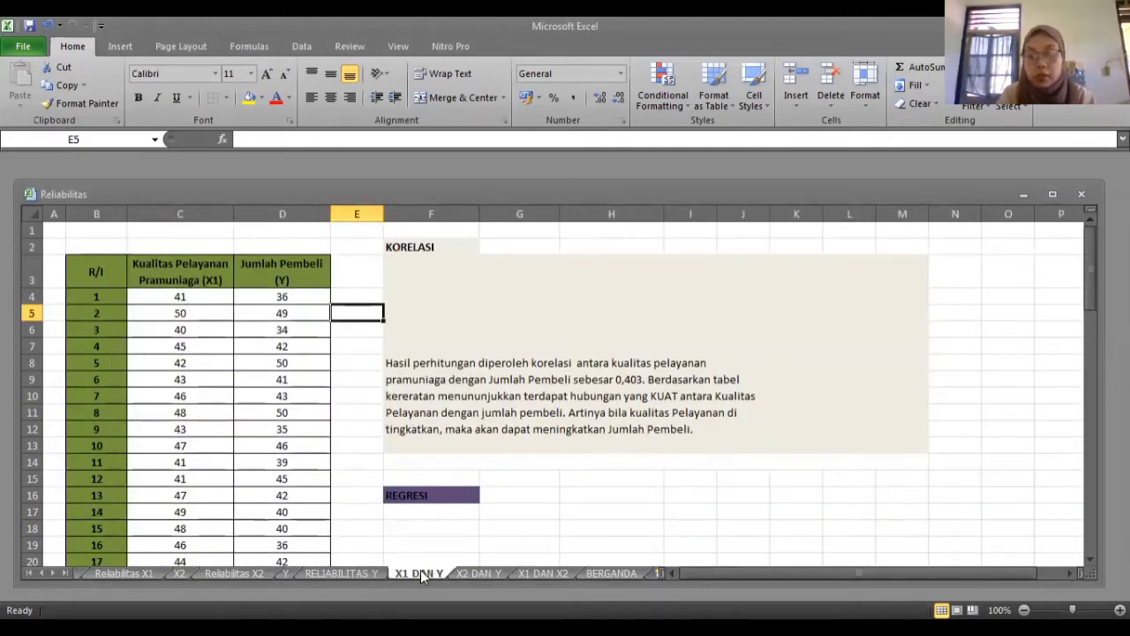
{"action": "key", "text": "Down"}
{"action": "key", "text": "Down"}
{"action": "key", "text": "Down"}
{"action": "key", "text": "Down"}
{"action": "key", "text": "Down"}
{"action": "key", "text": "Down"}
{"action": "key", "text": "Down"}
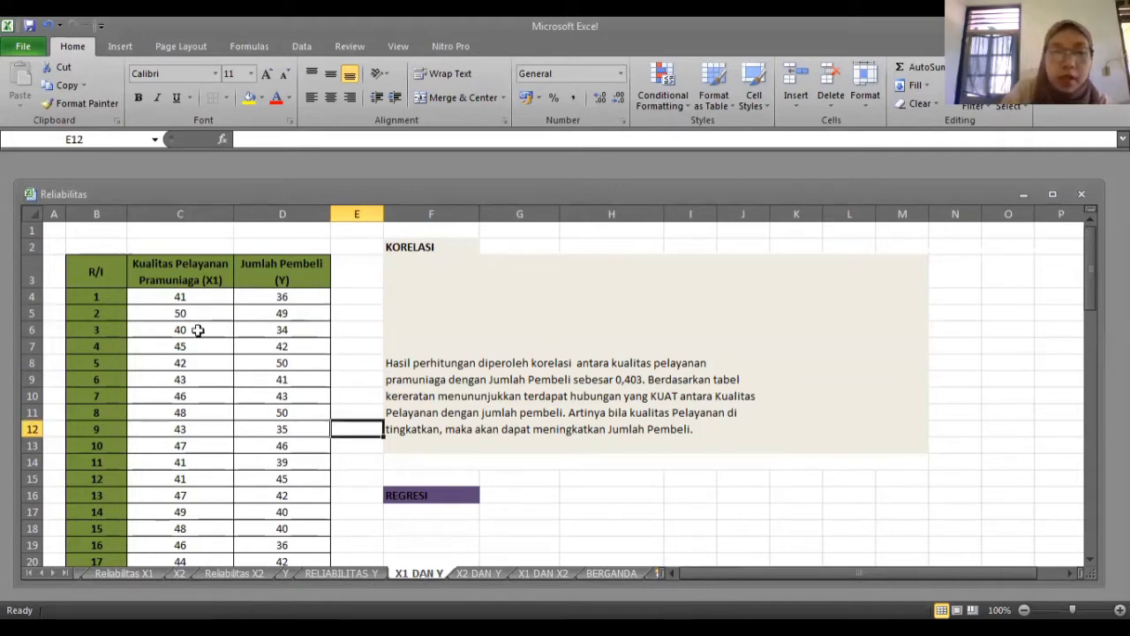
{"action": "left_click", "coordinate": [205, 296]}
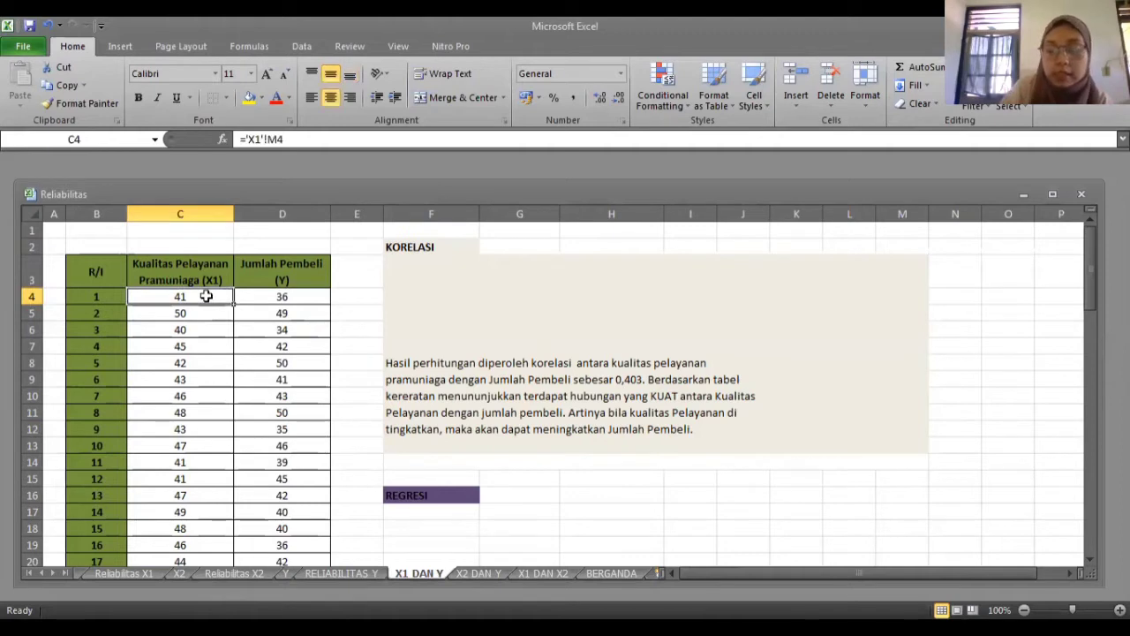
{"action": "key", "text": "Down"}
{"action": "key", "text": "Down"}
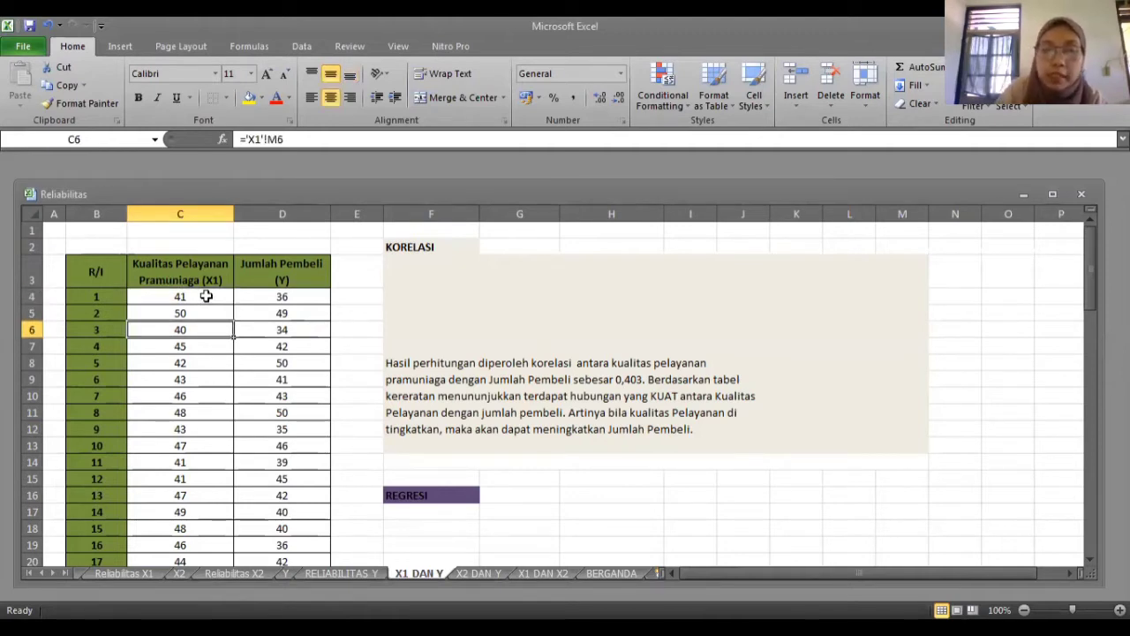
Select F3 below KORELASI and check the active application add-ins in the Excel Options
{"action": "left_click", "coordinate": [429, 273]}
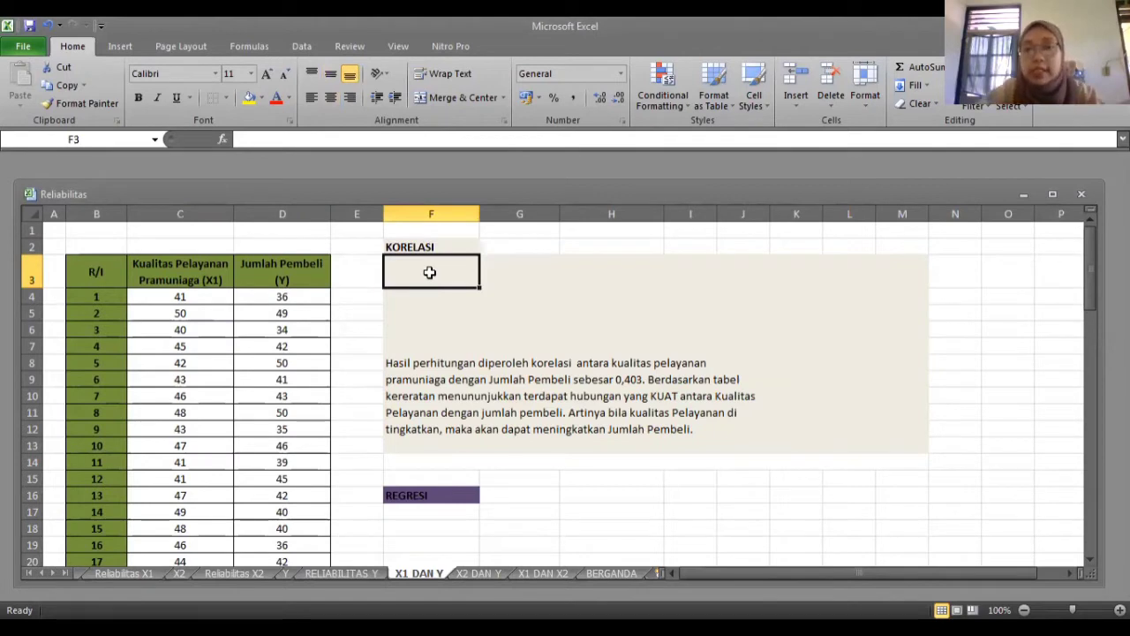
{"action": "left_click", "coordinate": [302, 47]}
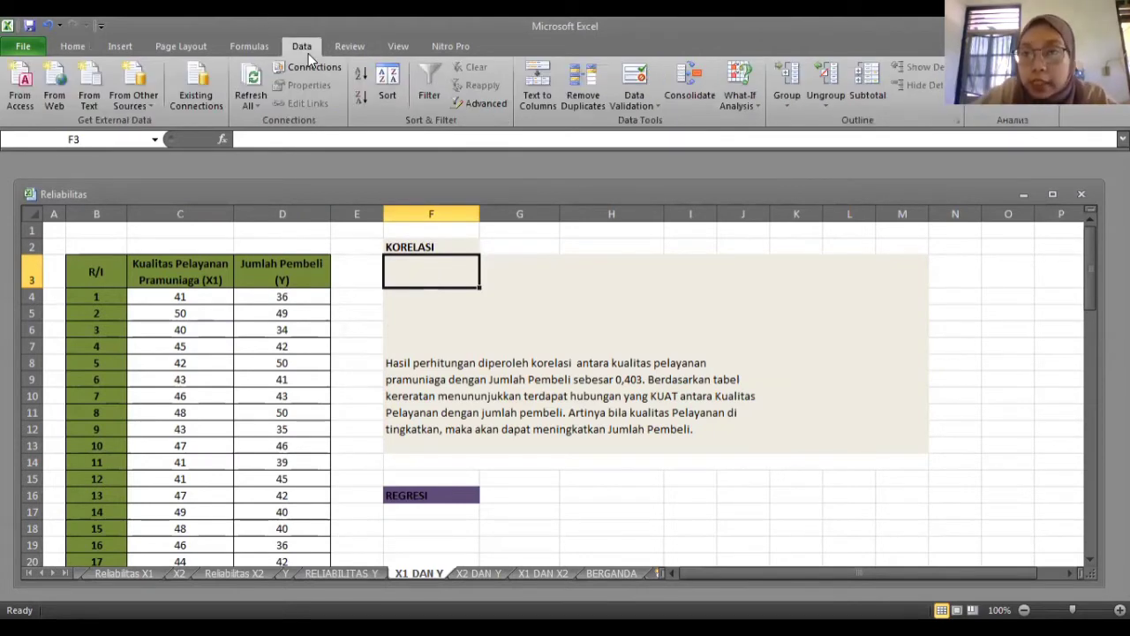
{"action": "left_click", "coordinate": [101, 27]}
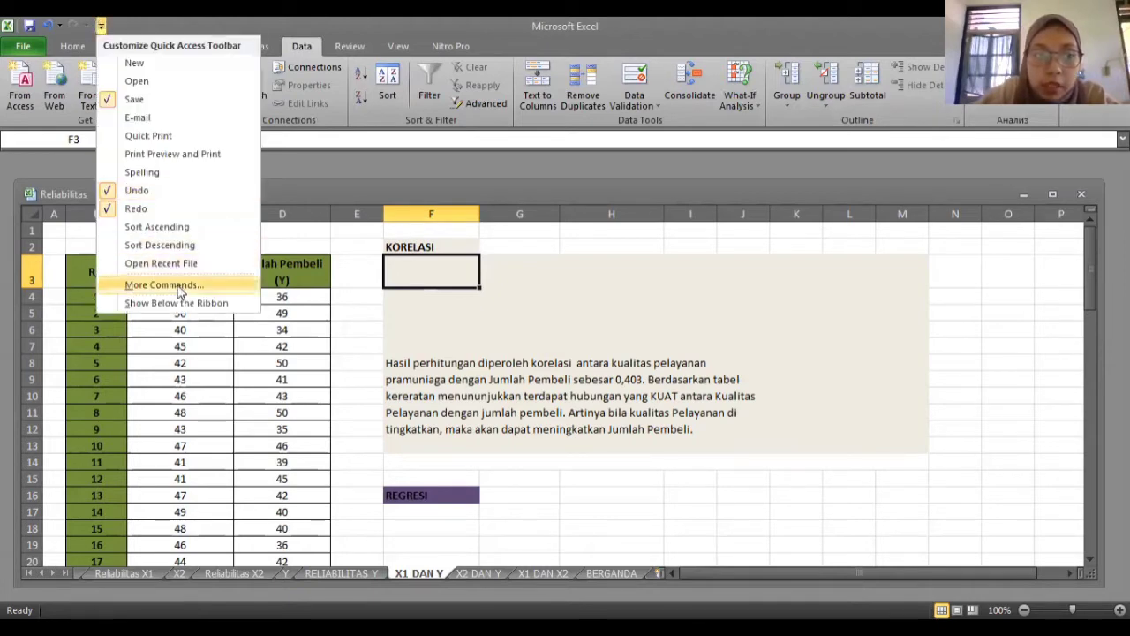
{"action": "left_click", "coordinate": [181, 286]}
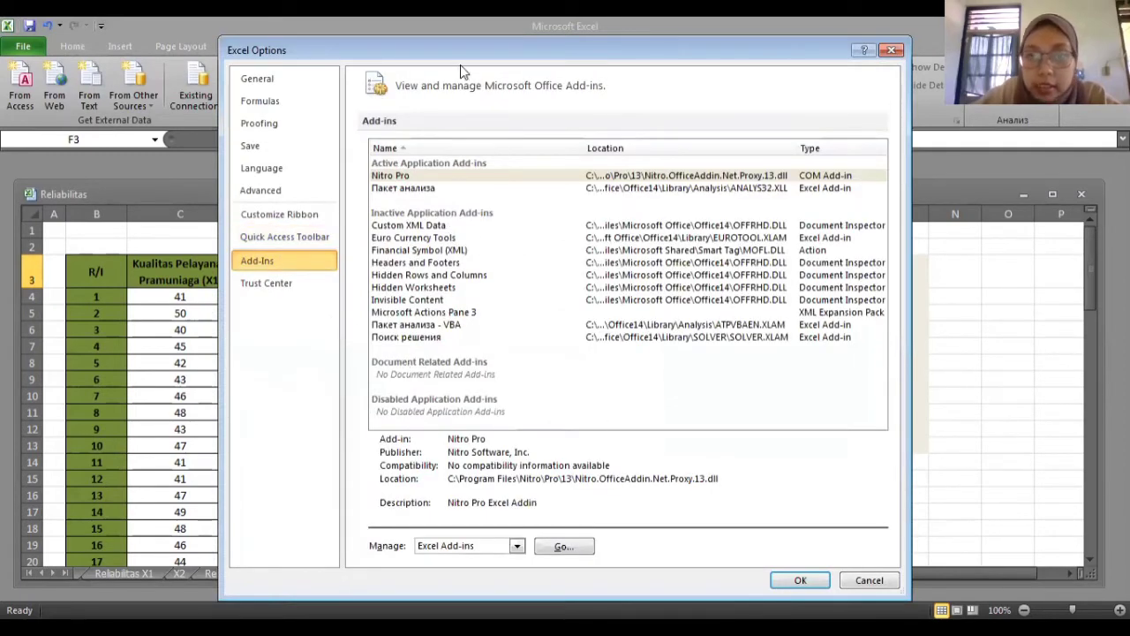
{"action": "left_click", "coordinate": [892, 50]}
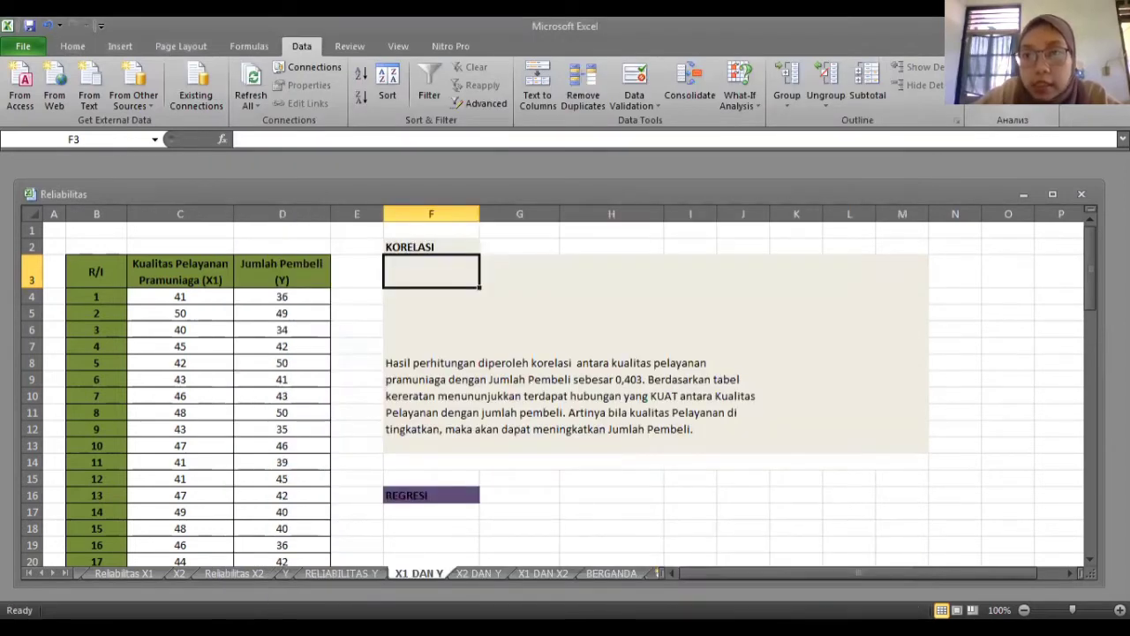
Start a Correlation (Корреляция) data analysis with $C$3:$D$23 as the input range, covering the X1 and Y columns with their headers
{"action": "left_click", "coordinate": [1012, 68]}
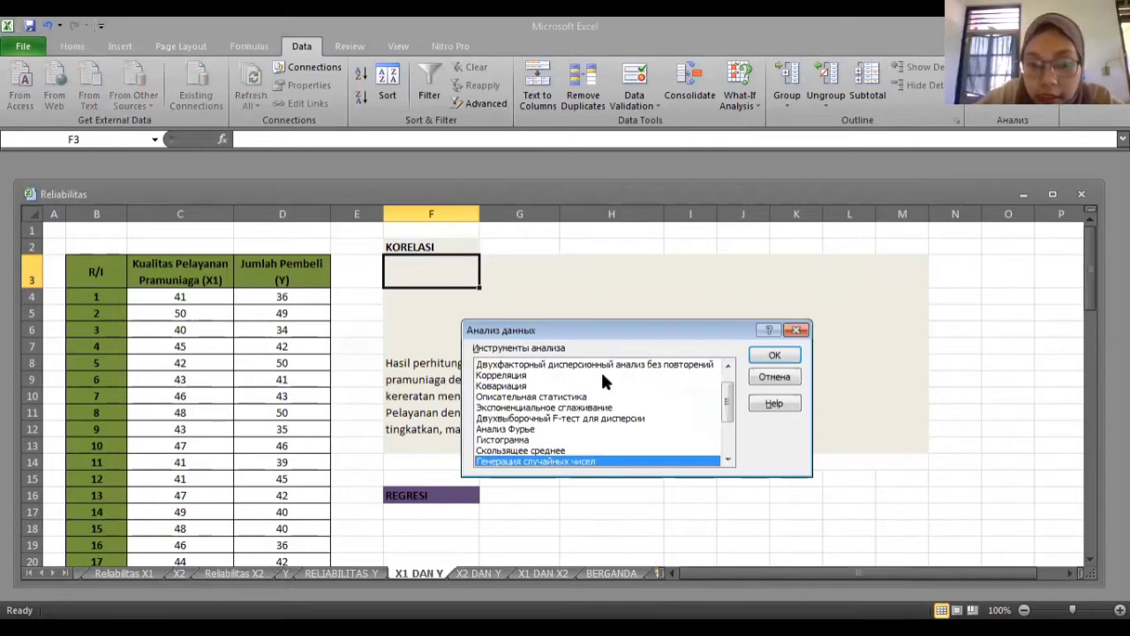
{"action": "scroll", "coordinate": [728, 398], "scroll_direction": "up", "scroll_amount": 1}
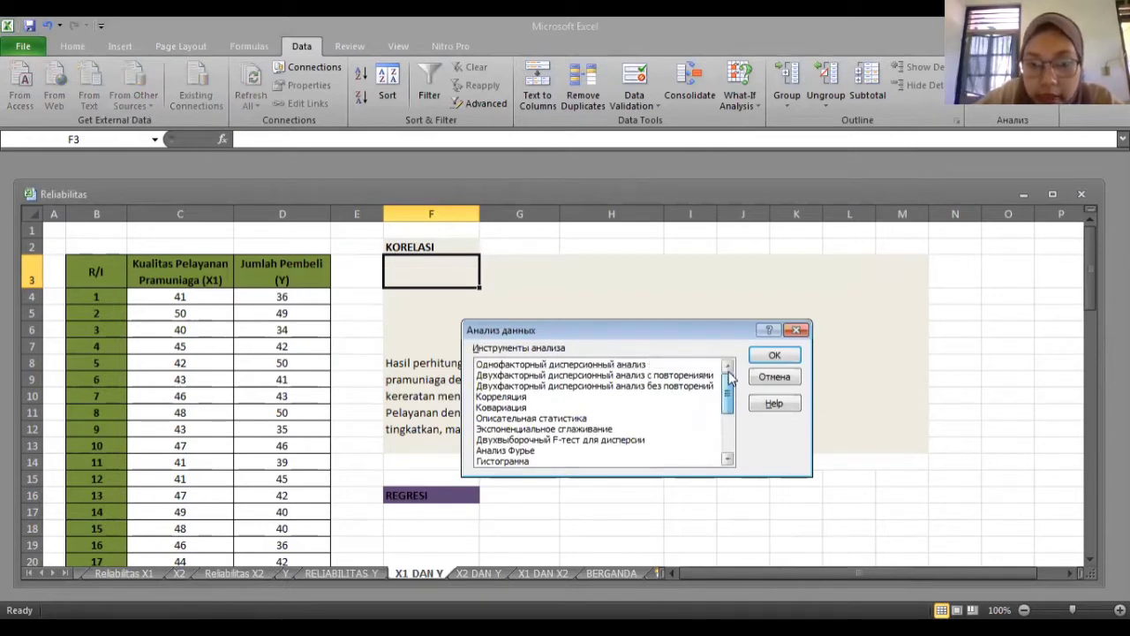
{"action": "left_click", "coordinate": [523, 398]}
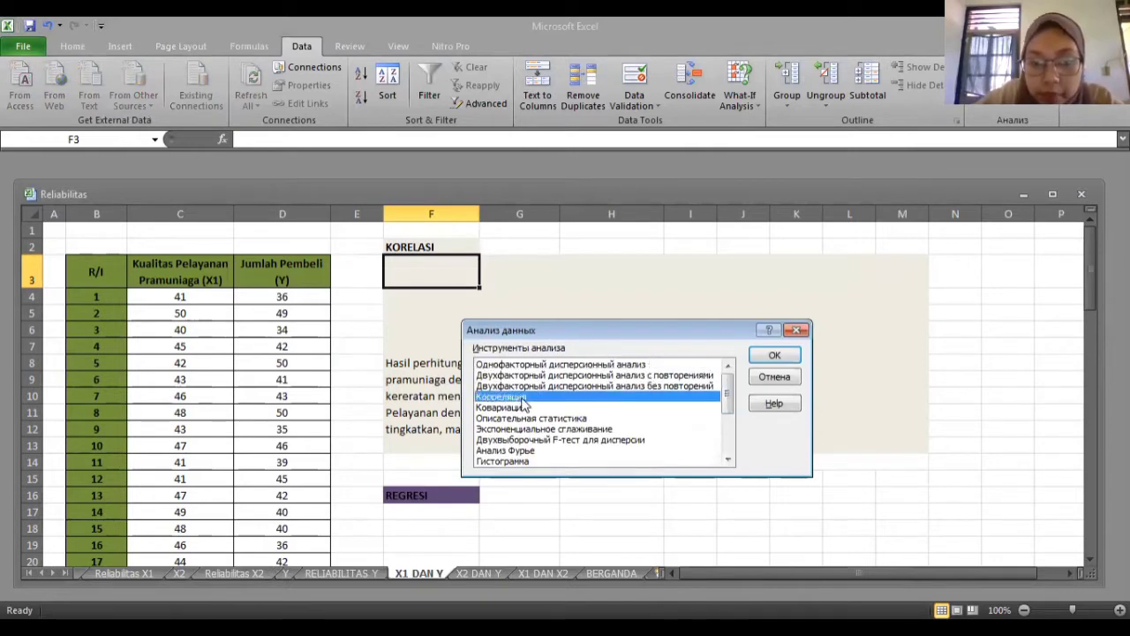
{"action": "left_click", "coordinate": [777, 362]}
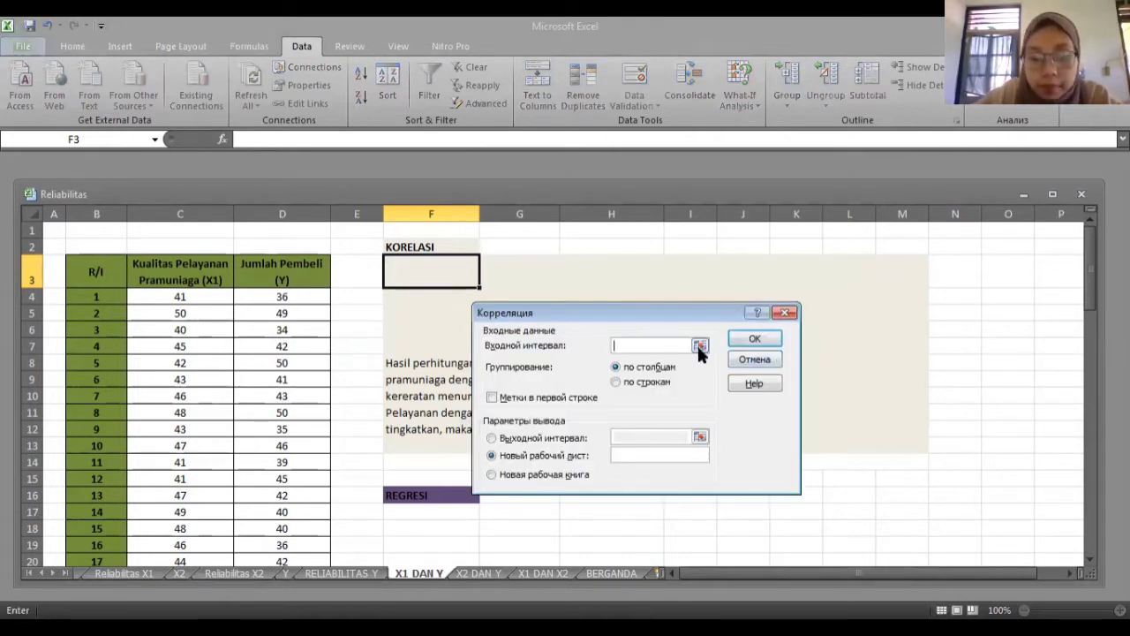
{"action": "left_click", "coordinate": [699, 345]}
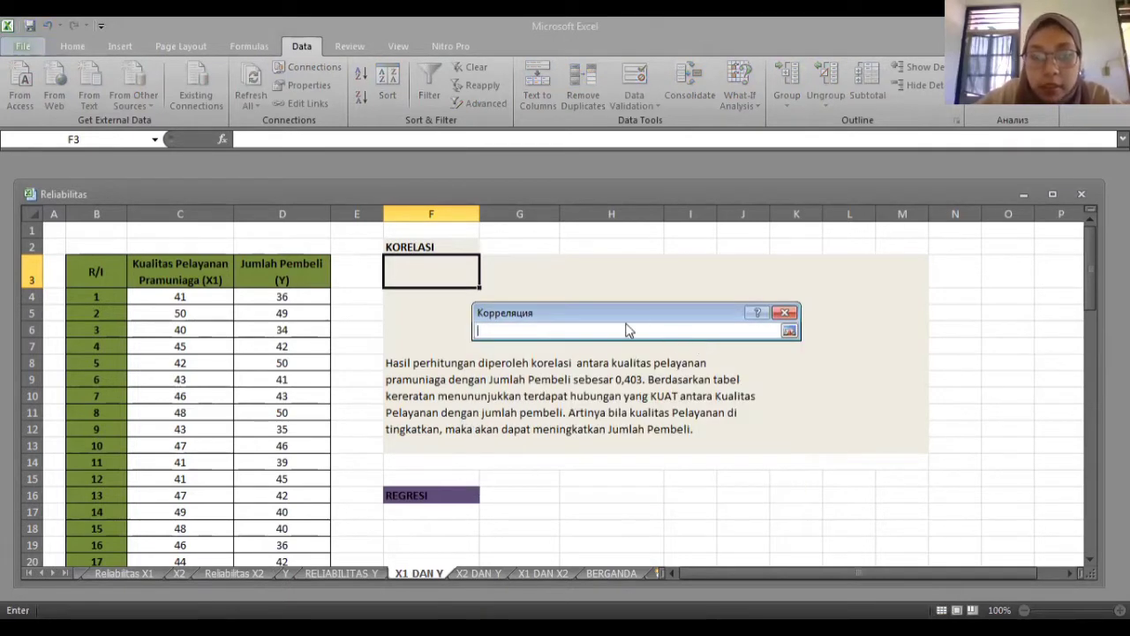
{"action": "left_click_drag", "start_coordinate": [190, 271], "coordinate": [295, 511]}
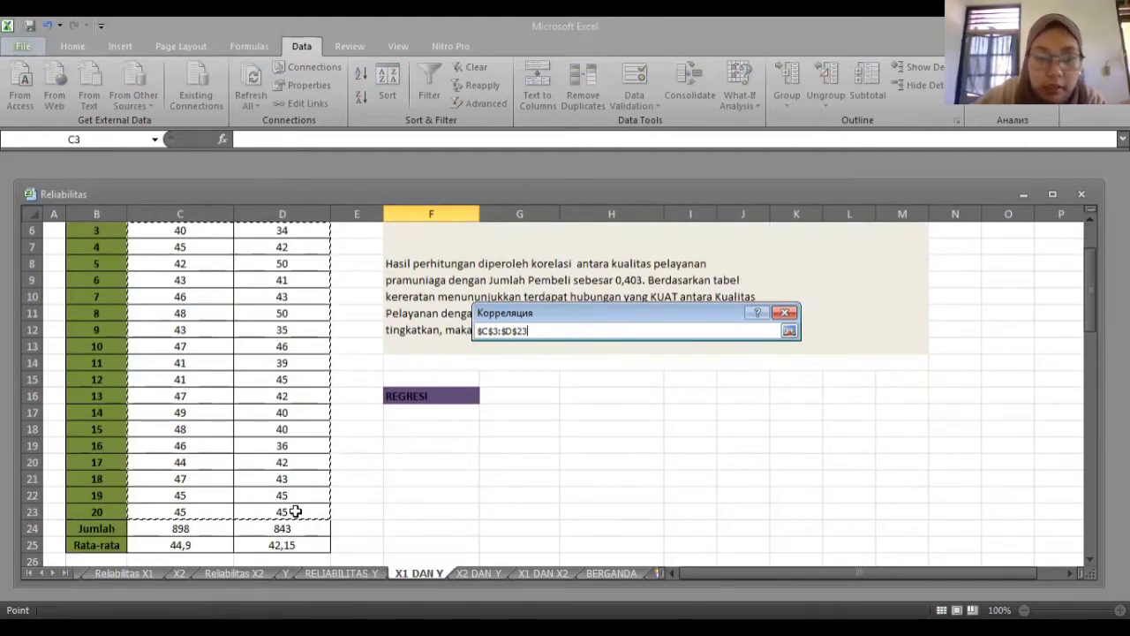
{"action": "key", "text": "Return"}
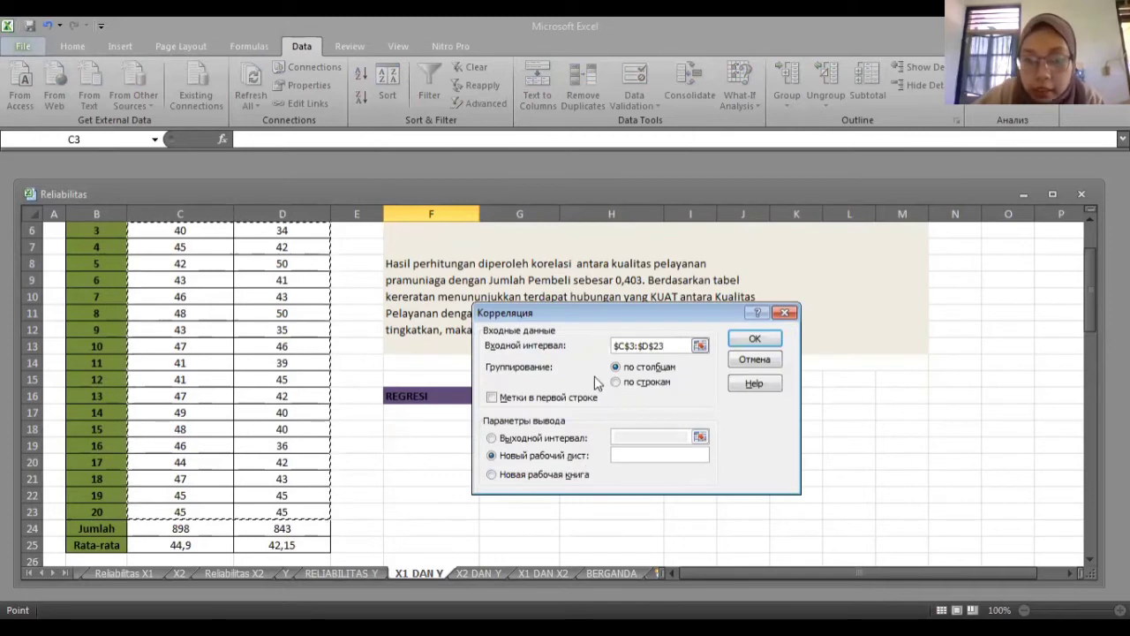
Treat the first row as labels, set the output range to $F$3 and run the correlation
{"action": "left_click", "coordinate": [565, 441]}
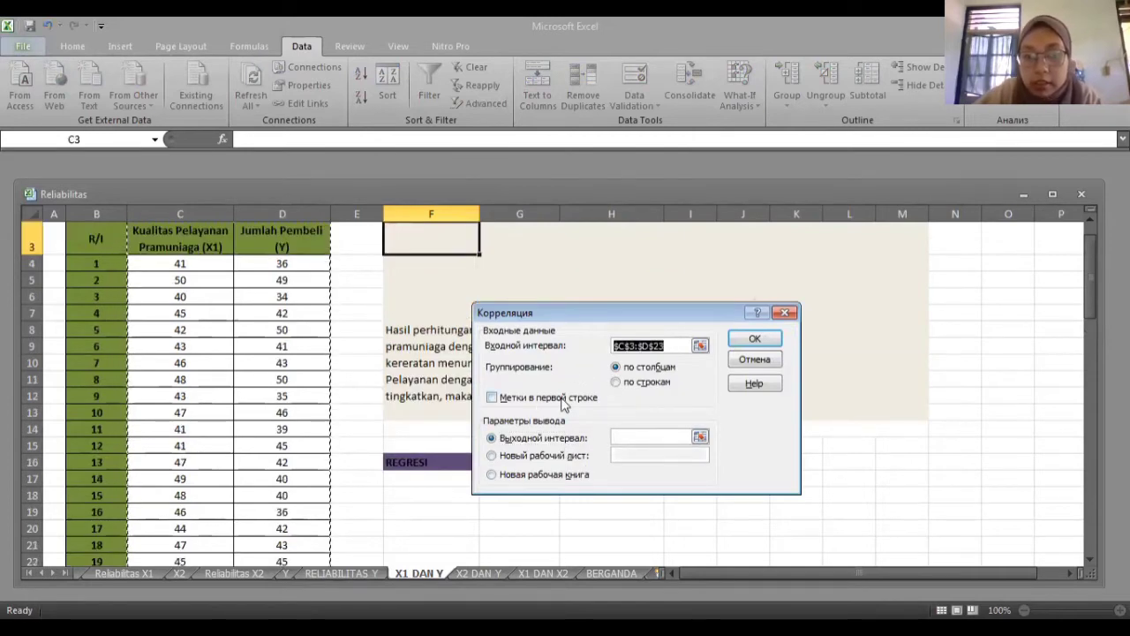
{"action": "left_click", "coordinate": [563, 402]}
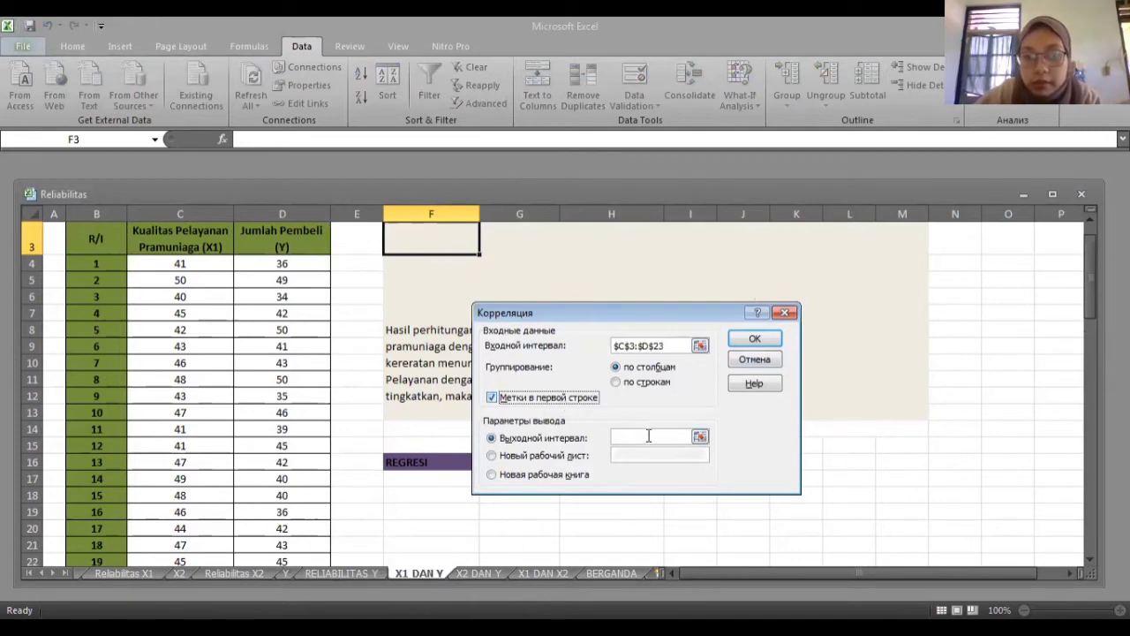
{"action": "left_click", "coordinate": [648, 437]}
{"action": "type", "text": "$F$3"}
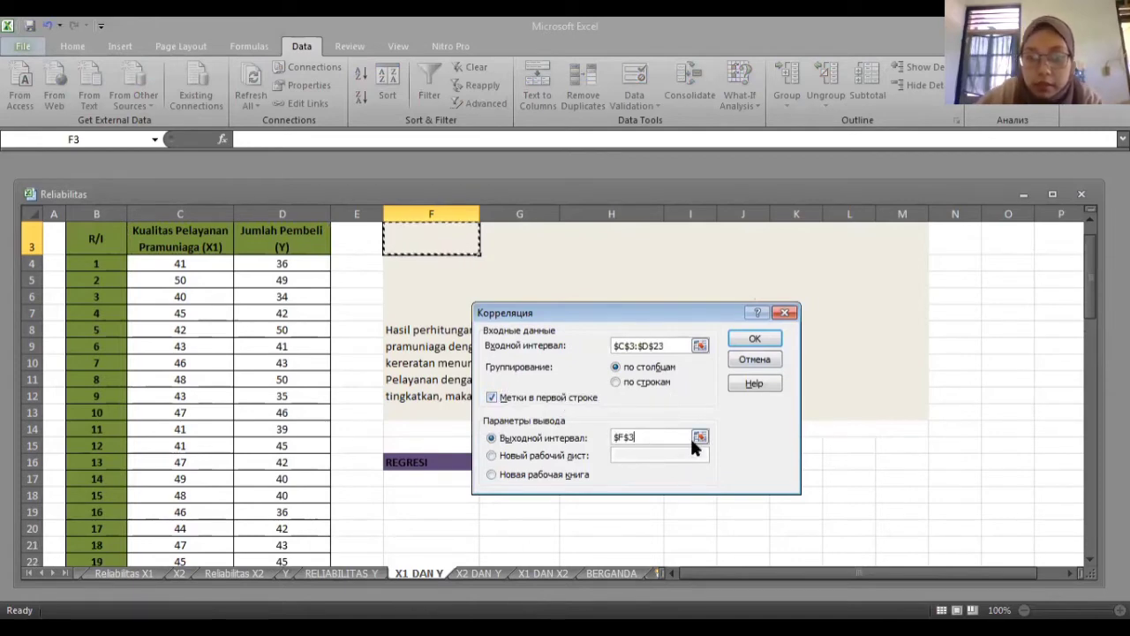
{"action": "left_click", "coordinate": [700, 439]}
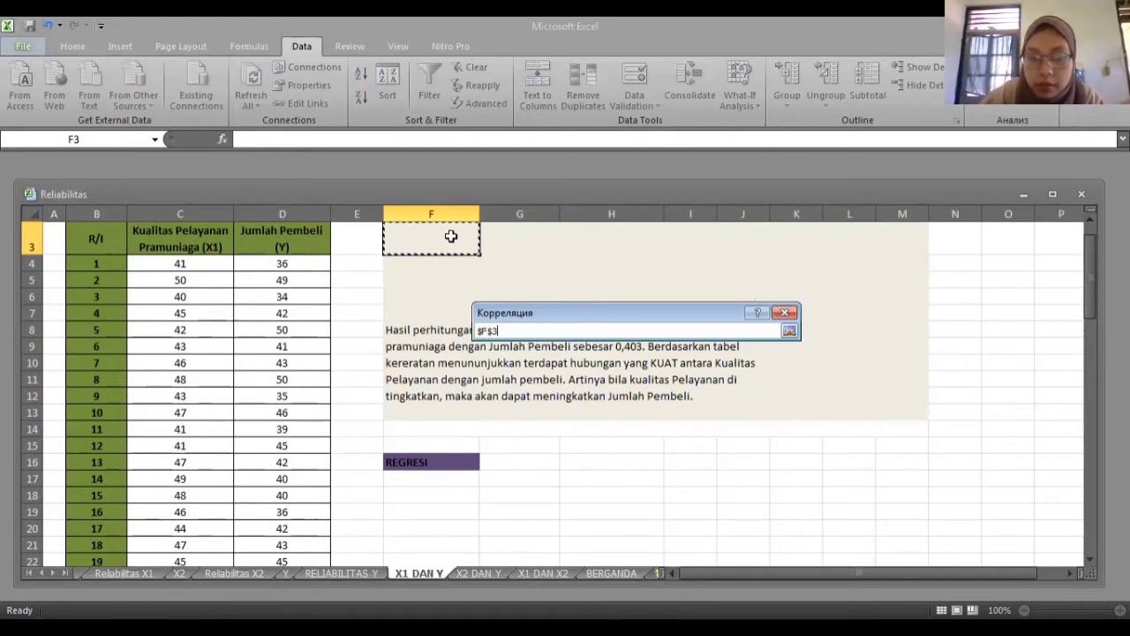
{"action": "scroll", "coordinate": [451, 236], "scroll_direction": "up", "scroll_amount": 1}
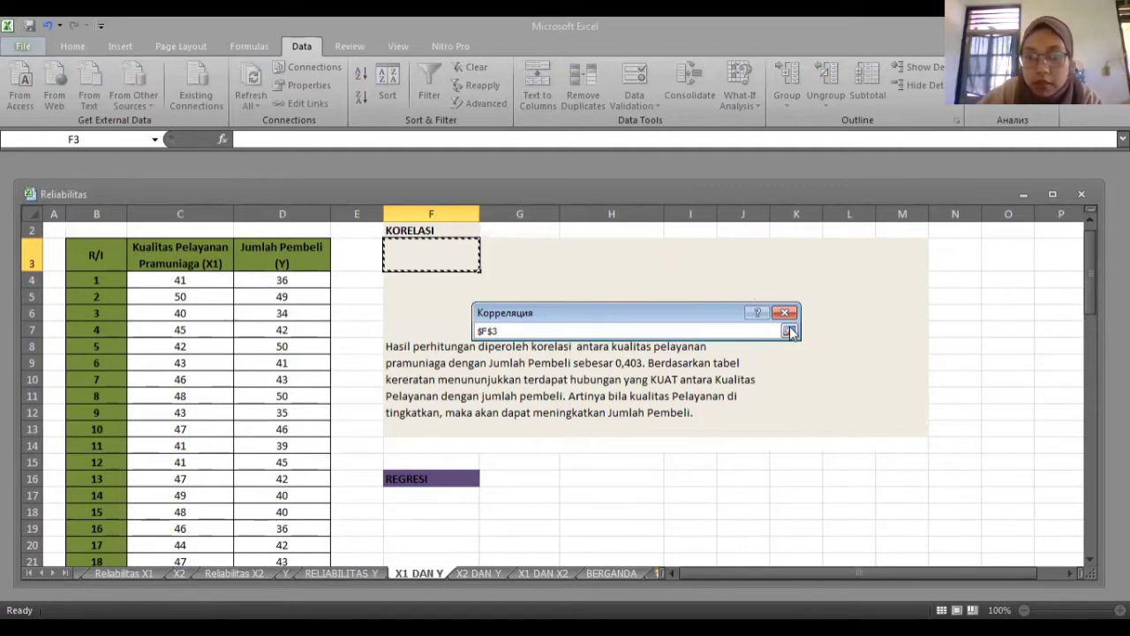
{"action": "left_click", "coordinate": [789, 331]}
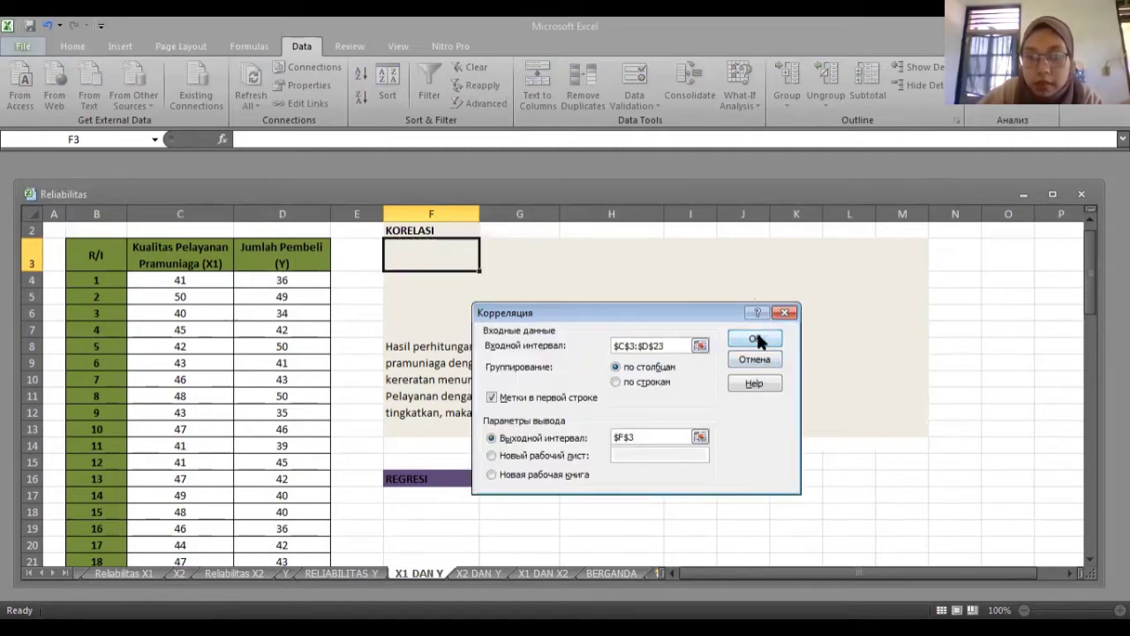
{"action": "left_click", "coordinate": [756, 338]}
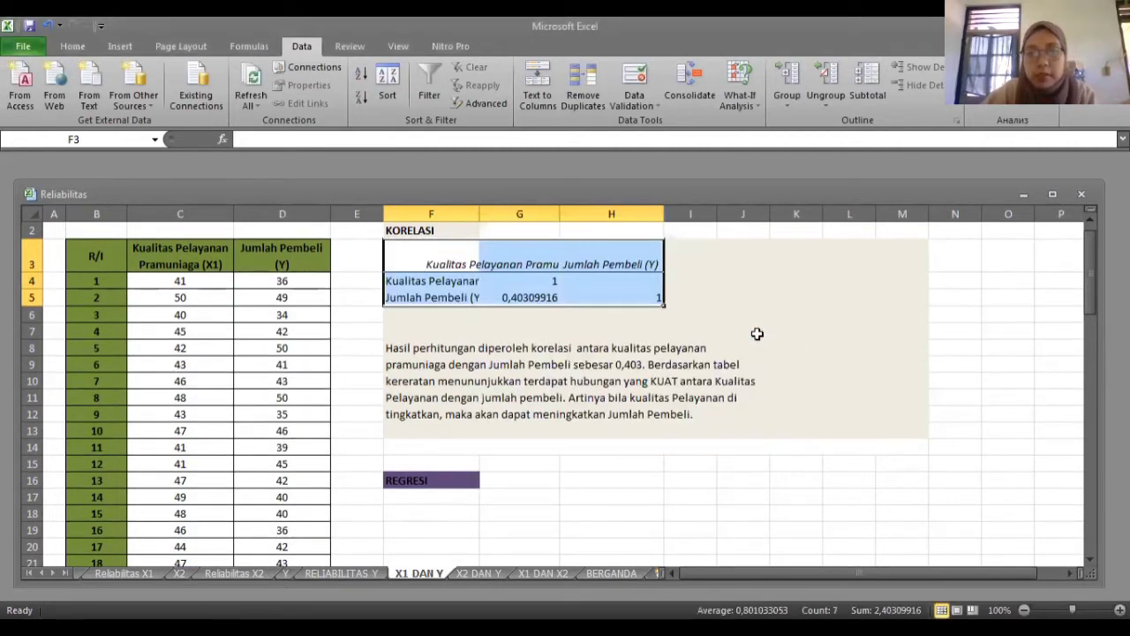
Examine the correlation table and the written interpretation below it, down to the REGRESI section
{"action": "key", "text": "Right"}
{"action": "key", "text": "Right"}
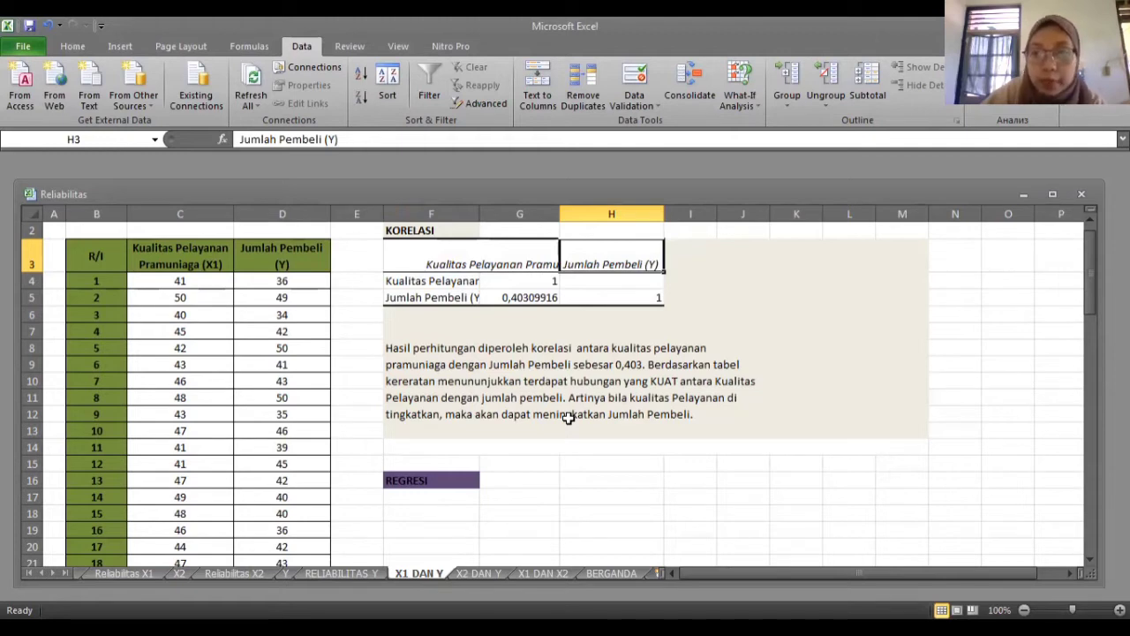
{"action": "key", "text": "Down"}
{"action": "key", "text": "Down"}
{"action": "key", "text": "Down"}
{"action": "key", "text": "Down"}
{"action": "key", "text": "Down"}
{"action": "key", "text": "Down"}
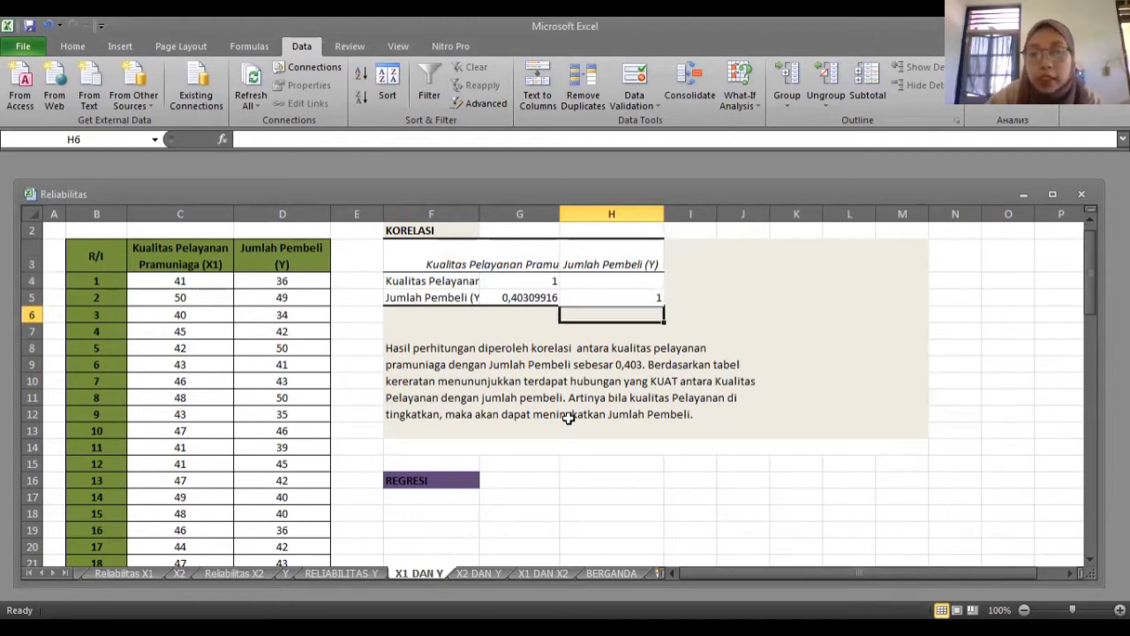
{"action": "key", "text": "Down"}
{"action": "key", "text": "Down"}
{"action": "key", "text": "Down"}
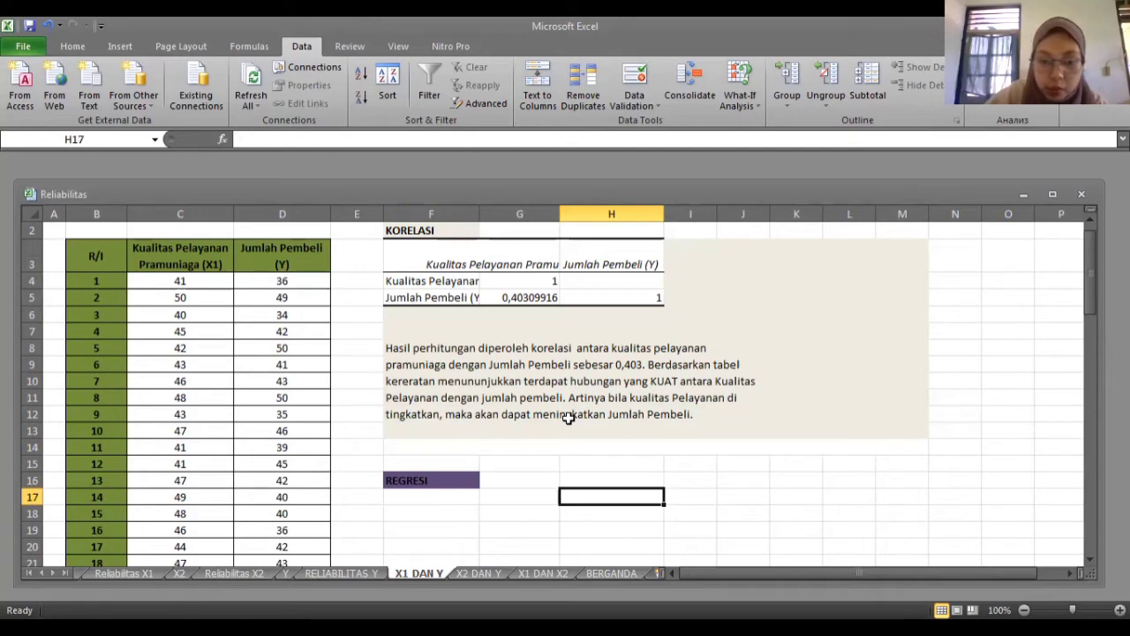
Select F17 below REGRESI and start a Regression (Регрессия) data analysis
{"action": "key", "text": "Left"}
{"action": "key", "text": "Left"}
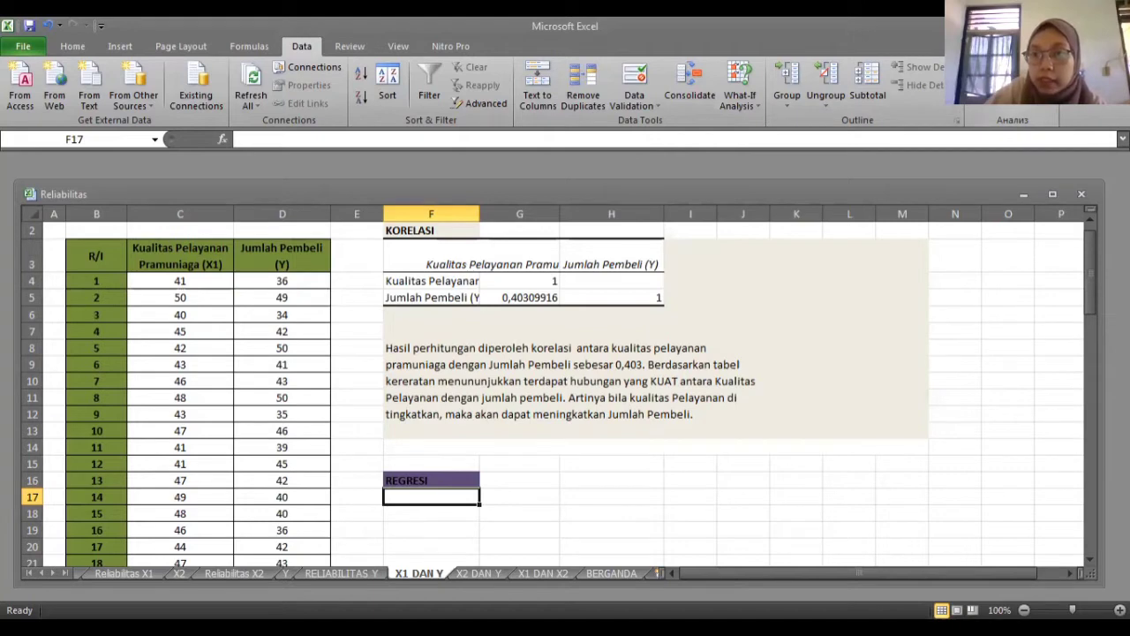
{"action": "left_click", "coordinate": [1030, 75]}
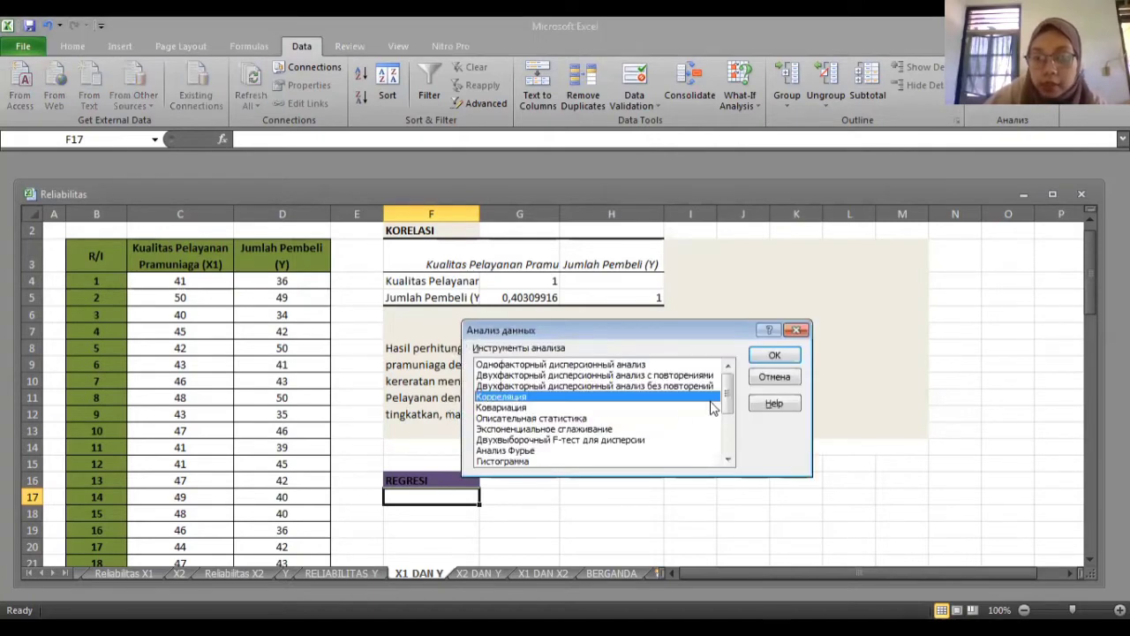
{"action": "left_click_drag", "start_coordinate": [732, 403], "coordinate": [732, 432]}
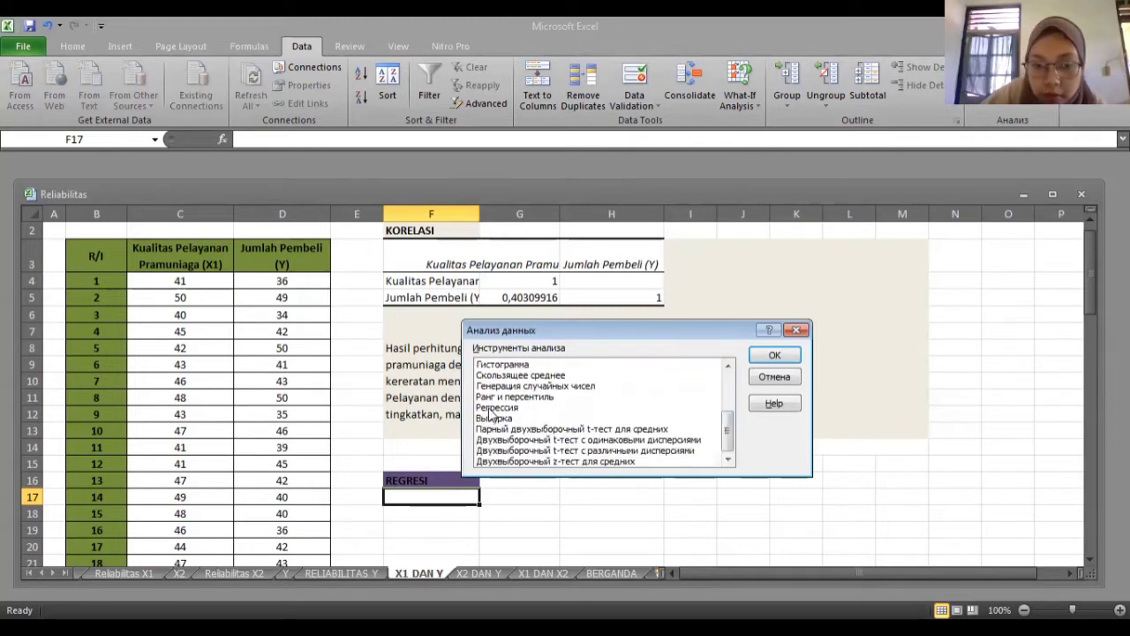
{"action": "left_click", "coordinate": [490, 408]}
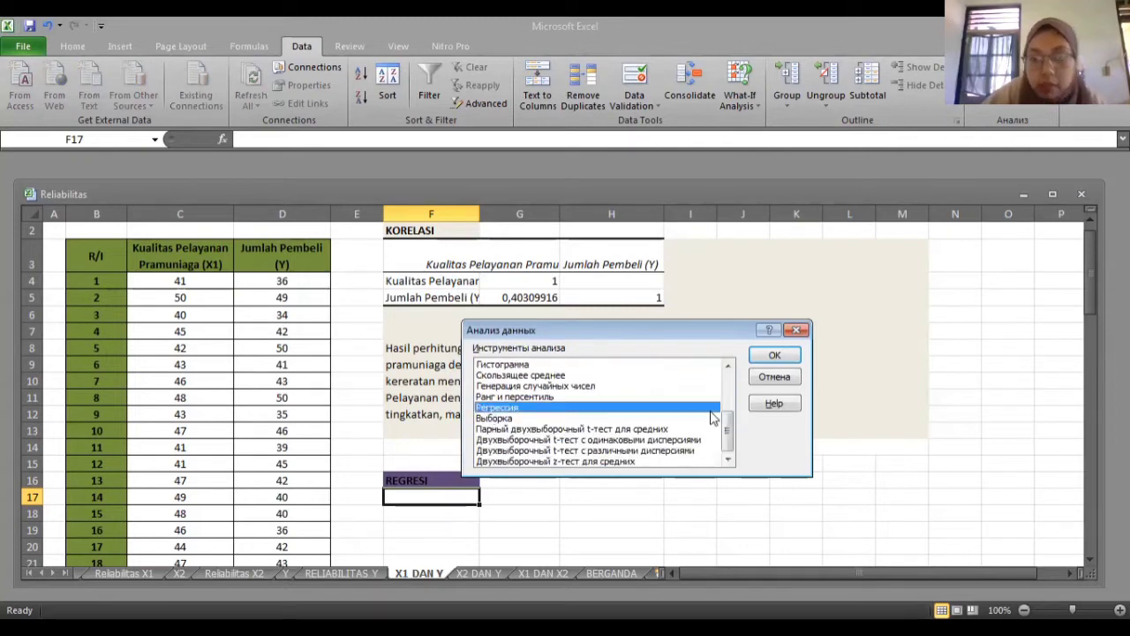
{"action": "left_click", "coordinate": [775, 355]}
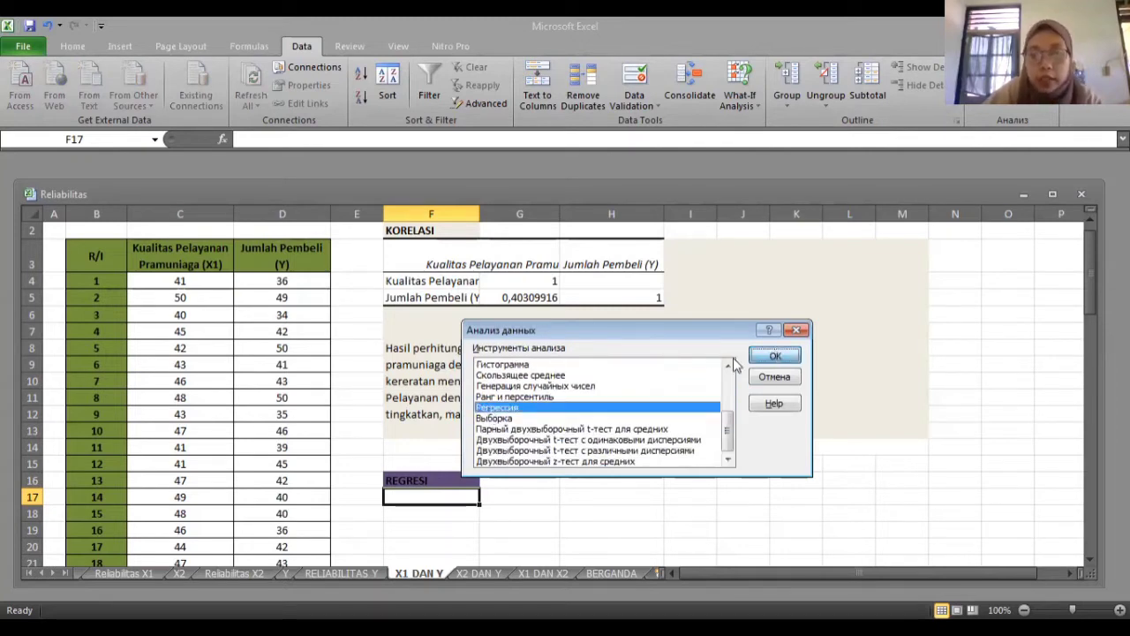
Set the regression's Y input range to $D$3:$D$23 and its X input range to $C$3:$C$23, including the headers
{"action": "left_click", "coordinate": [716, 292]}
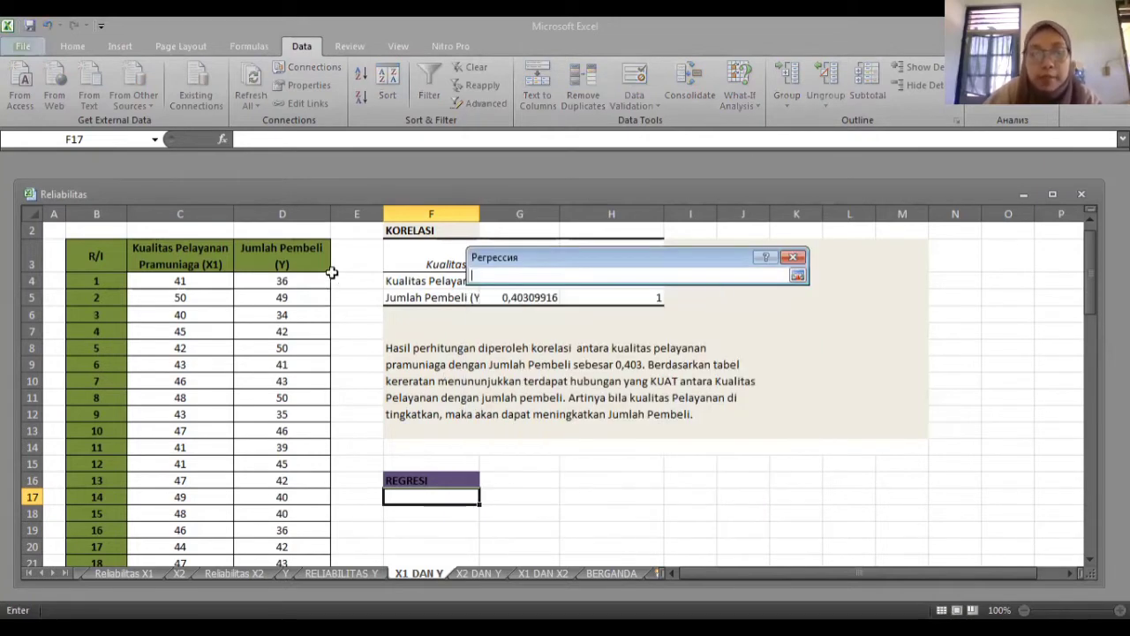
{"action": "left_click_drag", "start_coordinate": [311, 251], "coordinate": [299, 495]}
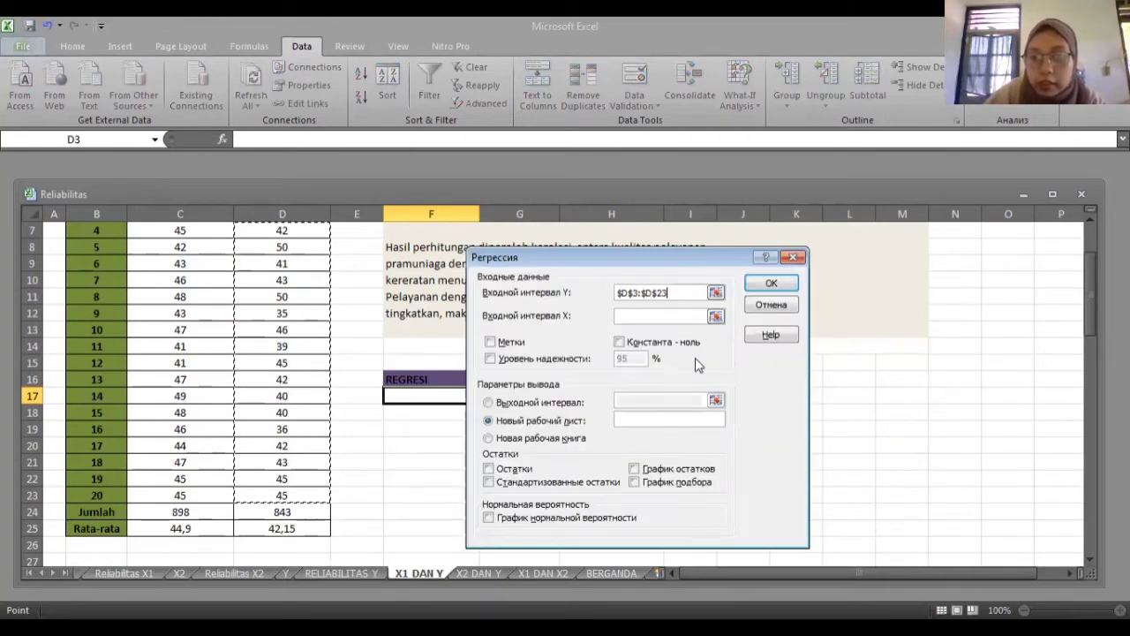
{"action": "left_click", "coordinate": [716, 319]}
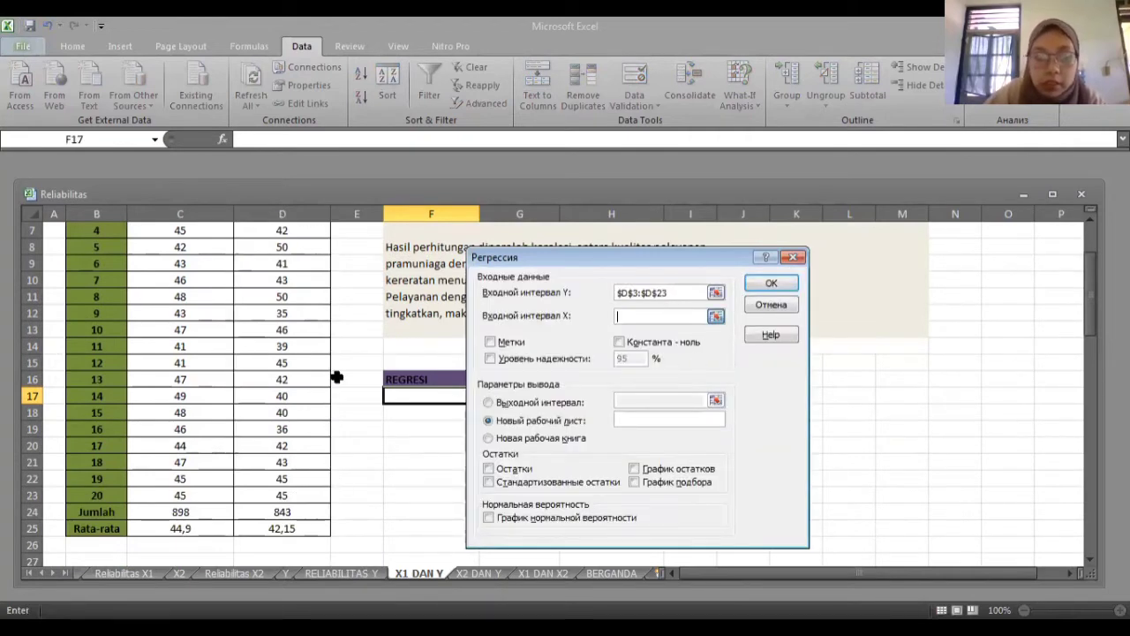
{"action": "key", "text": "Up"}
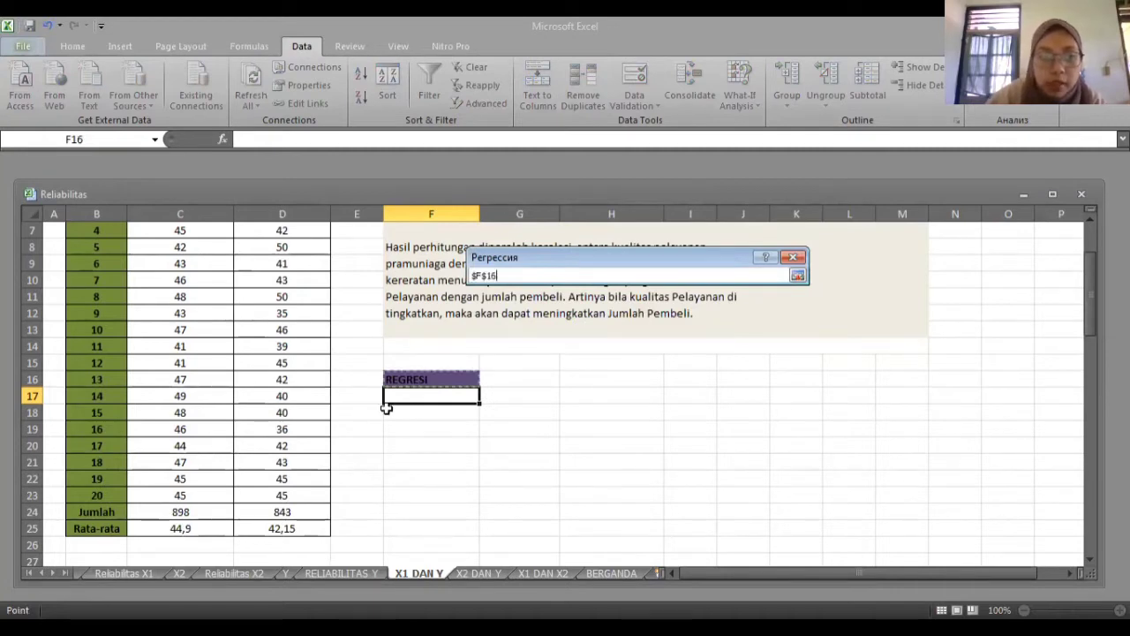
{"action": "key", "text": "Up"}
{"action": "key", "text": "Up"}
{"action": "key", "text": "Up"}
{"action": "key", "text": "Up"}
{"action": "key", "text": "Up"}
{"action": "key", "text": "Up"}
{"action": "key", "text": "Up"}
{"action": "key", "text": "Up"}
{"action": "key", "text": "Up"}
{"action": "key", "text": "Up"}
{"action": "key", "text": "Up"}
{"action": "key", "text": "Up"}
{"action": "key", "text": "Up"}
{"action": "key", "text": "Up"}
{"action": "left_click_drag", "start_coordinate": [200, 250], "coordinate": [203, 514]}
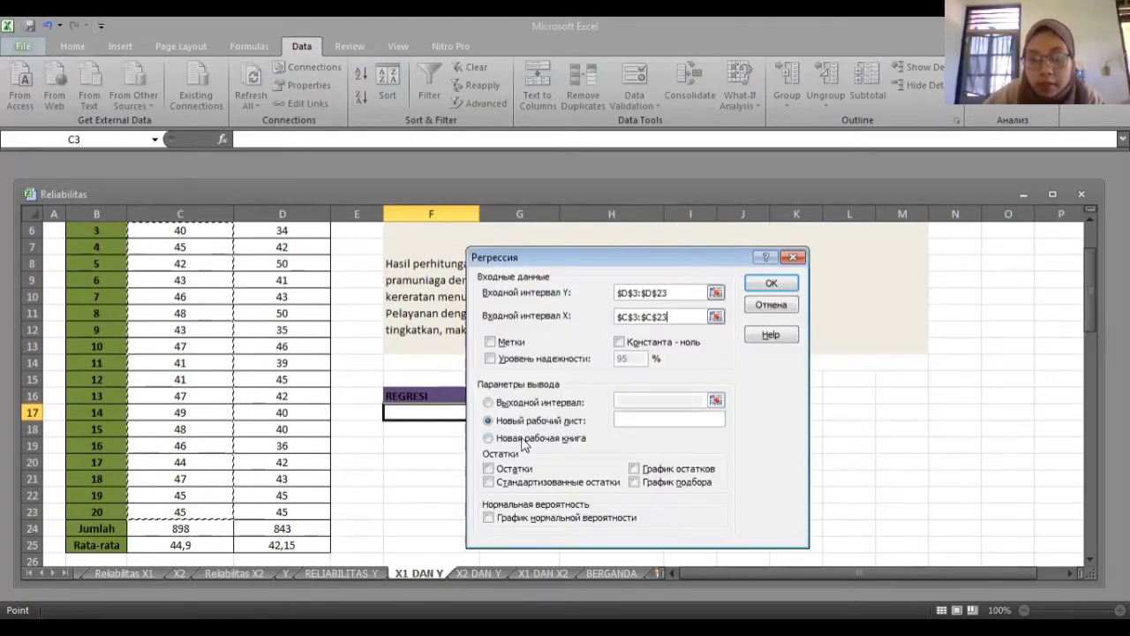
Treat the first row as labels, set the output range to $F$17 and run the regression
{"action": "left_click", "coordinate": [508, 406]}
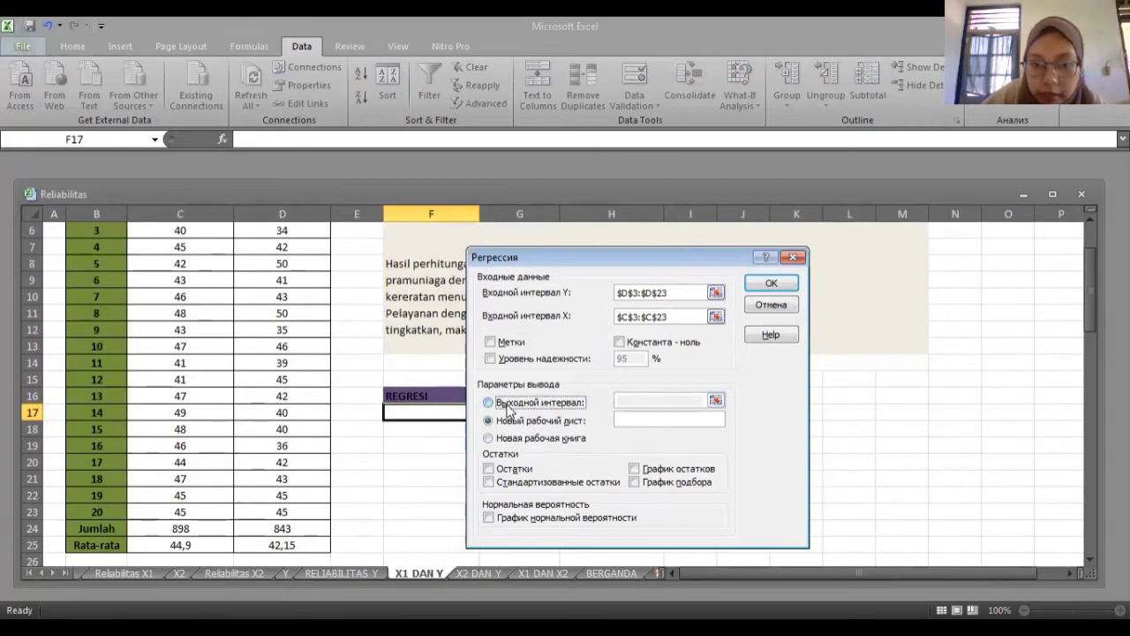
{"action": "left_click", "coordinate": [494, 343]}
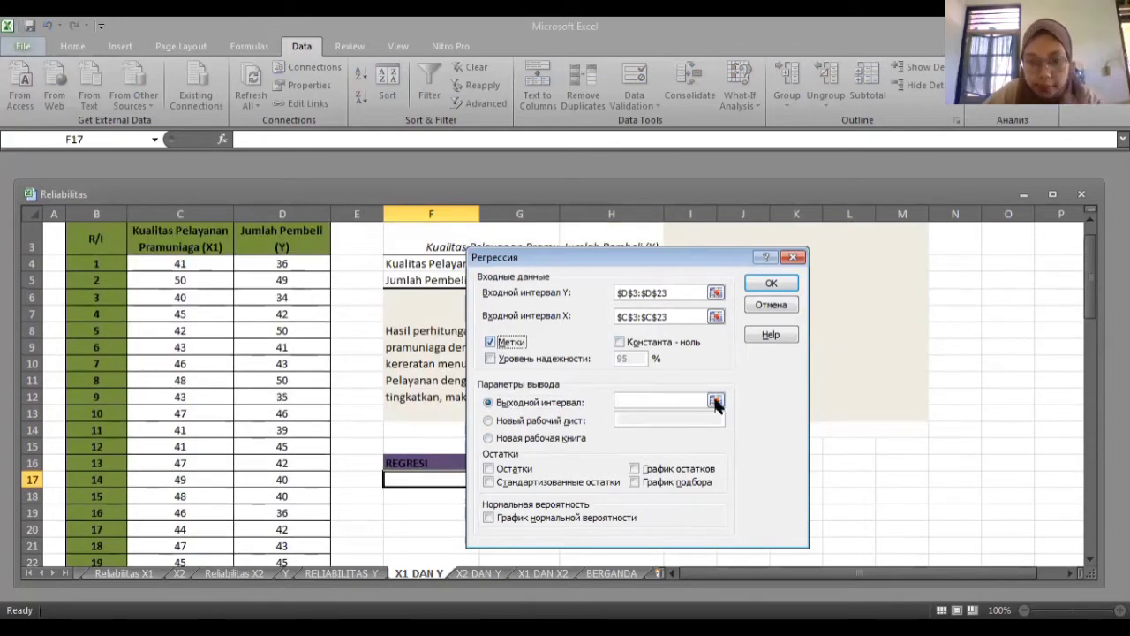
{"action": "left_click", "coordinate": [716, 402]}
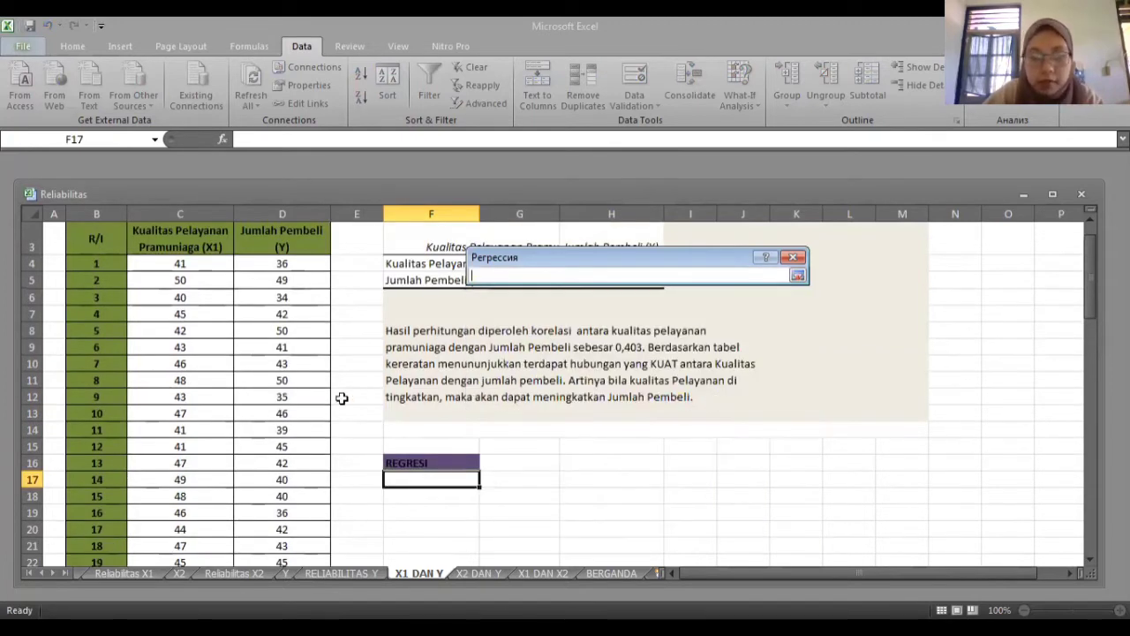
{"action": "left_click", "coordinate": [419, 479]}
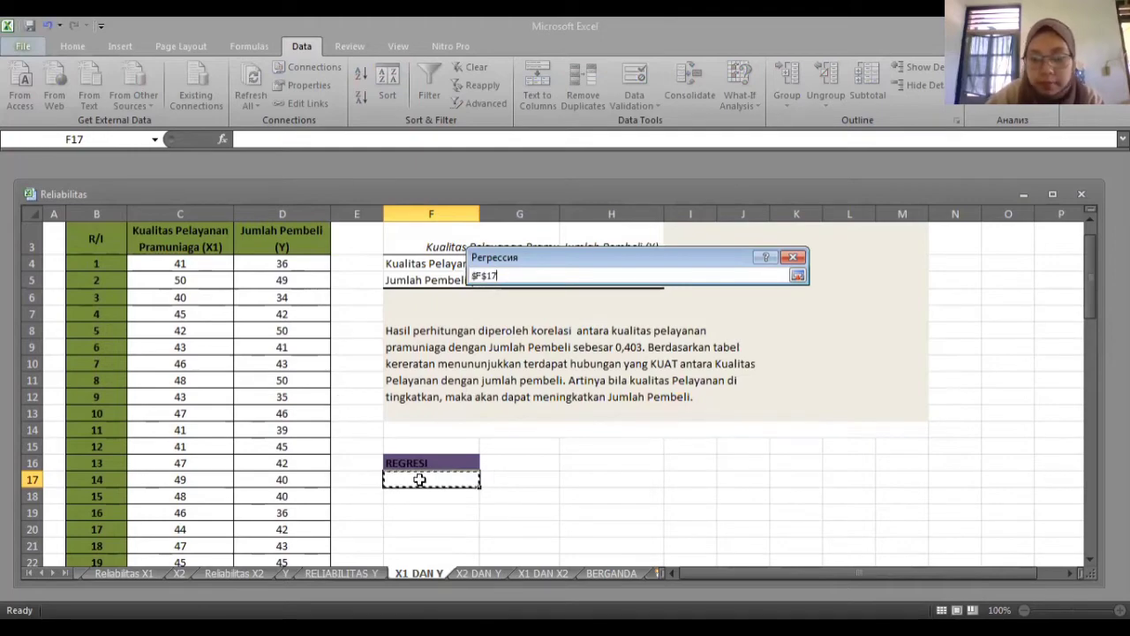
{"action": "left_click", "coordinate": [797, 276]}
{"action": "left_click", "coordinate": [768, 249]}
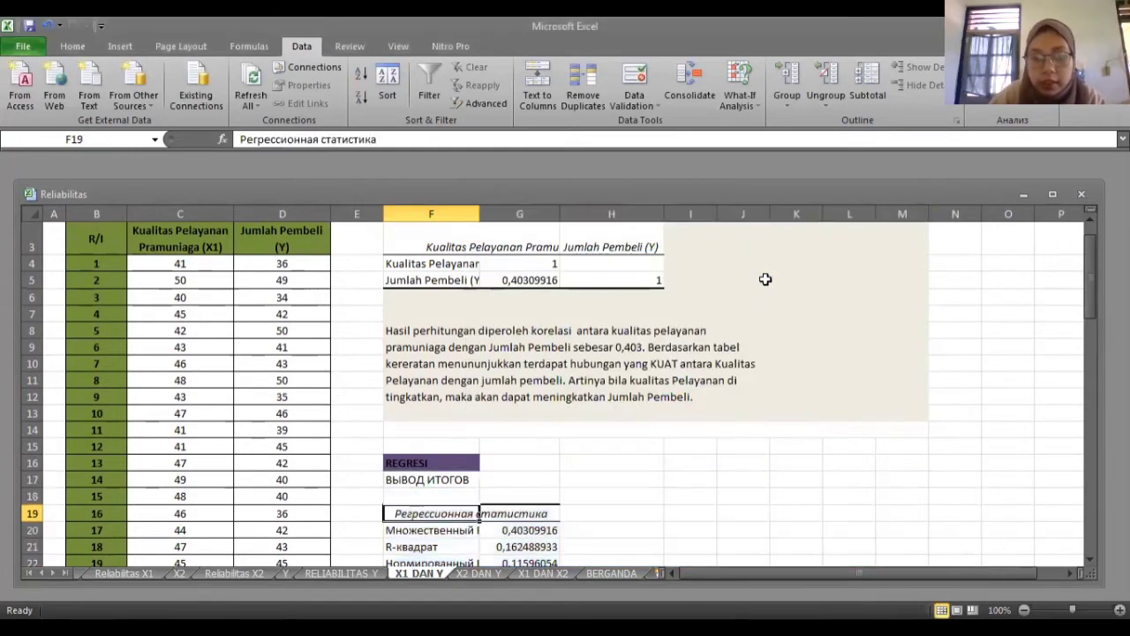
Examine the regression output below REGRESI, from the summary statistics down to the coefficients table
{"action": "key", "text": "Down"}
{"action": "key", "text": "Down"}
{"action": "key", "text": "Down"}
{"action": "key", "text": "Down"}
{"action": "key", "text": "Down"}
{"action": "key", "text": "Down"}
{"action": "key", "text": "Down"}
{"action": "key", "text": "Down"}
{"action": "key", "text": "Down"}
{"action": "key", "text": "Down"}
{"action": "key", "text": "Down"}
{"action": "key", "text": "Down"}
{"action": "key", "text": "Down"}
{"action": "key", "text": "Down"}
{"action": "key", "text": "Down"}
{"action": "key", "text": "Down"}
{"action": "key", "text": "Down"}
{"action": "key", "text": "Down"}
{"action": "key", "text": "Down"}
{"action": "key", "text": "Down"}
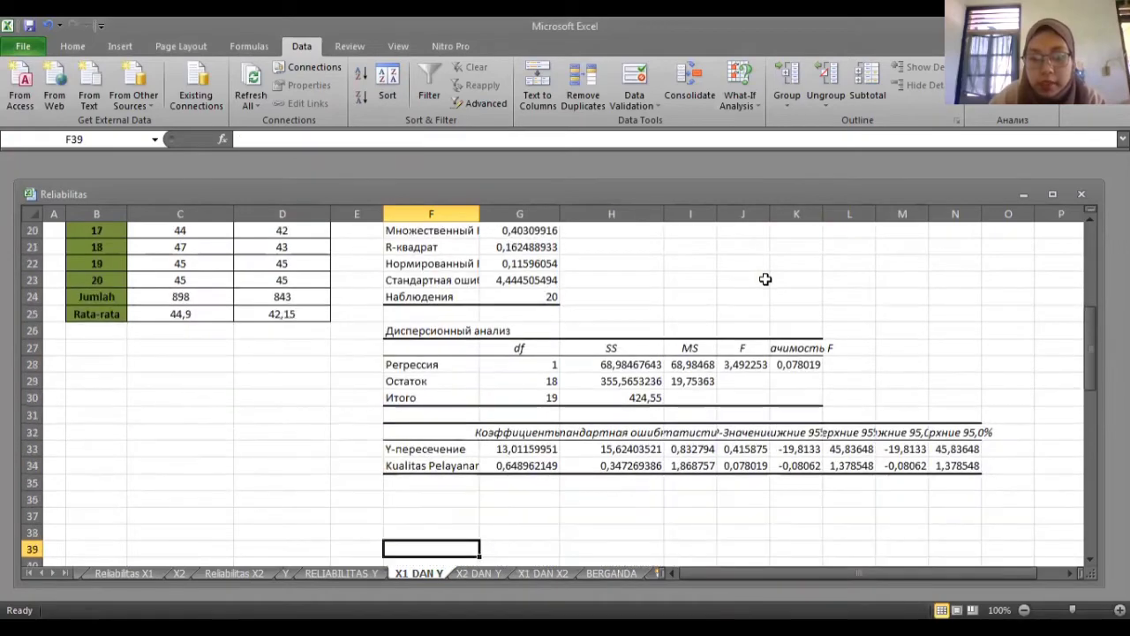
Switch to the exercise book PDF in Nitro Pro and read the X1–Y regression interpretation through to the Korelasi X2 – Y section
{"action": "key", "text": "alt+Tab"}
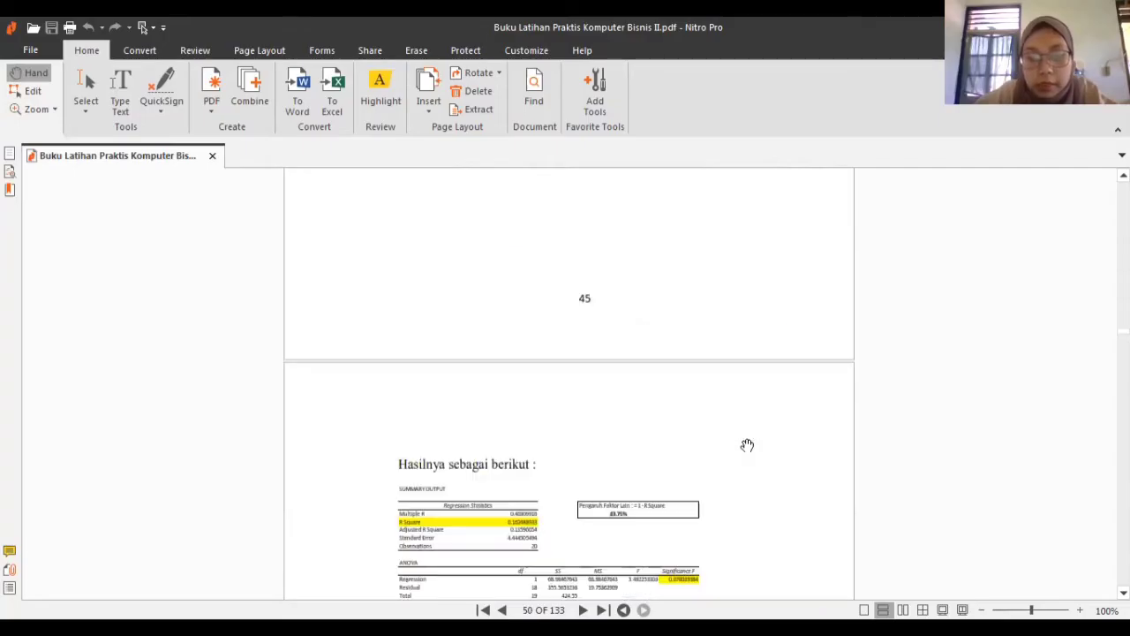
{"action": "scroll", "coordinate": [747, 445], "scroll_direction": "down", "scroll_amount": 3}
{"action": "scroll", "coordinate": [747, 446], "scroll_direction": "up", "scroll_amount": 1}
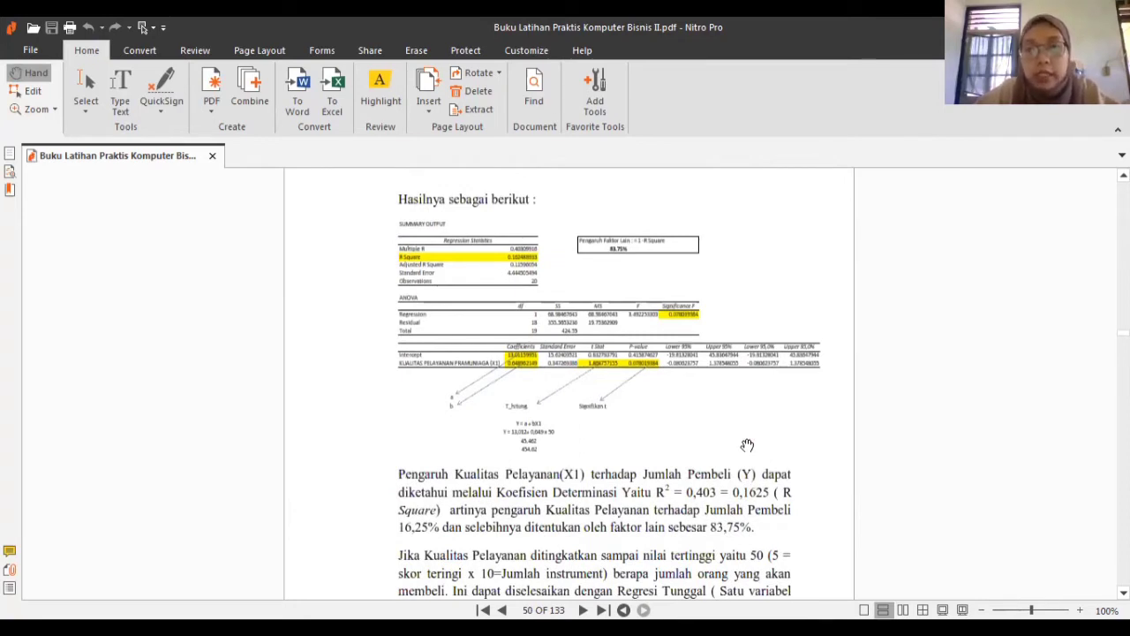
{"action": "scroll", "coordinate": [747, 445], "scroll_direction": "down", "scroll_amount": 3}
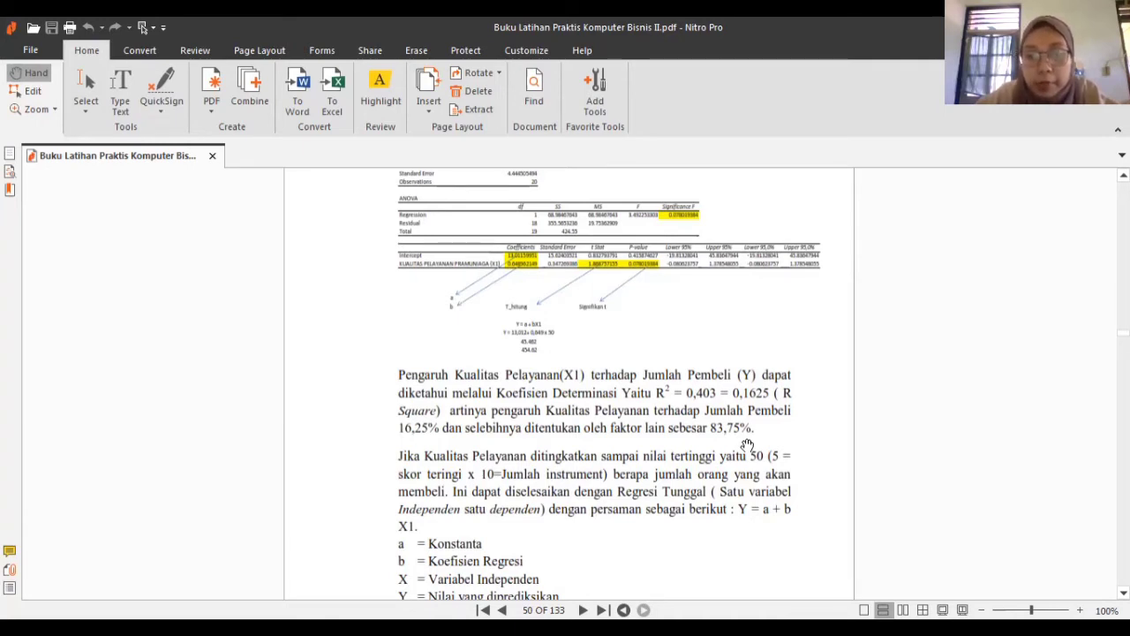
{"action": "scroll", "coordinate": [747, 446], "scroll_direction": "down", "scroll_amount": 3}
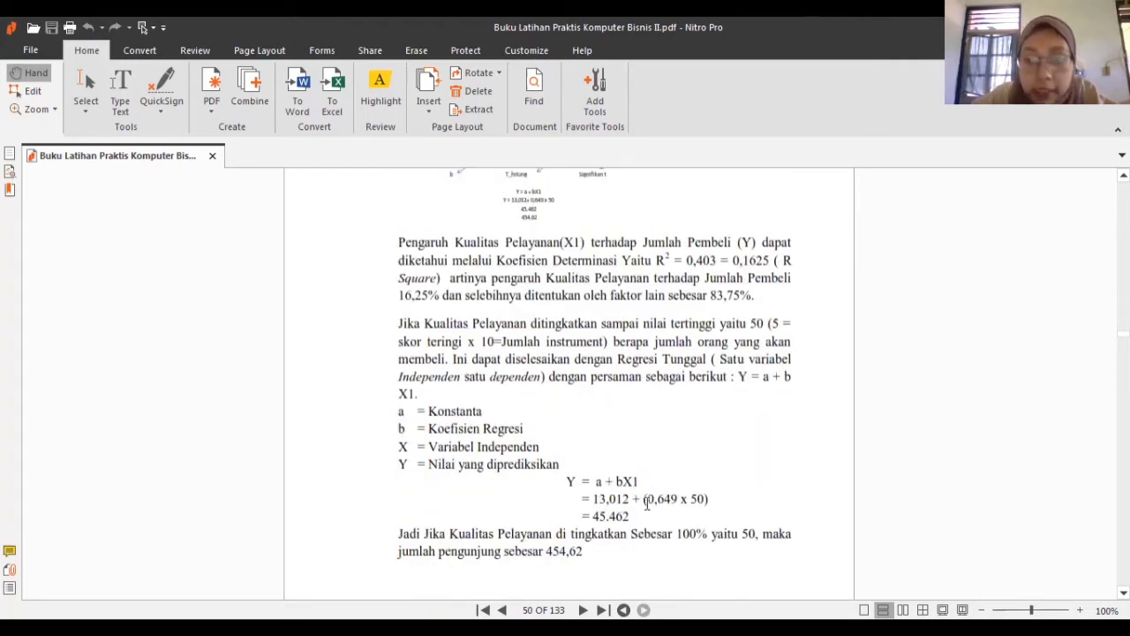
{"action": "scroll", "coordinate": [649, 505], "scroll_direction": "down", "scroll_amount": 1}
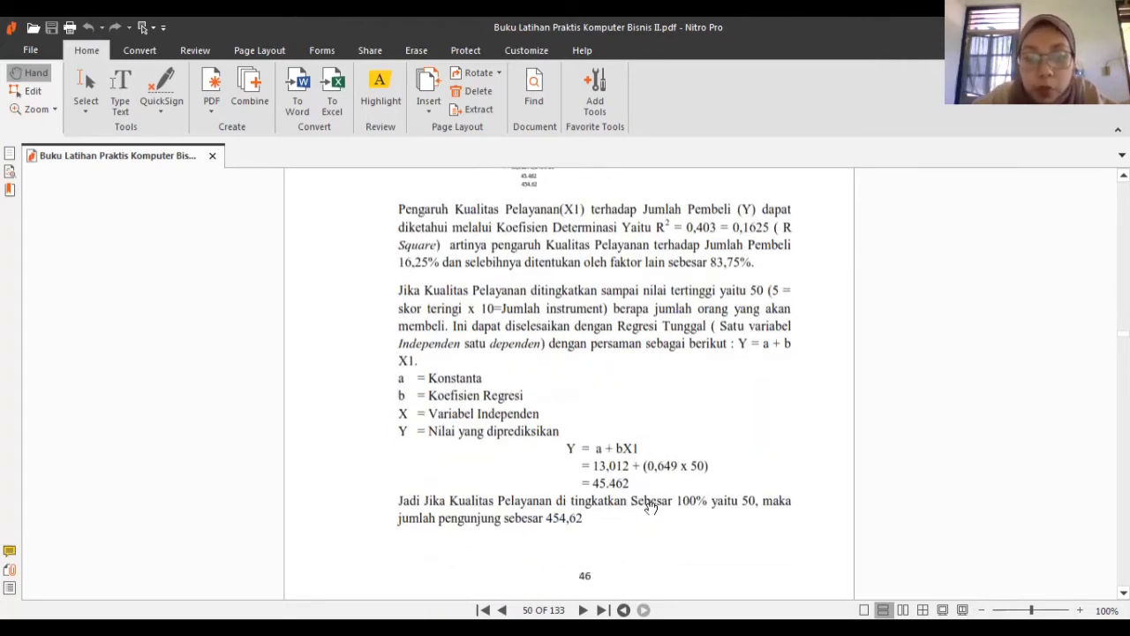
{"action": "scroll", "coordinate": [651, 507], "scroll_direction": "down", "scroll_amount": 1}
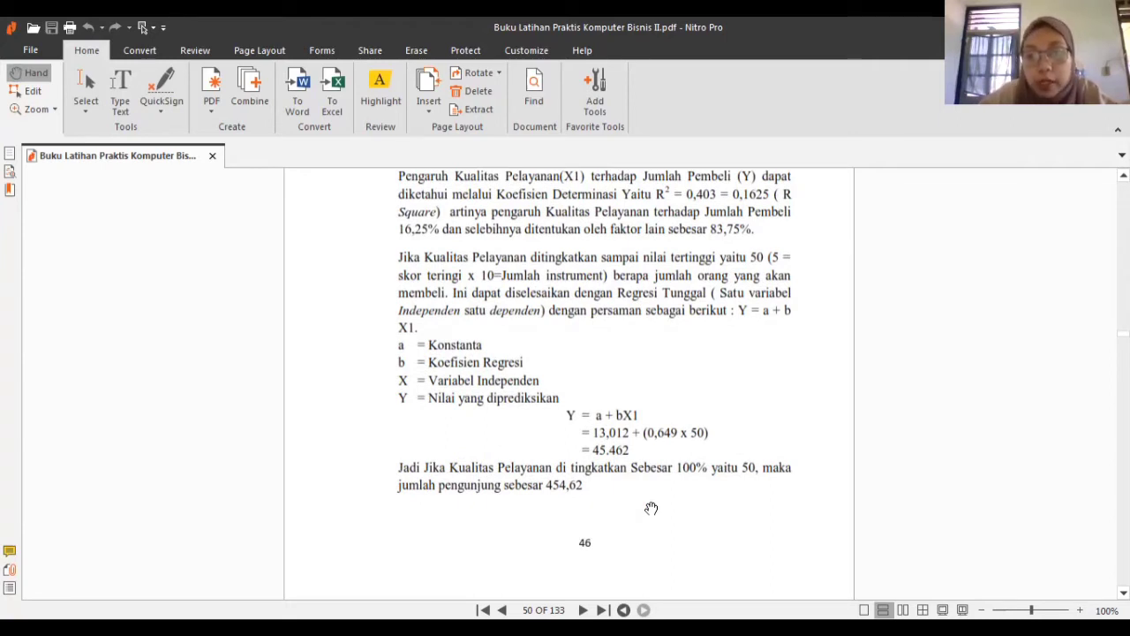
{"action": "scroll", "coordinate": [651, 508], "scroll_direction": "down", "scroll_amount": 3}
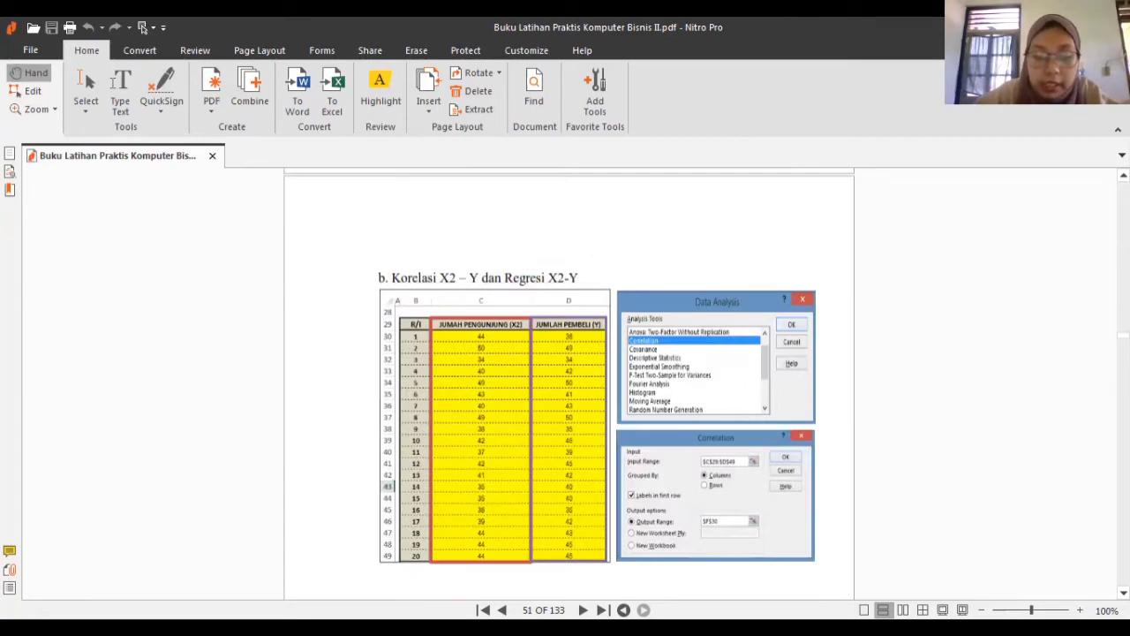
Back in Excel, enter ='X2'!M4 in C3 of sheet X2 DAN Y and fill it down the JUMLAH PENGUNJUNG (X2) column
{"action": "key", "text": "alt+Tab"}
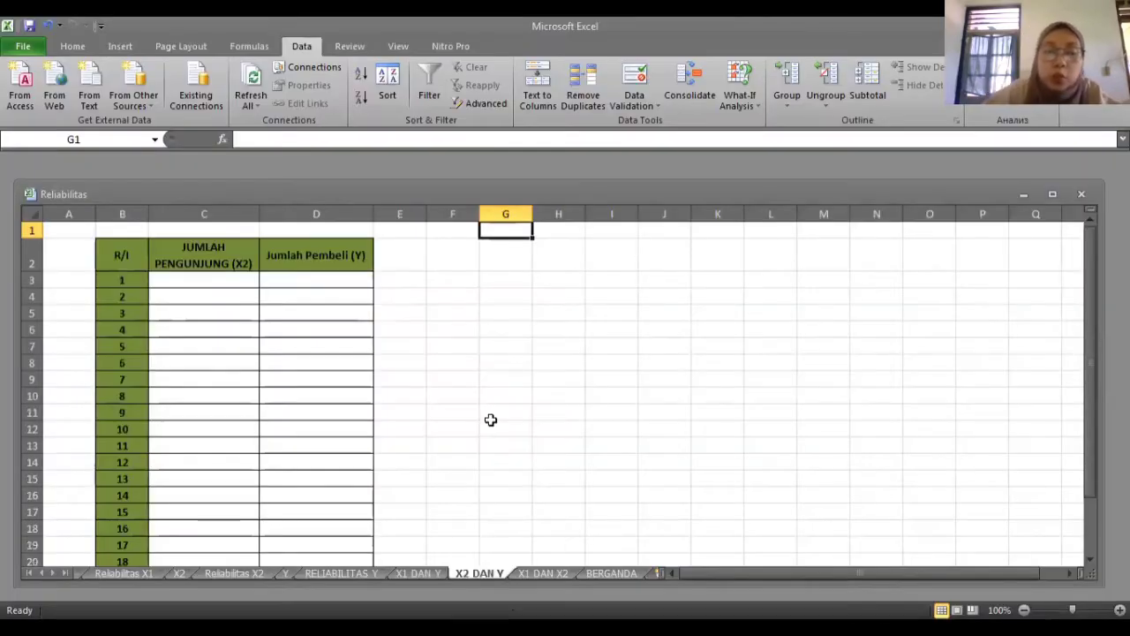
{"action": "left_click", "coordinate": [184, 280]}
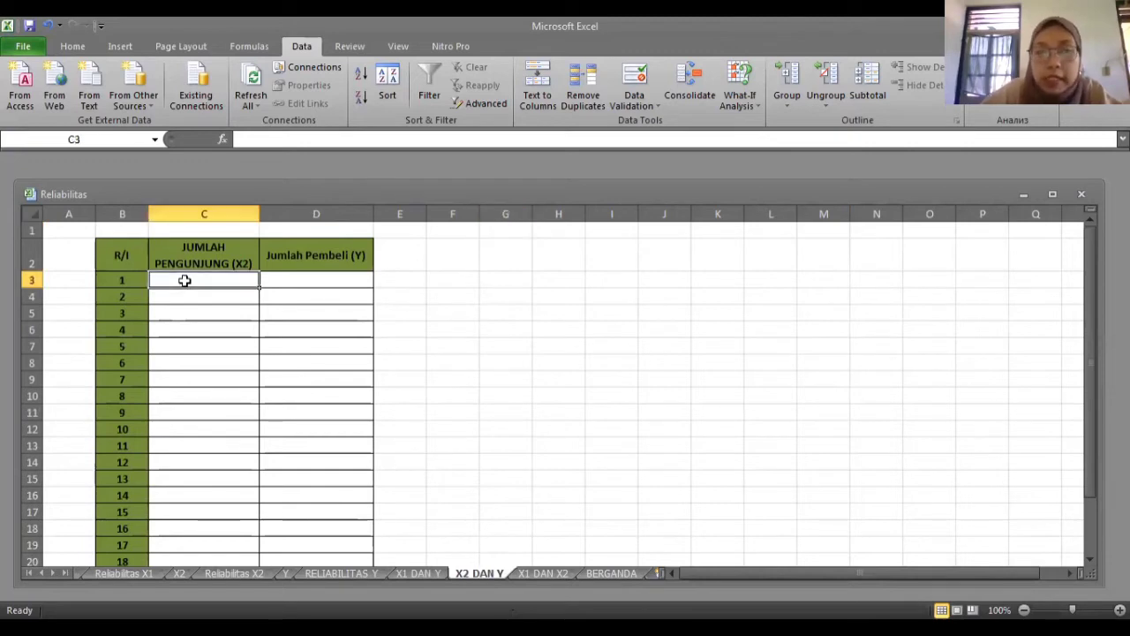
{"action": "type", "text": "="}
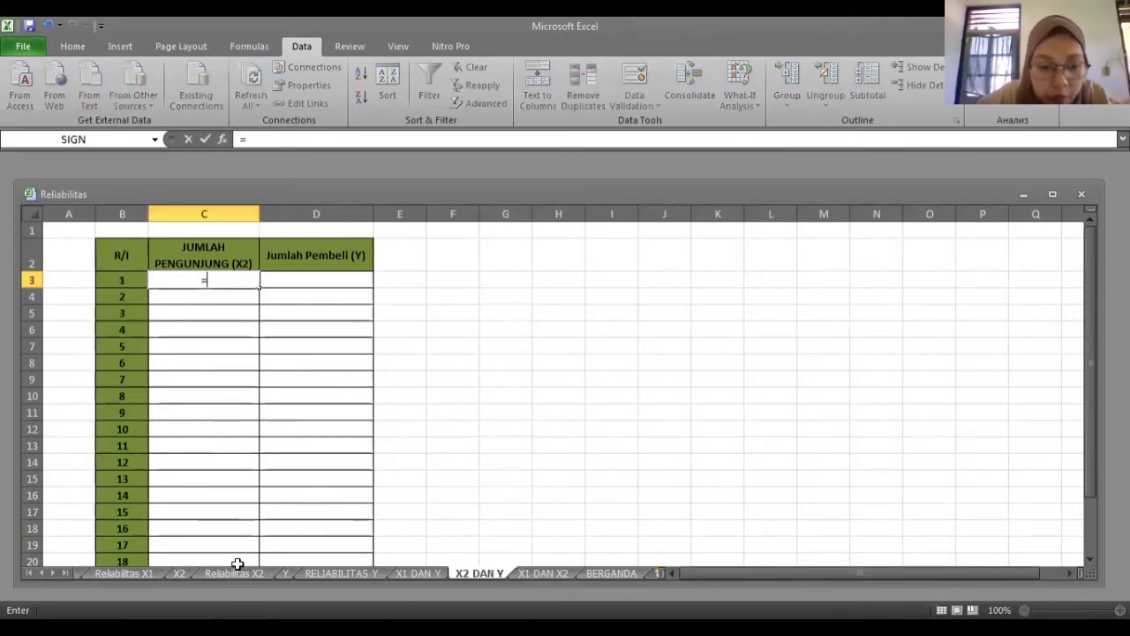
{"action": "left_click", "coordinate": [182, 573]}
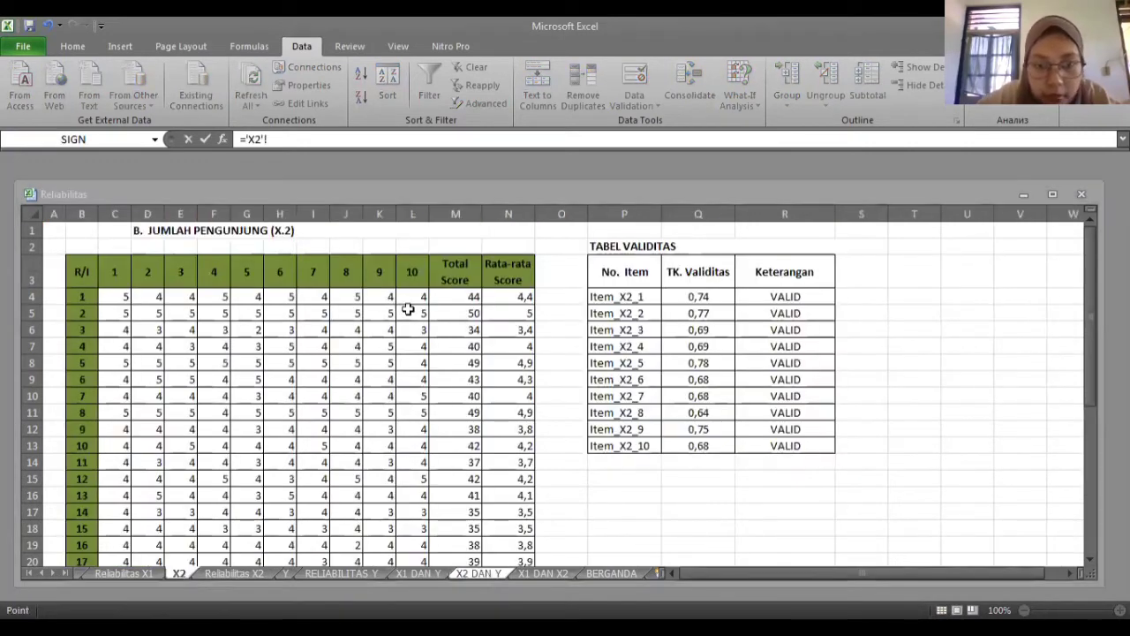
{"action": "left_click", "coordinate": [465, 296]}
{"action": "key", "text": "Return"}
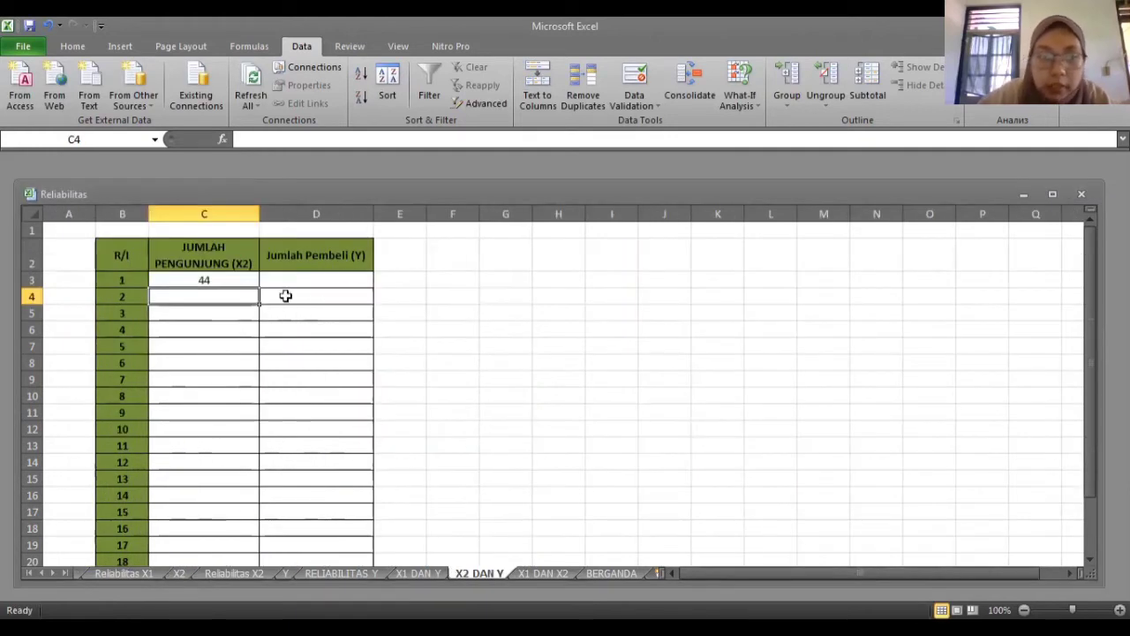
{"action": "left_click", "coordinate": [243, 279]}
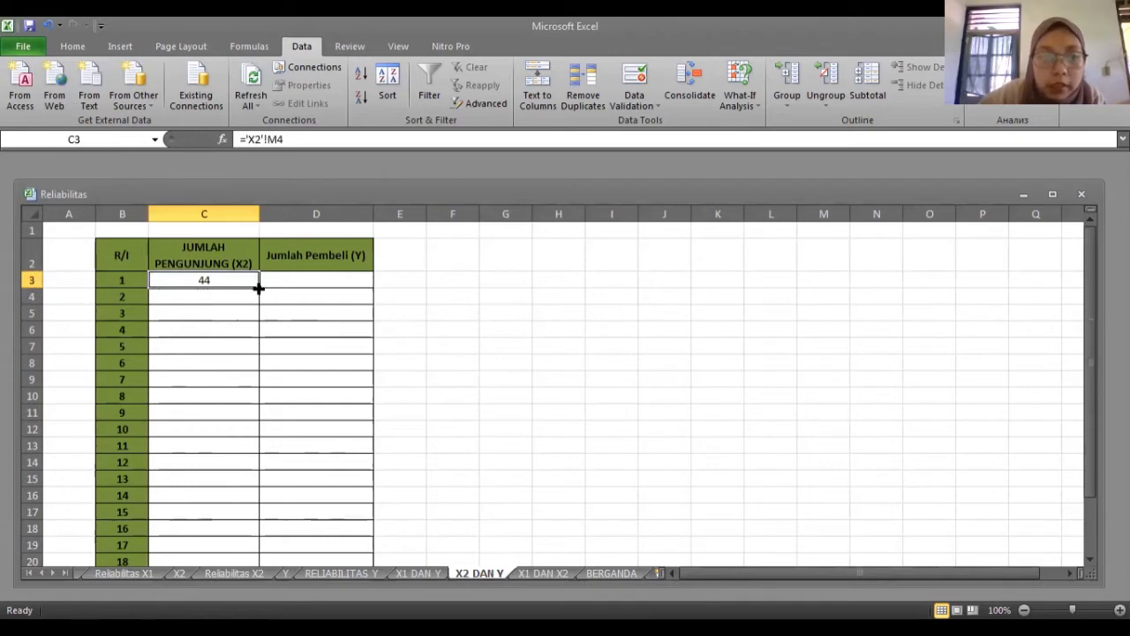
{"action": "double_click", "coordinate": [259, 288]}
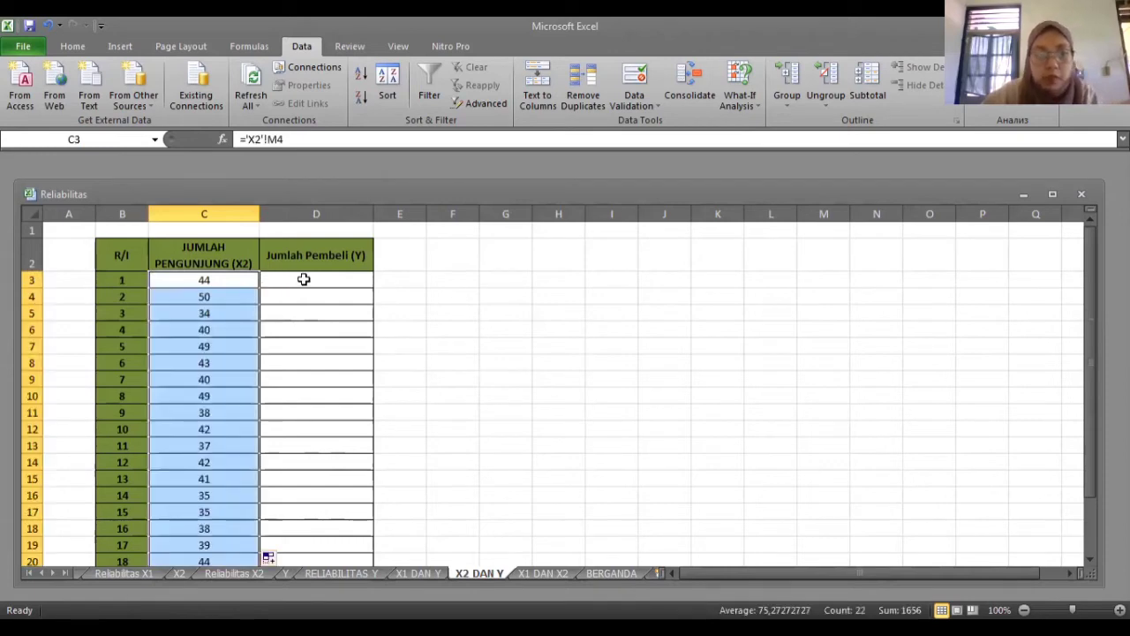
Enter =Y!M4 in D3 and fill it down the Jumlah Pembeli (Y) column
{"action": "left_click", "coordinate": [304, 279]}
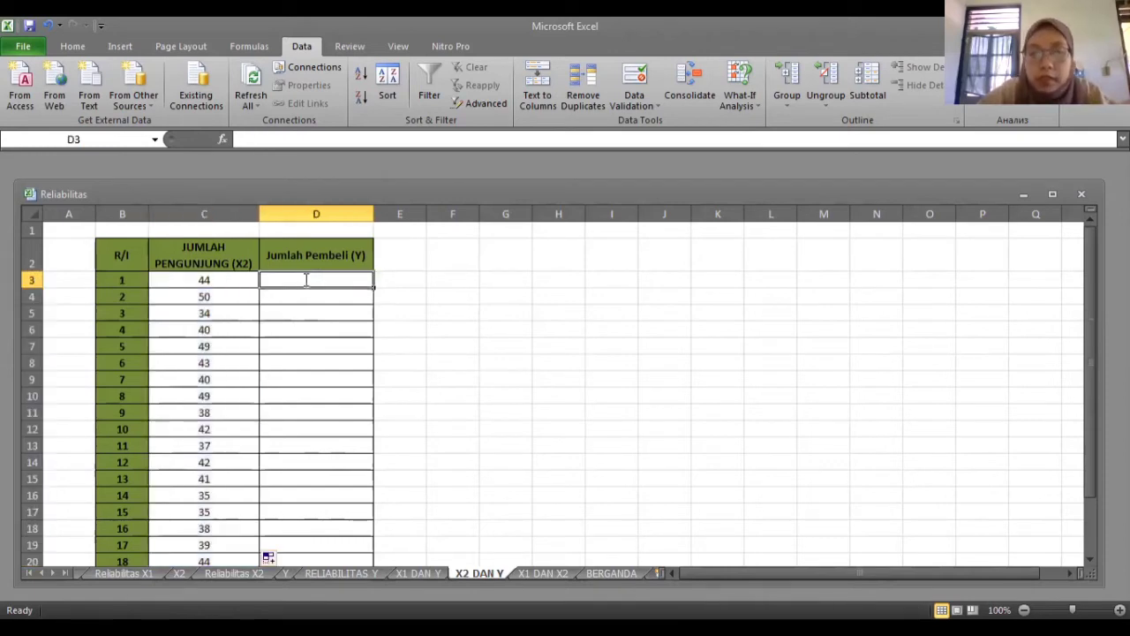
{"action": "type", "text": "="}
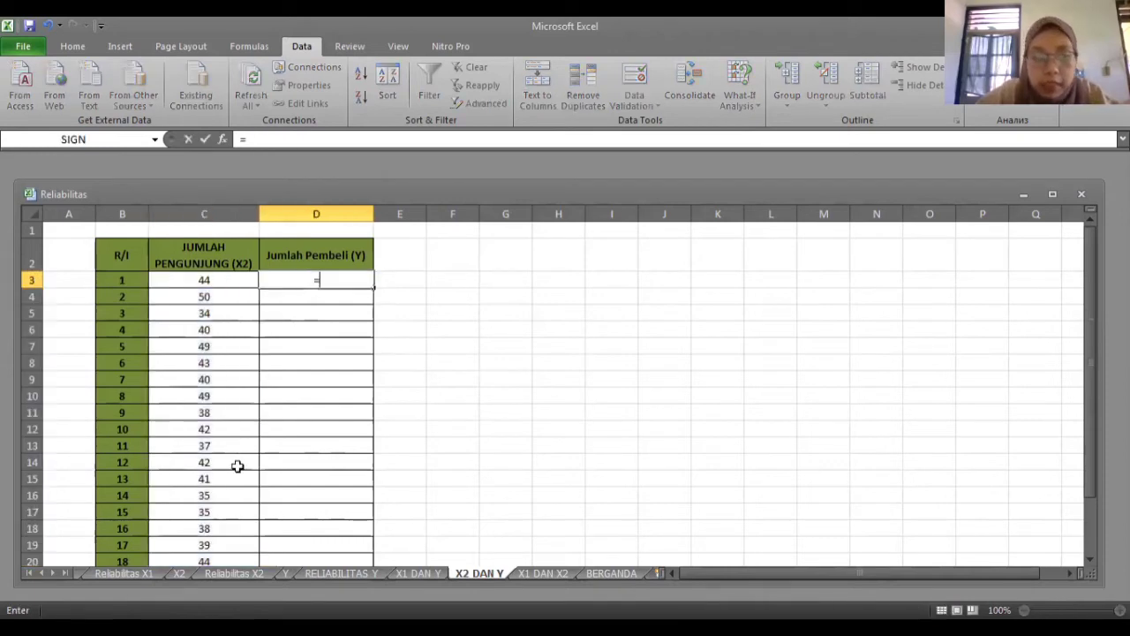
{"action": "left_click", "coordinate": [288, 574]}
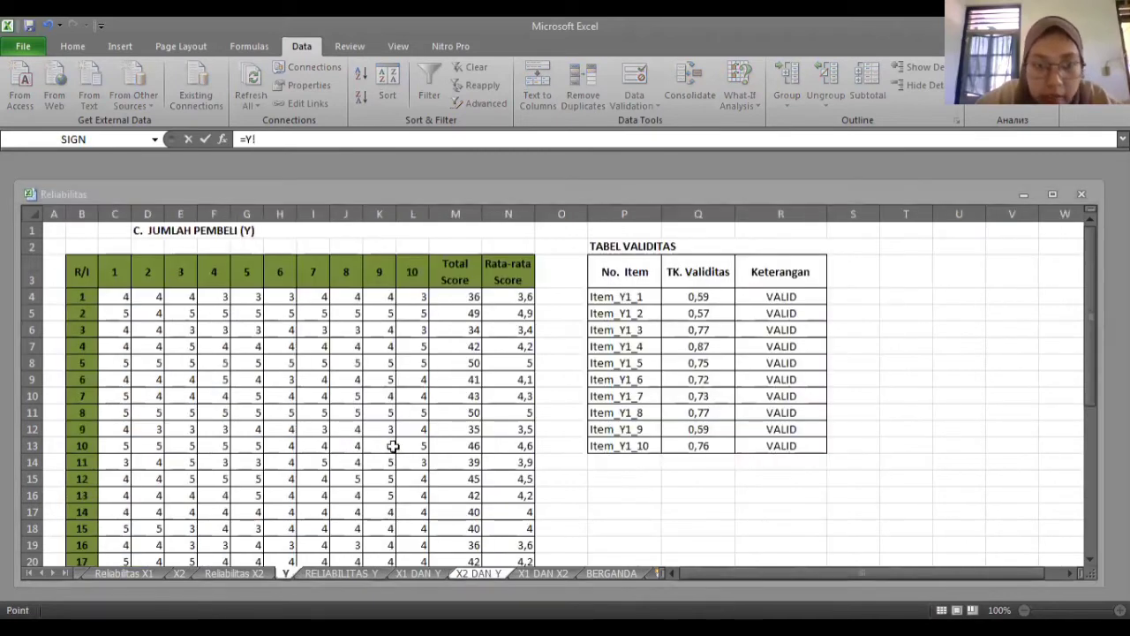
{"action": "left_click", "coordinate": [464, 298]}
{"action": "key", "text": "Return"}
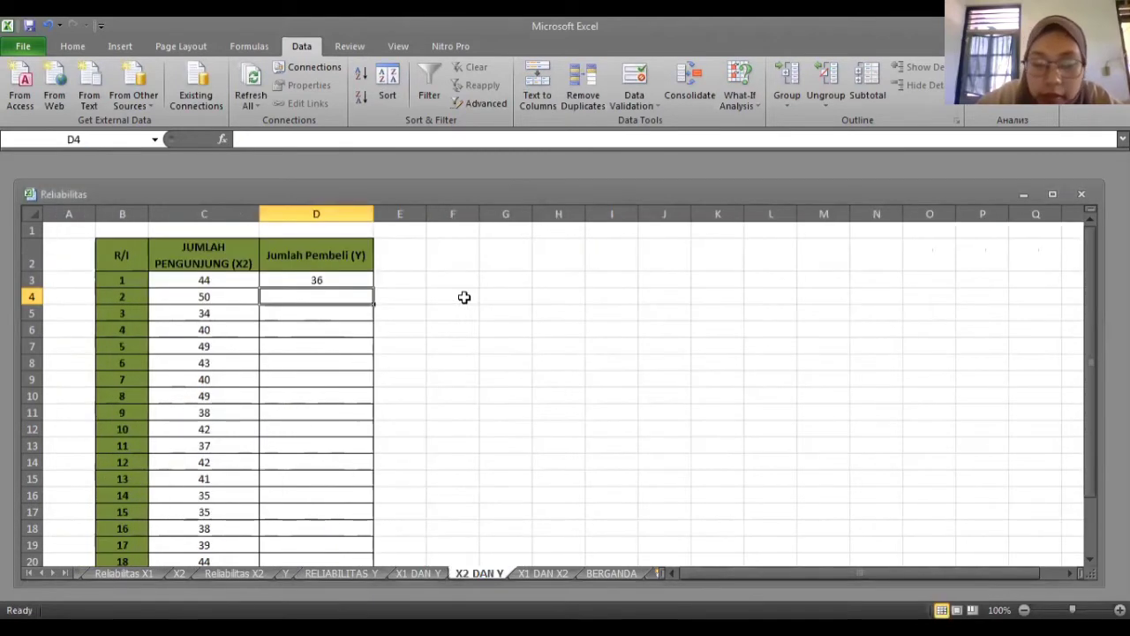
{"action": "left_click", "coordinate": [363, 282]}
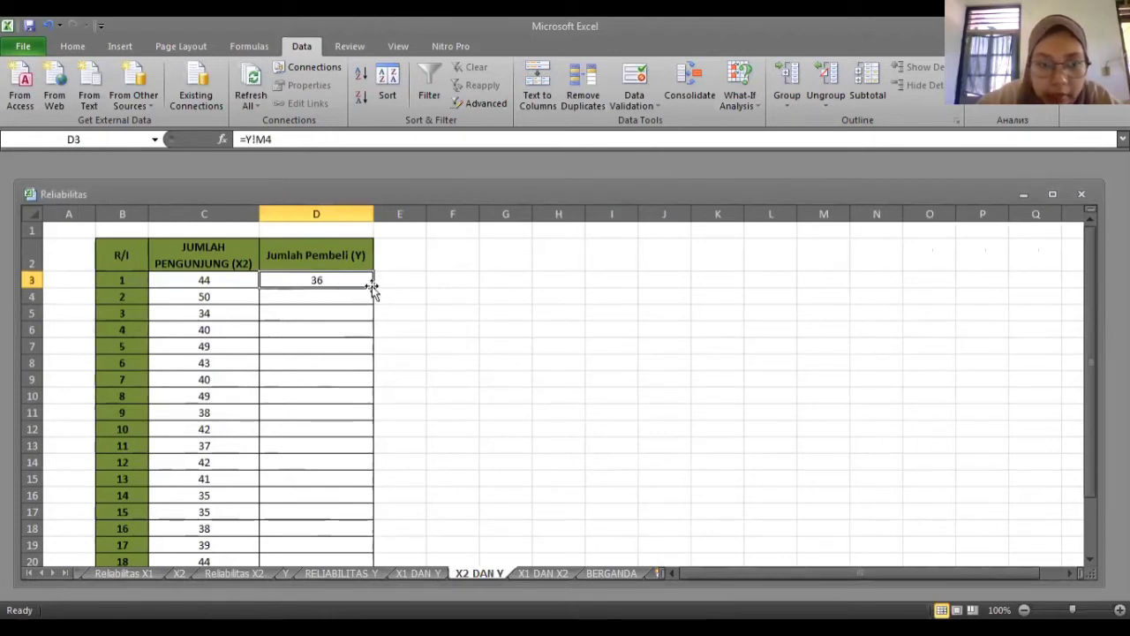
{"action": "double_click", "coordinate": [371, 285]}
{"action": "left_click", "coordinate": [372, 294]}
Replace the Rata-rata value of the JUMLAH PENGUNJUNG (X2) column in C24 with =AVERAGE(C3:C22)
{"action": "key", "text": "Down"}
{"action": "key", "text": "Down"}
{"action": "key", "text": "Down"}
{"action": "key", "text": "Down"}
{"action": "key", "text": "Down"}
{"action": "key", "text": "Down"}
{"action": "key", "text": "Down"}
{"action": "key", "text": "Down"}
{"action": "key", "text": "Down"}
{"action": "key", "text": "Down"}
{"action": "key", "text": "Down"}
{"action": "key", "text": "Down"}
{"action": "key", "text": "Down"}
{"action": "key", "text": "Down"}
{"action": "key", "text": "Down"}
{"action": "key", "text": "Down"}
{"action": "key", "text": "Down"}
{"action": "key", "text": "Down"}
{"action": "key", "text": "Down"}
{"action": "key", "text": "Down"}
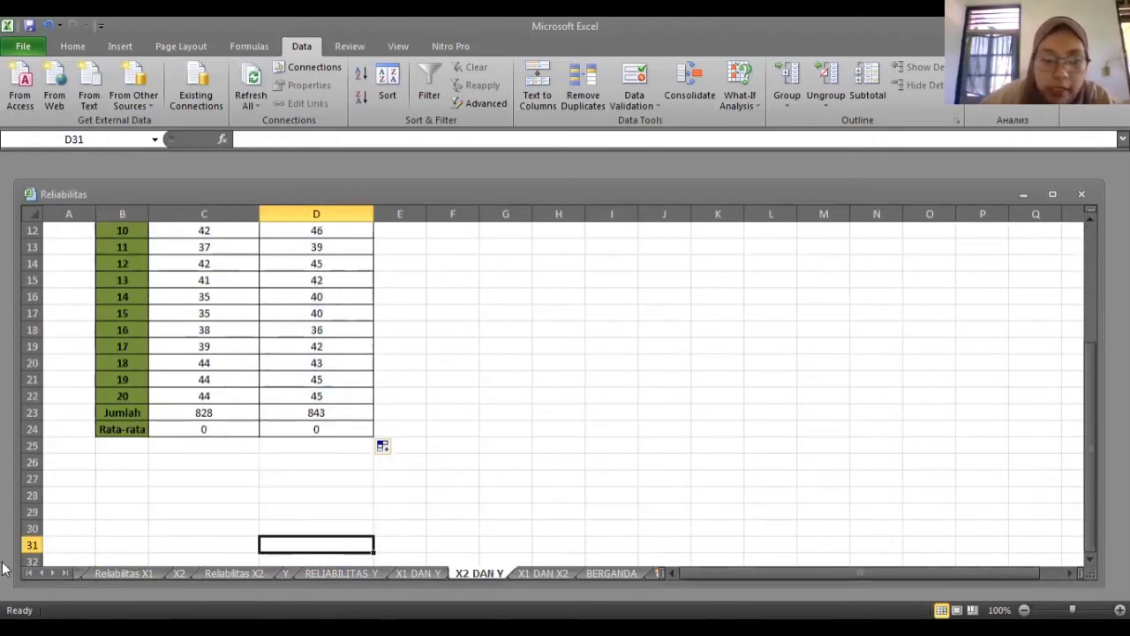
{"action": "left_click", "coordinate": [212, 429]}
{"action": "key", "text": "BackSpace"}
{"action": "type", "text": "="}
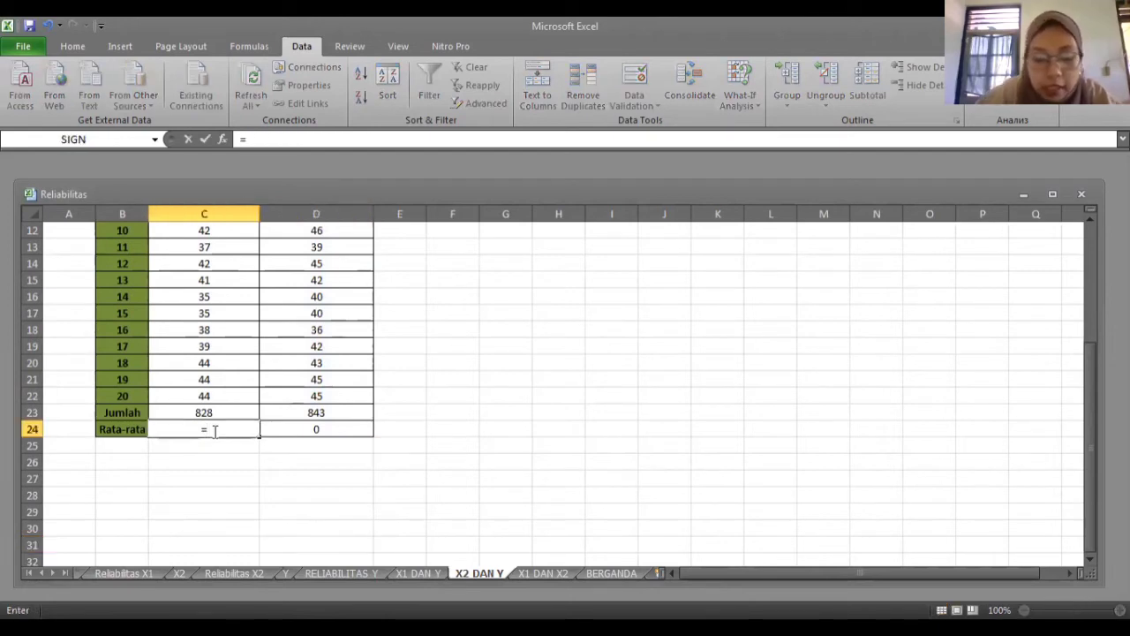
{"action": "type", "text": "avera"}
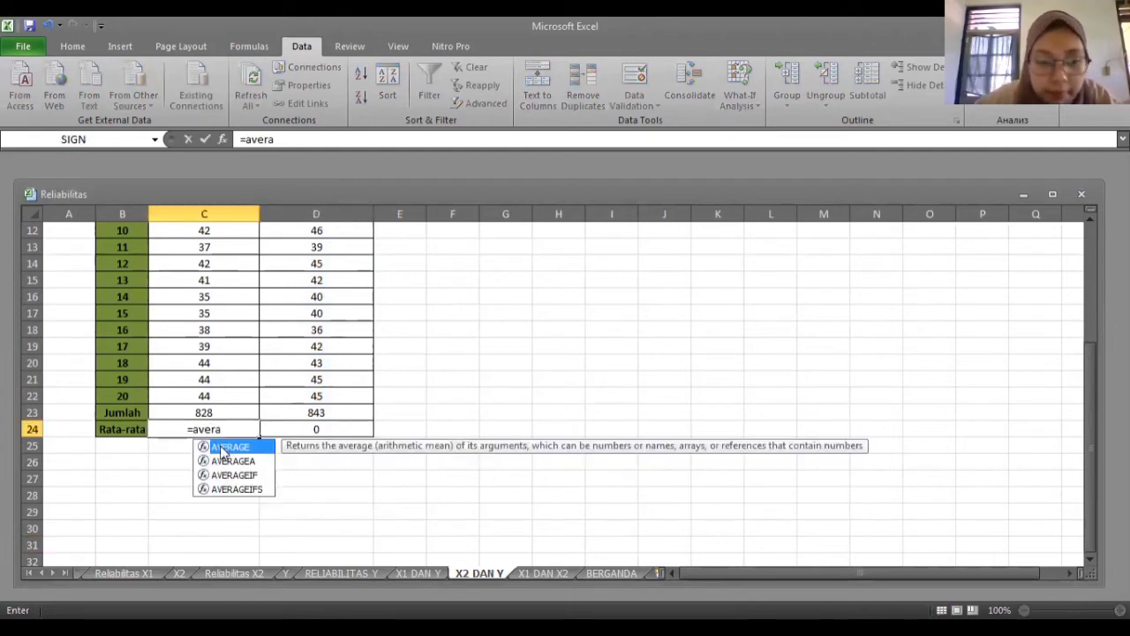
{"action": "key", "text": "Tab"}
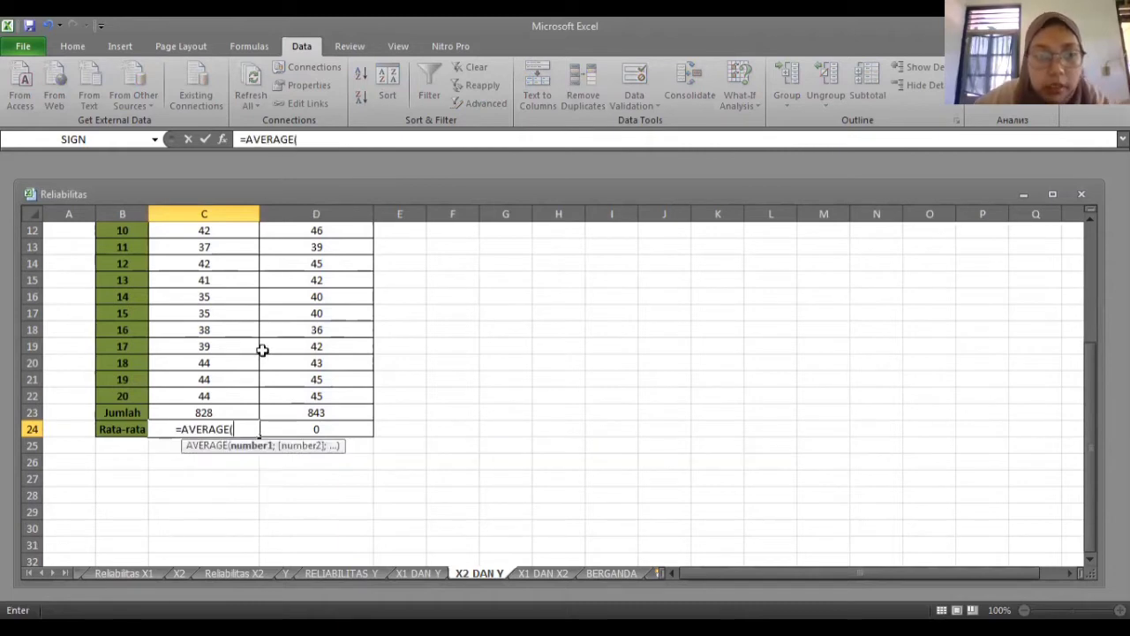
{"action": "key", "text": "Up"}
{"action": "key", "text": "Up"}
{"action": "key", "text": "Up"}
{"action": "key", "text": "Up"}
{"action": "key", "text": "Up"}
{"action": "key", "text": "Up"}
{"action": "key", "text": "Up"}
{"action": "key", "text": "Up"}
{"action": "key", "text": "Up"}
{"action": "key", "text": "Up"}
{"action": "key", "text": "Up"}
{"action": "key", "text": "Up"}
{"action": "key", "text": "Up"}
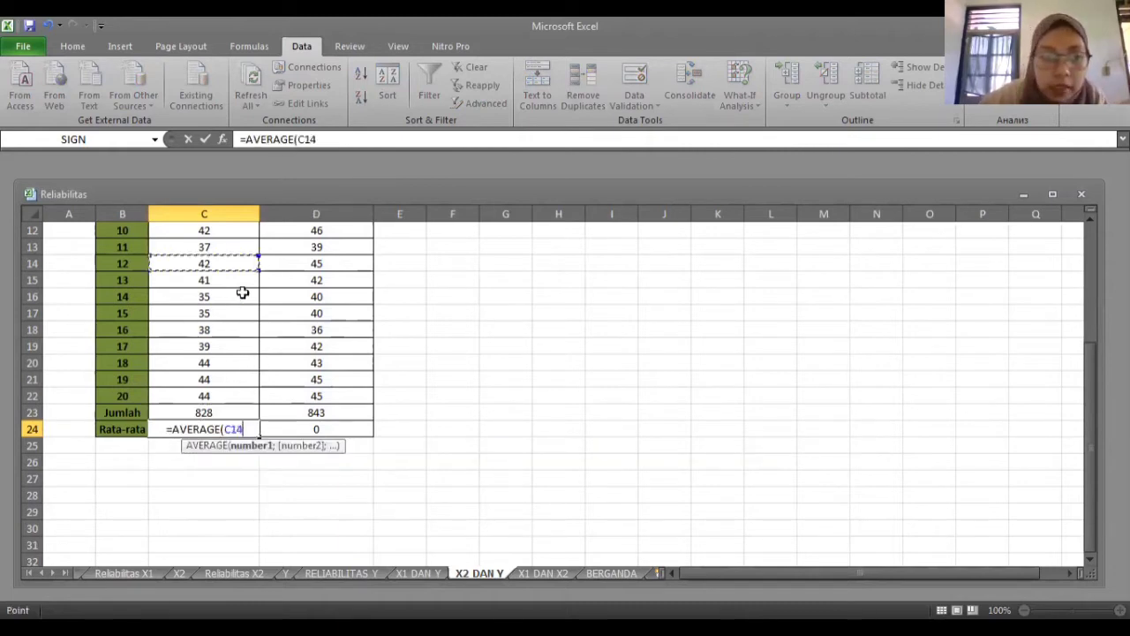
{"action": "scroll", "coordinate": [242, 292], "scroll_direction": "up", "scroll_amount": 3}
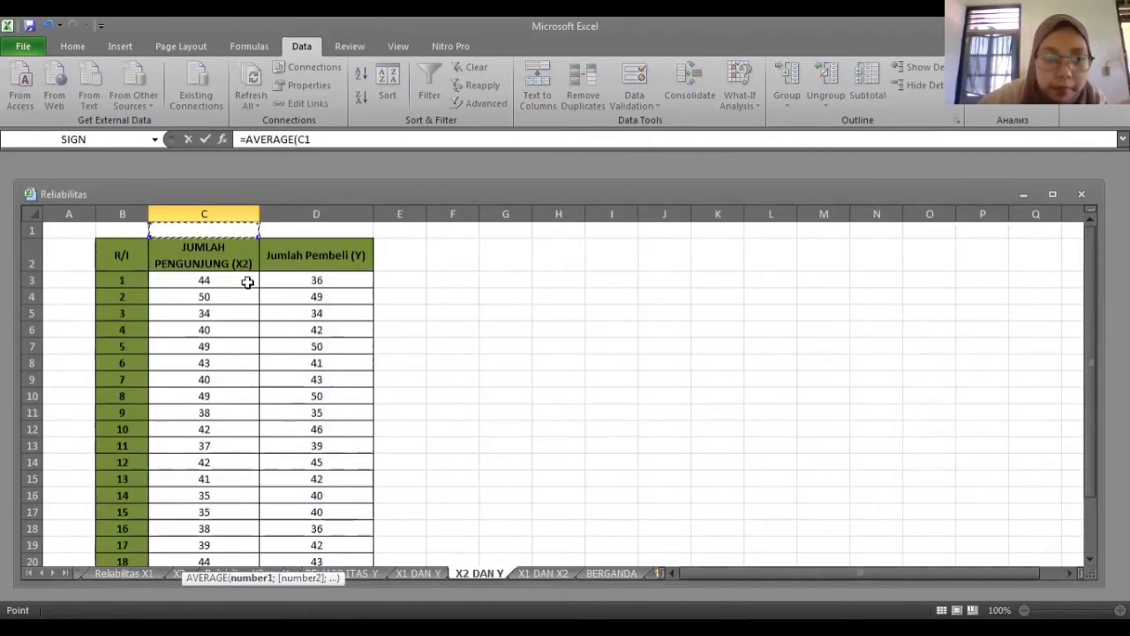
{"action": "left_click_drag", "start_coordinate": [245, 281], "coordinate": [242, 514]}
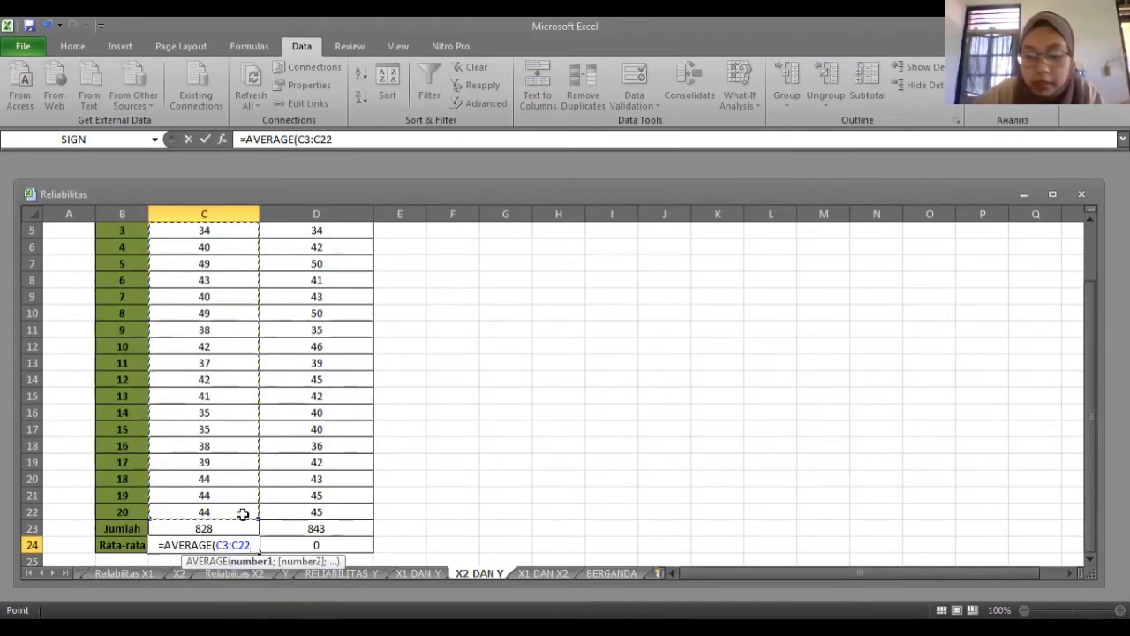
{"action": "type", "text": ")"}
{"action": "key", "text": "Return"}
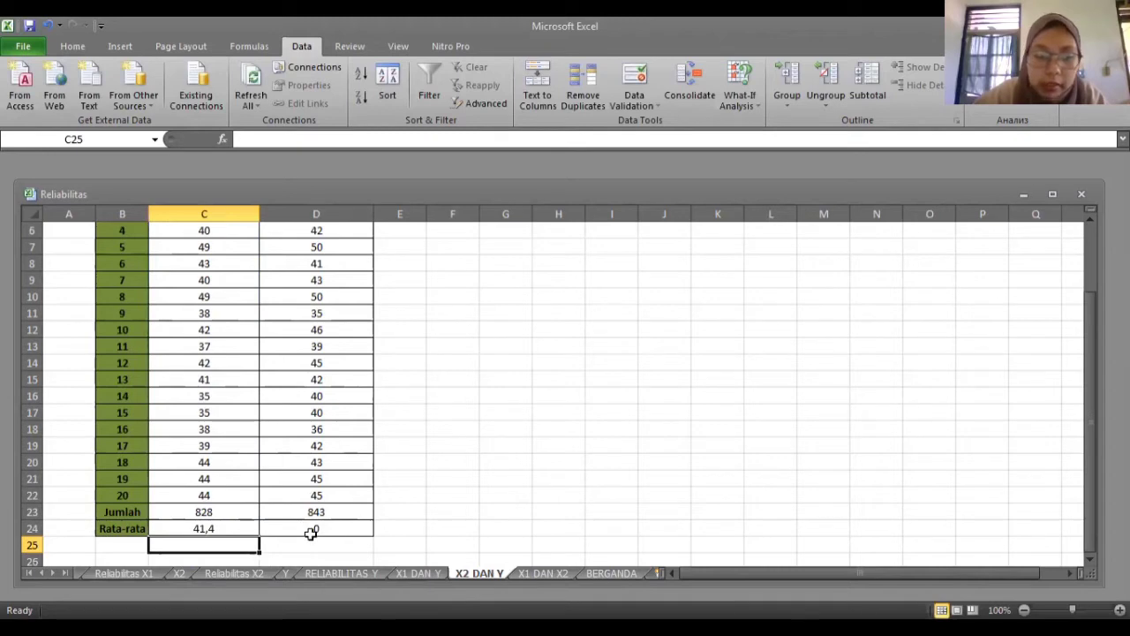
Replace the Rata-rata value of the Jumlah Pembeli (Y) column in D24 with =AVERAGE(D3:D22)
{"action": "left_click", "coordinate": [310, 532]}
{"action": "type", "text": "="}
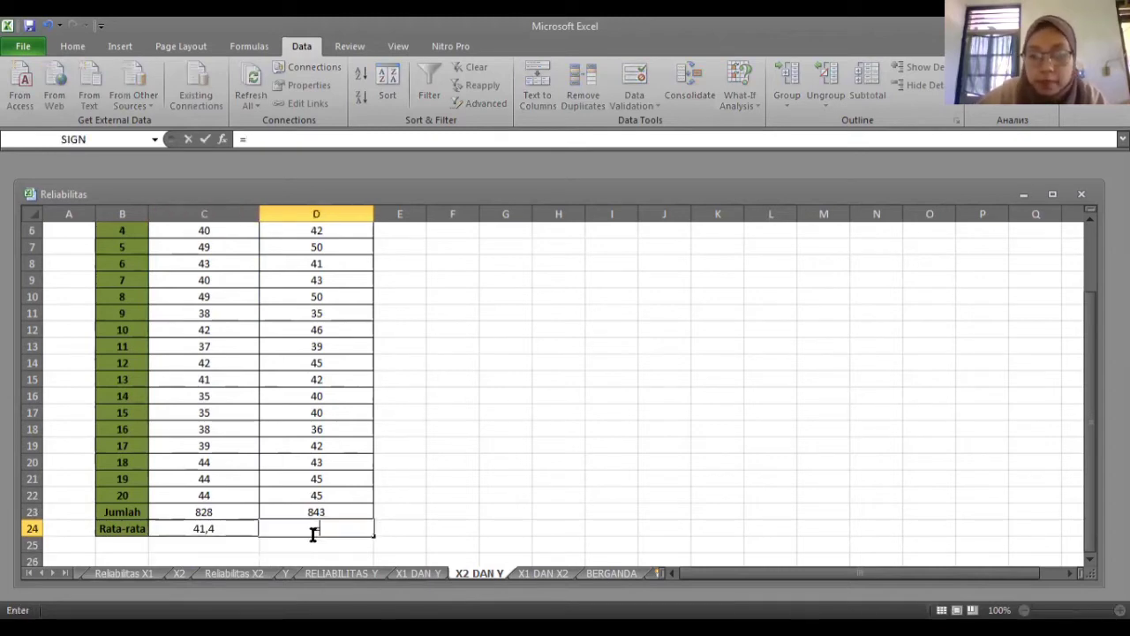
{"action": "type", "text": "a"}
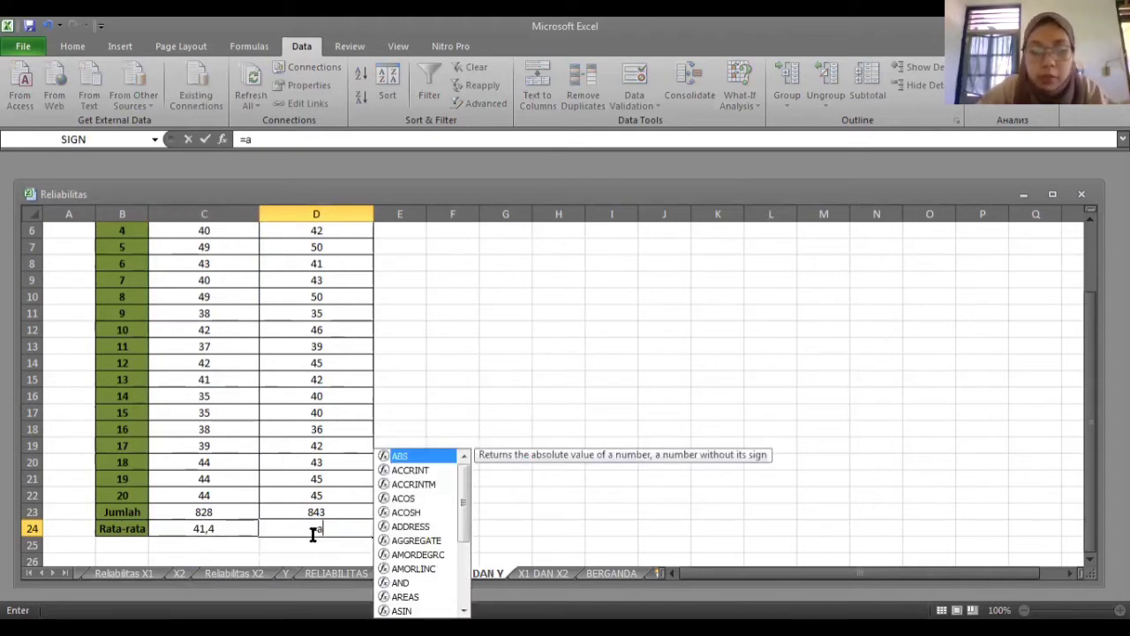
{"action": "type", "text": "verage"}
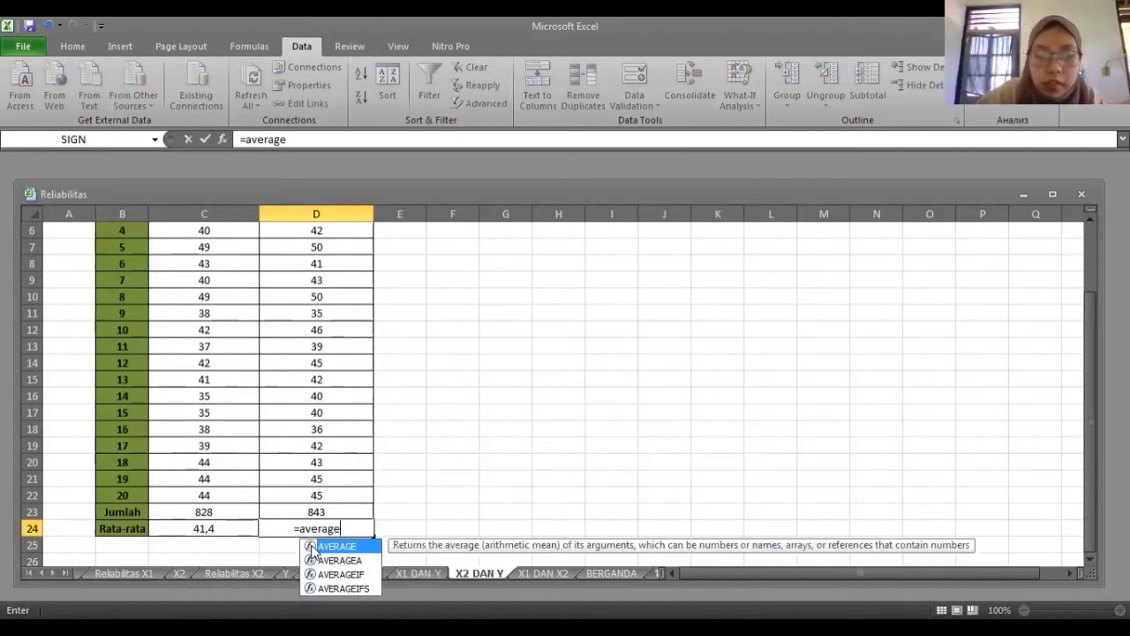
{"action": "double_click", "coordinate": [313, 547]}
{"action": "left_click_drag", "start_coordinate": [316, 497], "coordinate": [324, 276]}
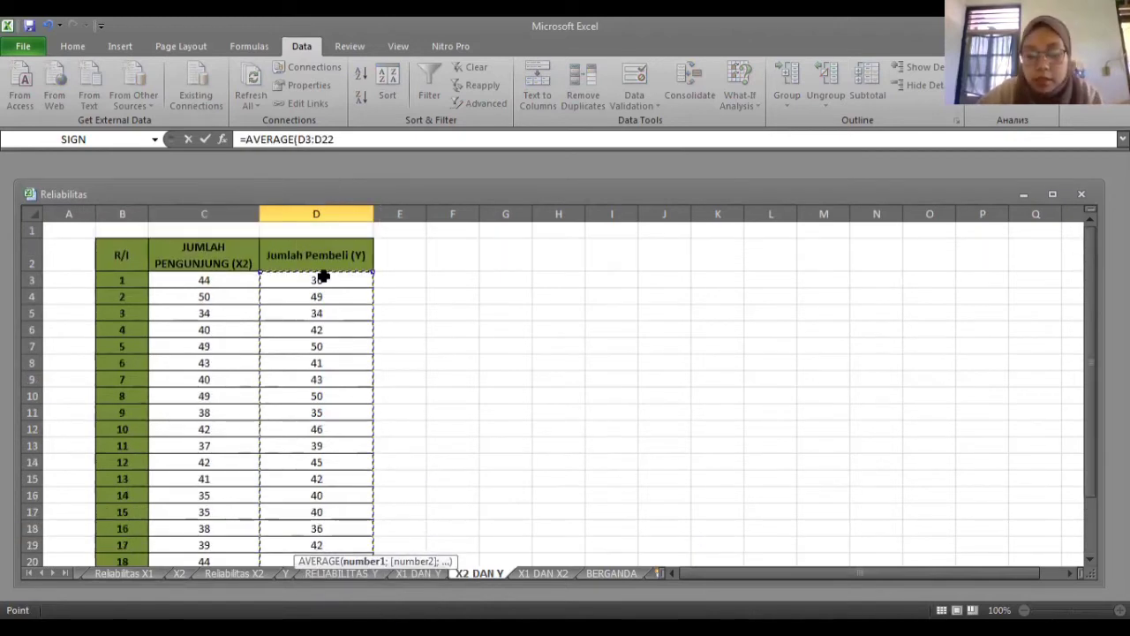
{"action": "key", "text": "Return"}
{"action": "left_click", "coordinate": [518, 313]}
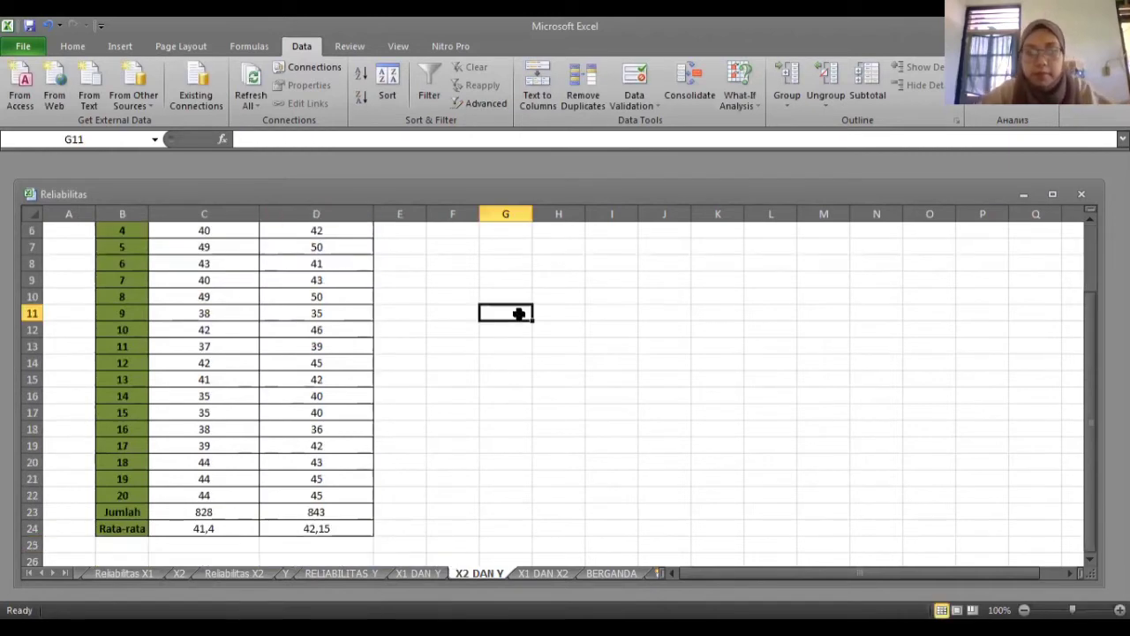
Add the heading KORELASI in F2 and run the Корреляция analysis on C2:D22, with first-row labels and output starting at F3
{"action": "scroll", "coordinate": [486, 300], "scroll_direction": "up", "scroll_amount": 2}
{"action": "left_click", "coordinate": [458, 280]}
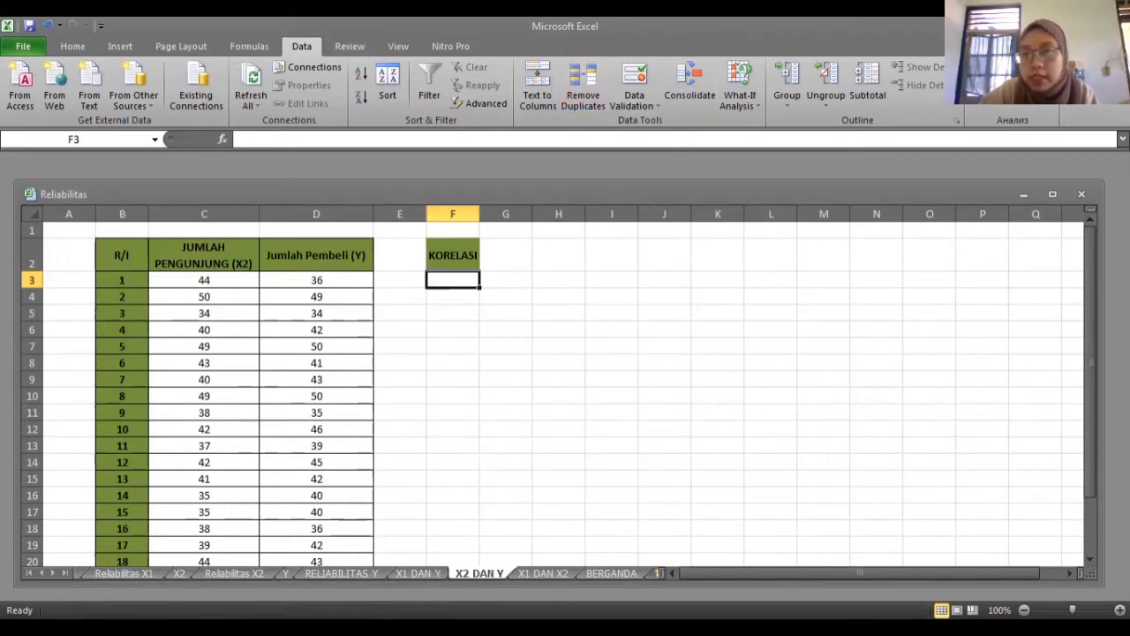
{"action": "left_click", "coordinate": [1013, 88]}
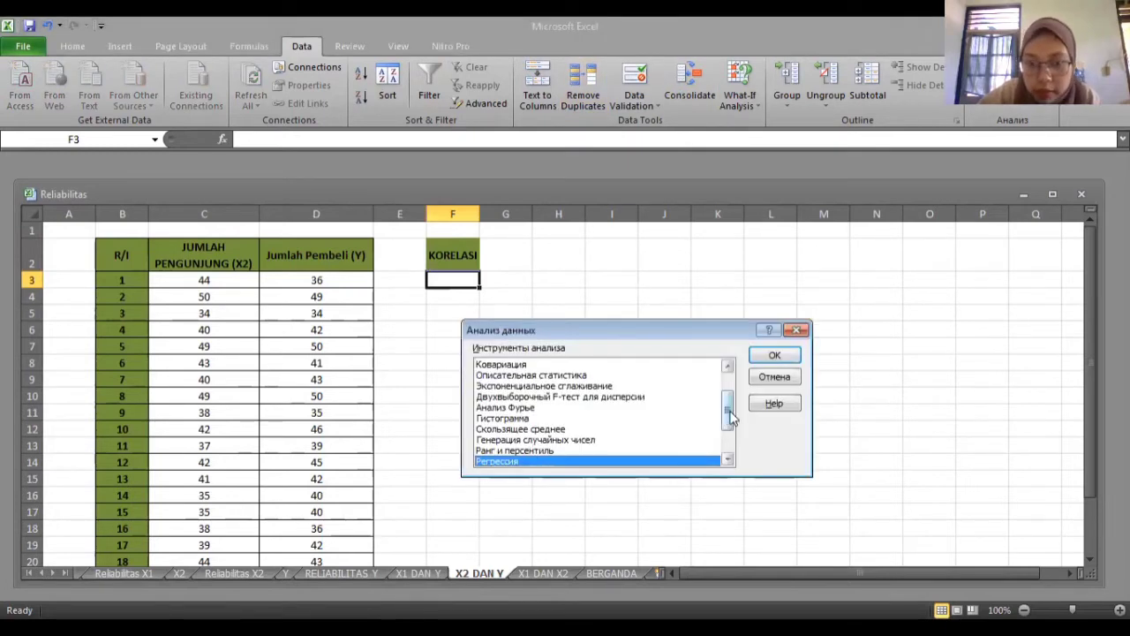
{"action": "scroll", "coordinate": [706, 398], "scroll_direction": "up", "scroll_amount": 2}
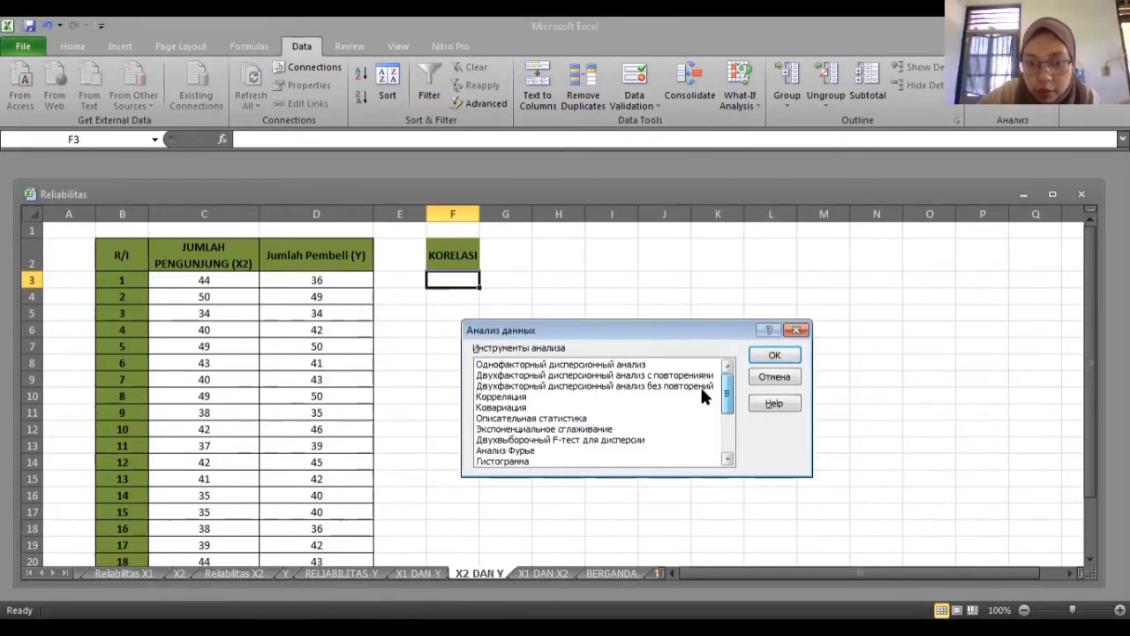
{"action": "left_click", "coordinate": [530, 398]}
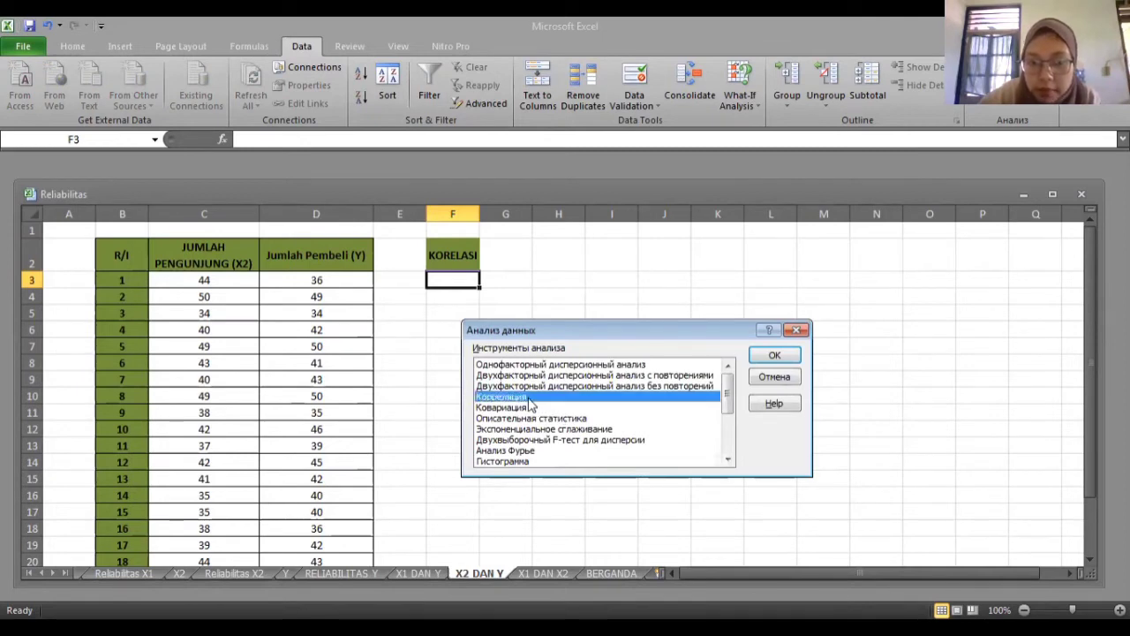
{"action": "left_click", "coordinate": [775, 355]}
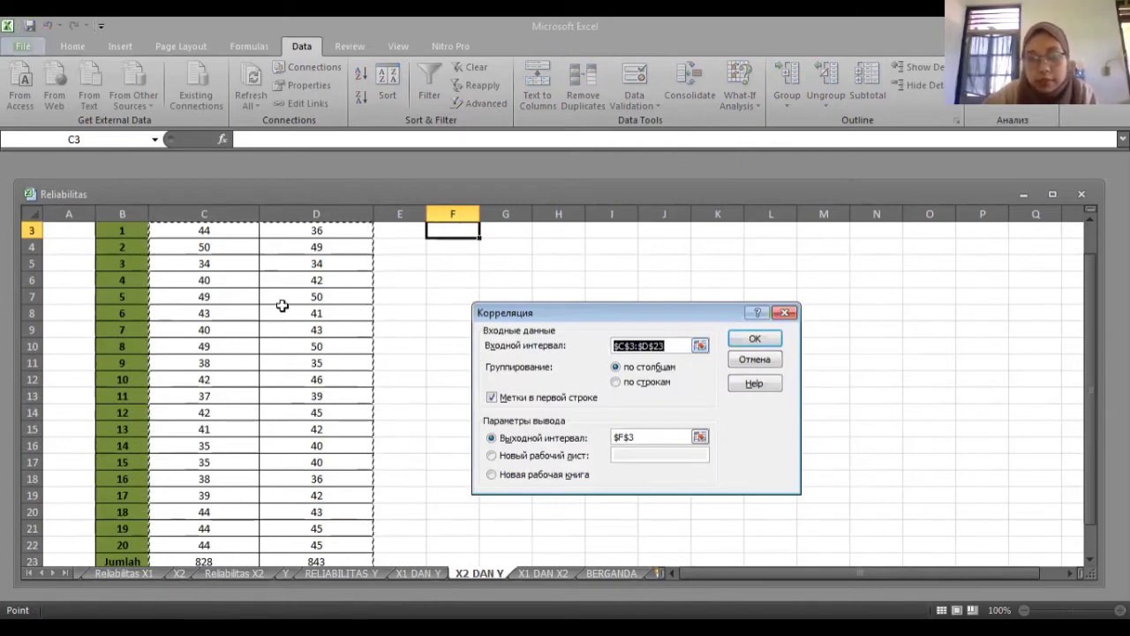
{"action": "key", "text": "Up"}
{"action": "key", "text": "Up"}
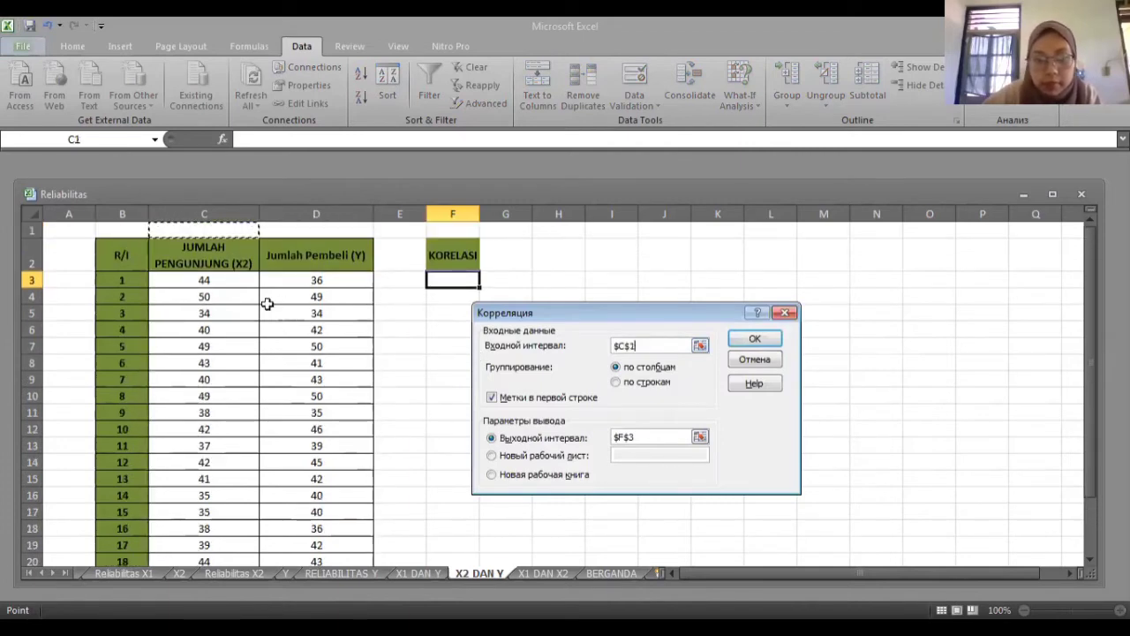
{"action": "left_click_drag", "start_coordinate": [203, 261], "coordinate": [338, 497]}
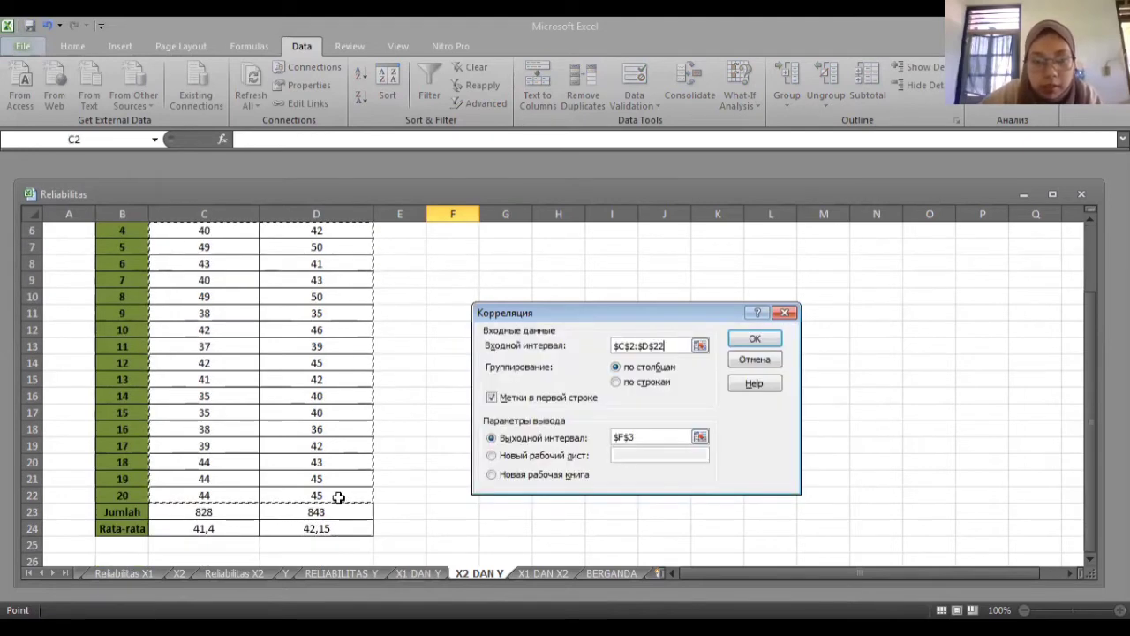
{"action": "key", "text": "Return"}
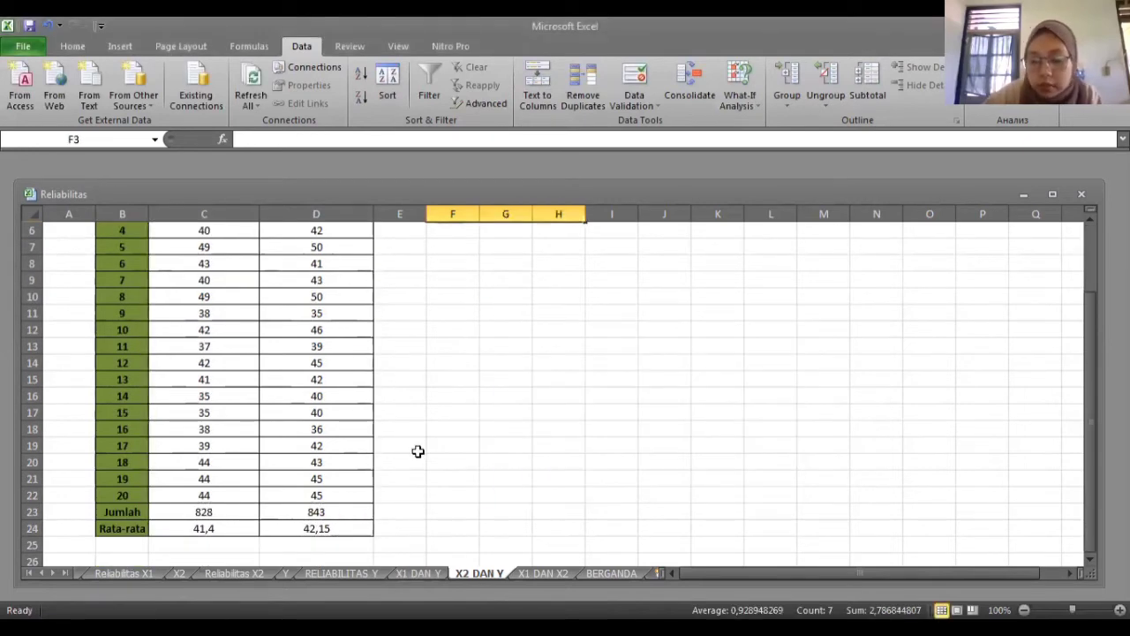
Check the X2–Y correlation coefficient in G5 and switch to the exercise book PDF in Nitro Pro to read its interpretation
{"action": "left_click", "coordinate": [560, 294]}
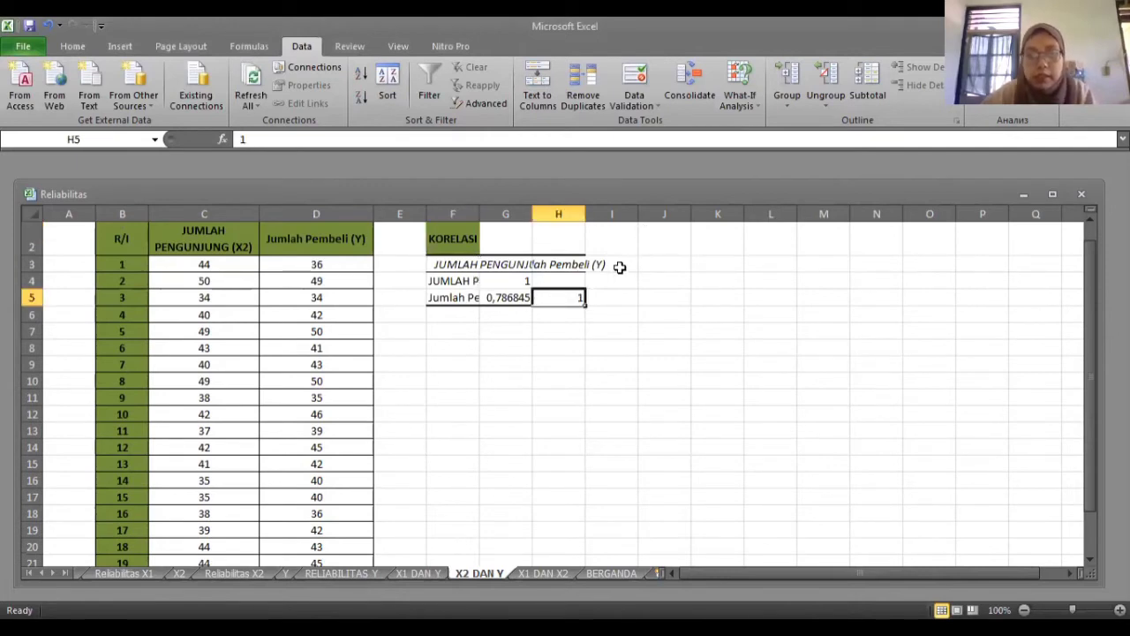
{"action": "left_click", "coordinate": [512, 296]}
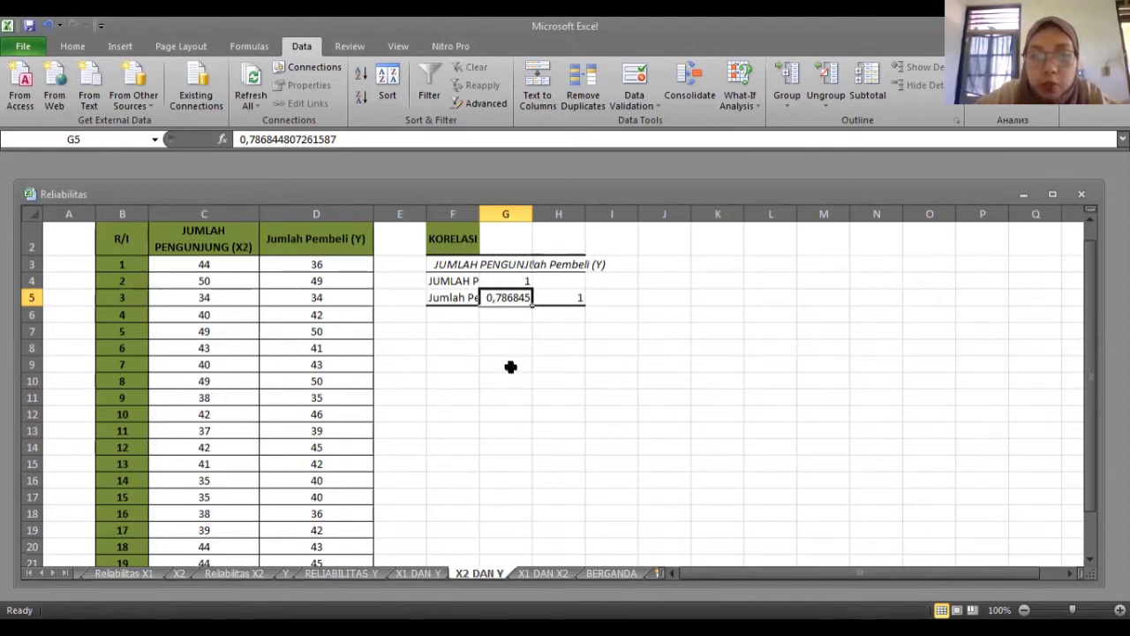
{"action": "key", "text": "alt+Tab"}
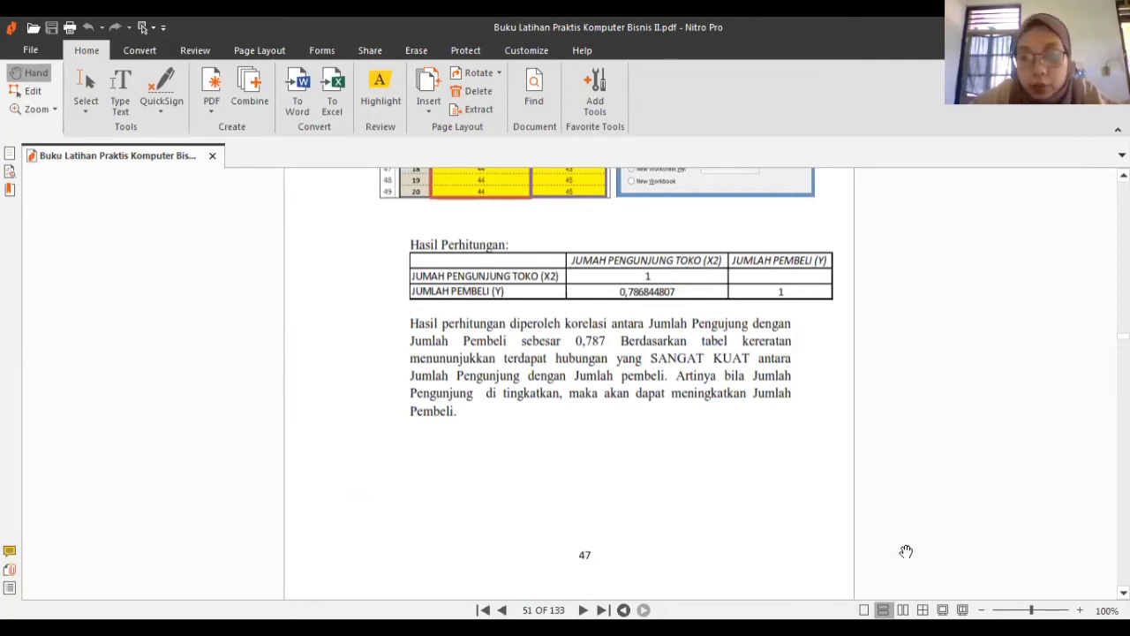
Back in Excel, enter REGRESI in F8 of sheet X2 DAN Y and open the Регрессия analysis tool
{"action": "key", "text": "alt+Tab"}
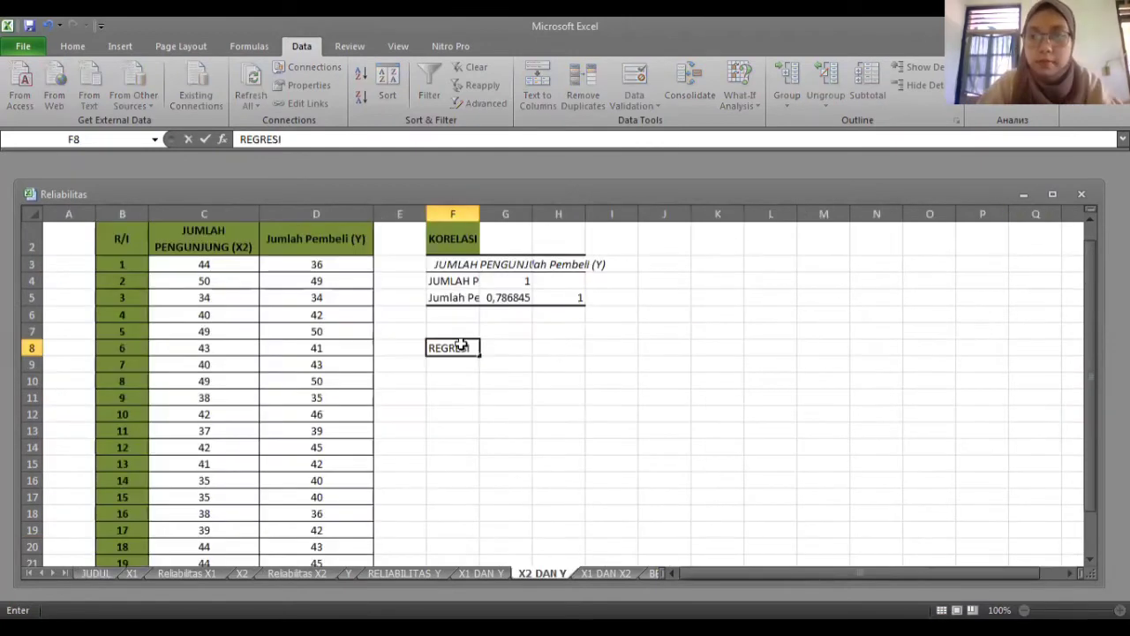
{"action": "key", "text": "Return"}
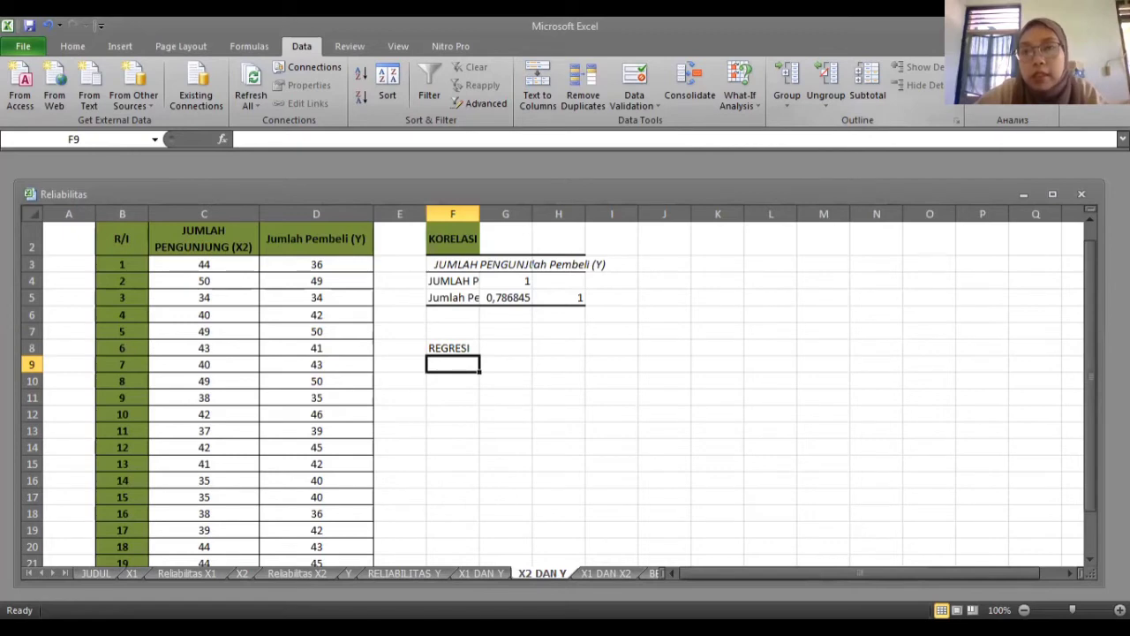
{"action": "left_click", "coordinate": [1013, 89]}
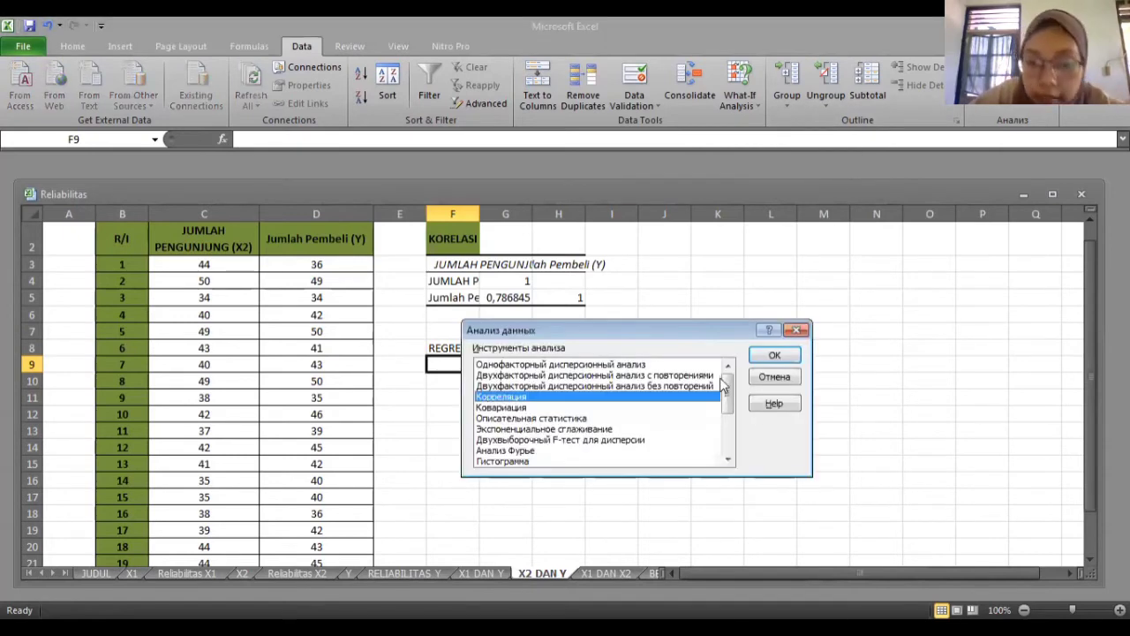
{"action": "left_click_drag", "start_coordinate": [722, 381], "coordinate": [730, 434]}
{"action": "scroll", "coordinate": [565, 424], "scroll_direction": "down", "scroll_amount": 1}
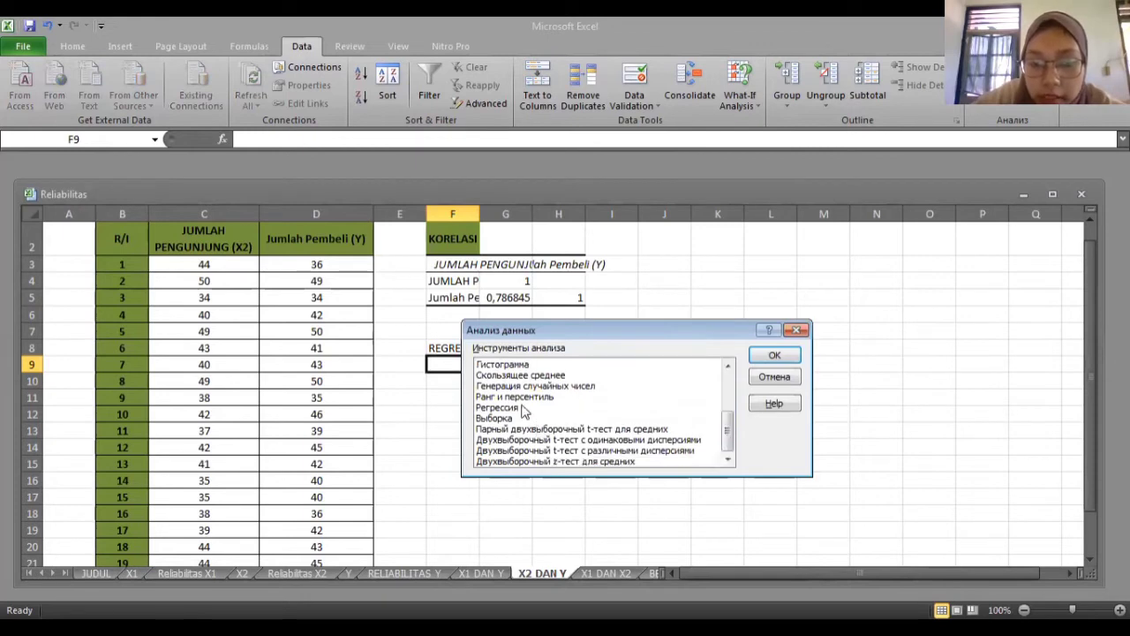
{"action": "left_click", "coordinate": [596, 407]}
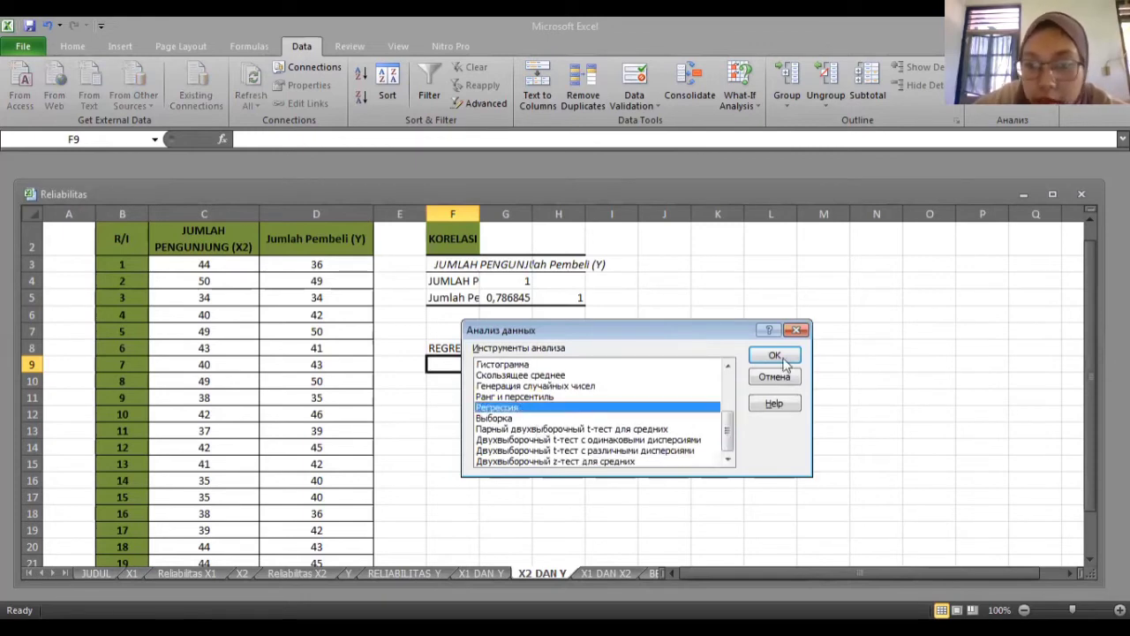
{"action": "left_click", "coordinate": [775, 355]}
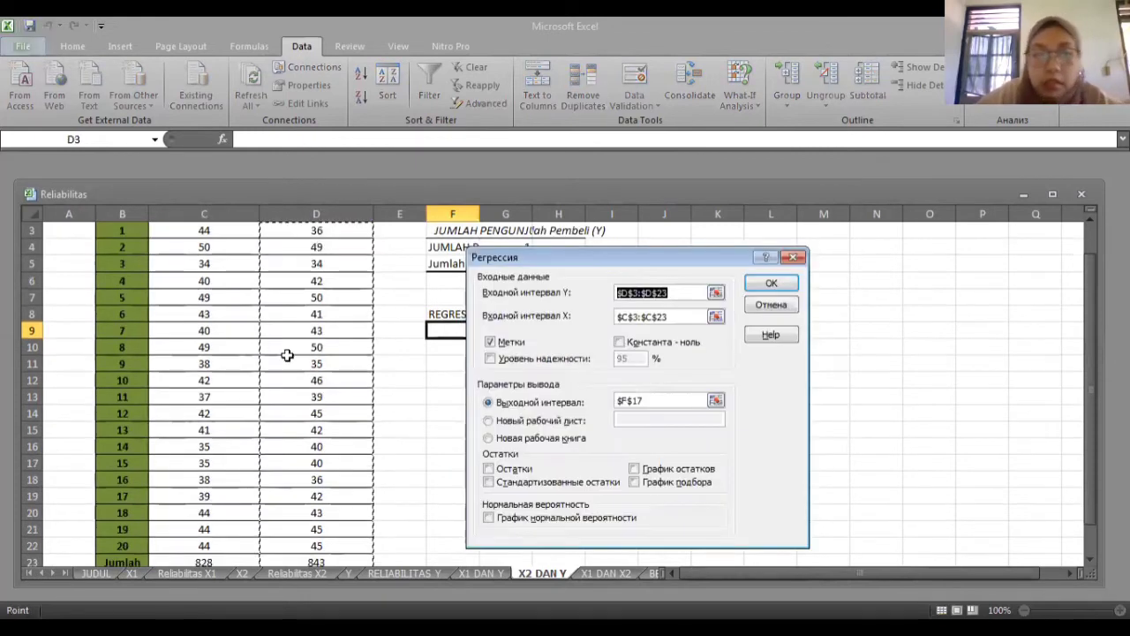
Set the X input range of the regression to C2:C22 on sheet X2 DAN Y
{"action": "left_click", "coordinate": [716, 316]}
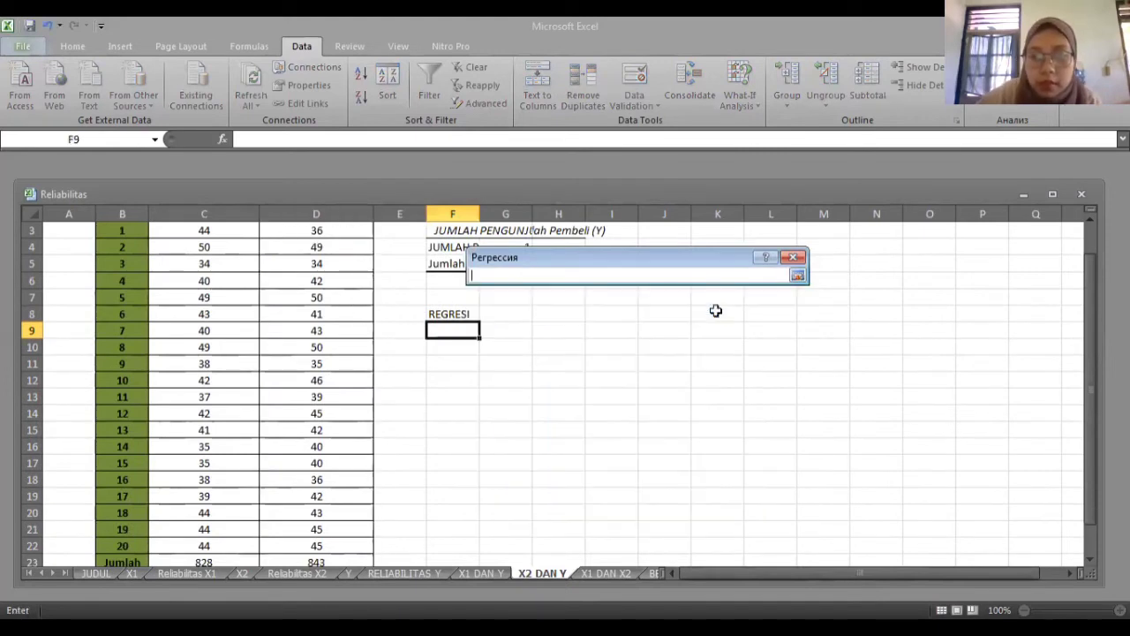
{"action": "key", "text": "Up"}
{"action": "key", "text": "Up"}
{"action": "key", "text": "Up"}
{"action": "key", "text": "Up"}
{"action": "key", "text": "Up"}
{"action": "key", "text": "Up"}
{"action": "key", "text": "Up"}
{"action": "key", "text": "Up"}
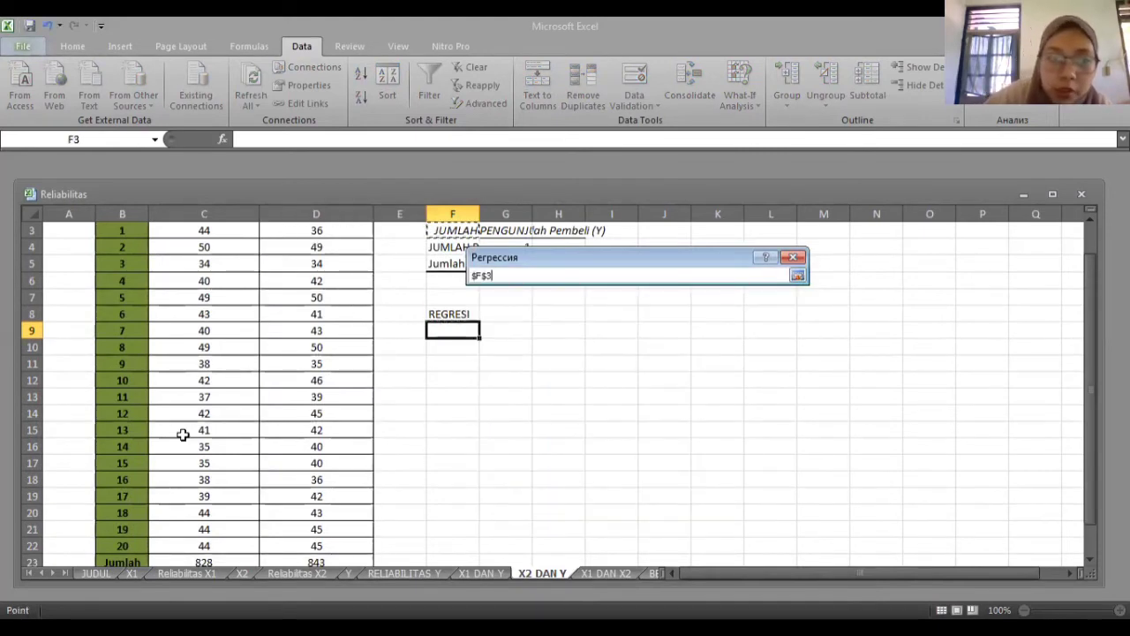
{"action": "left_click_drag", "start_coordinate": [215, 255], "coordinate": [206, 496]}
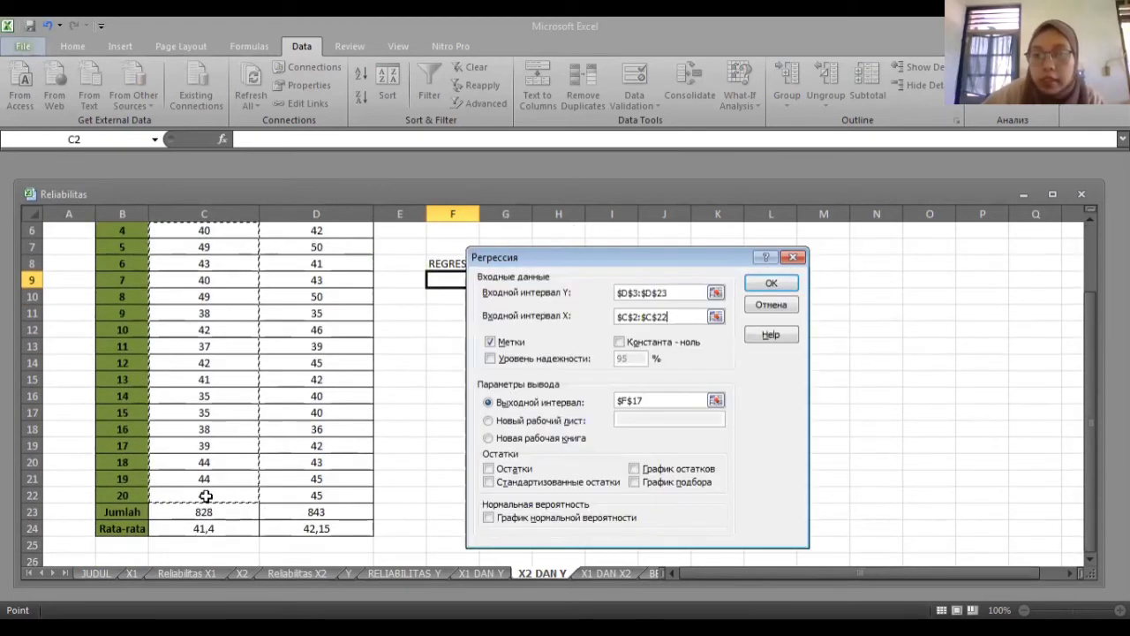
Set the regression's output range to F9 and run the analysis
{"action": "left_click", "coordinate": [713, 403]}
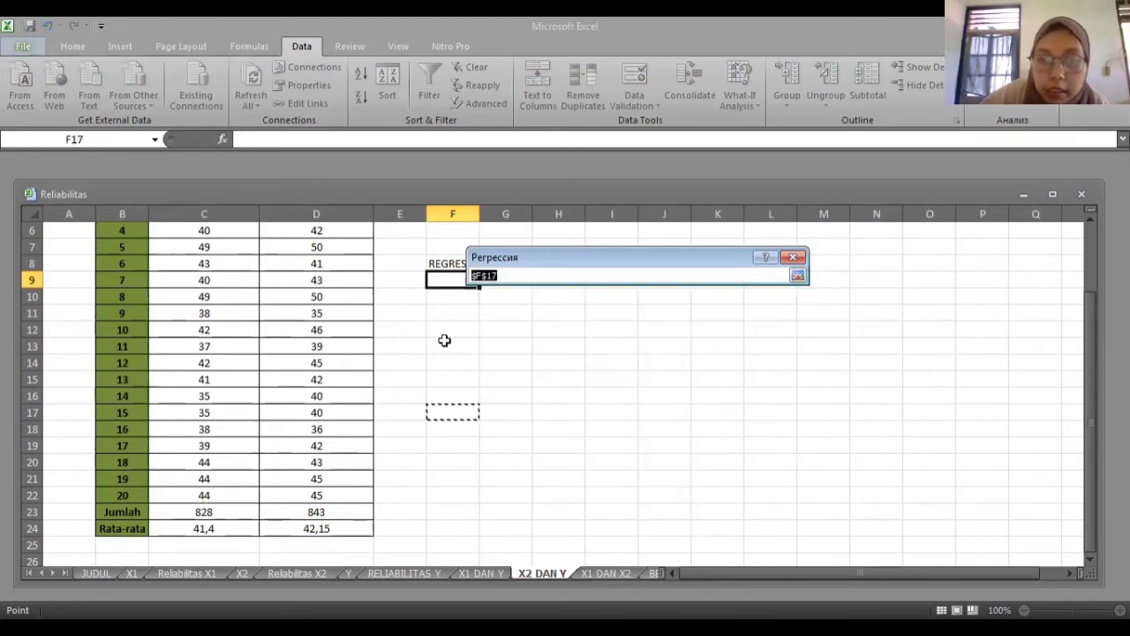
{"action": "left_click", "coordinate": [444, 282]}
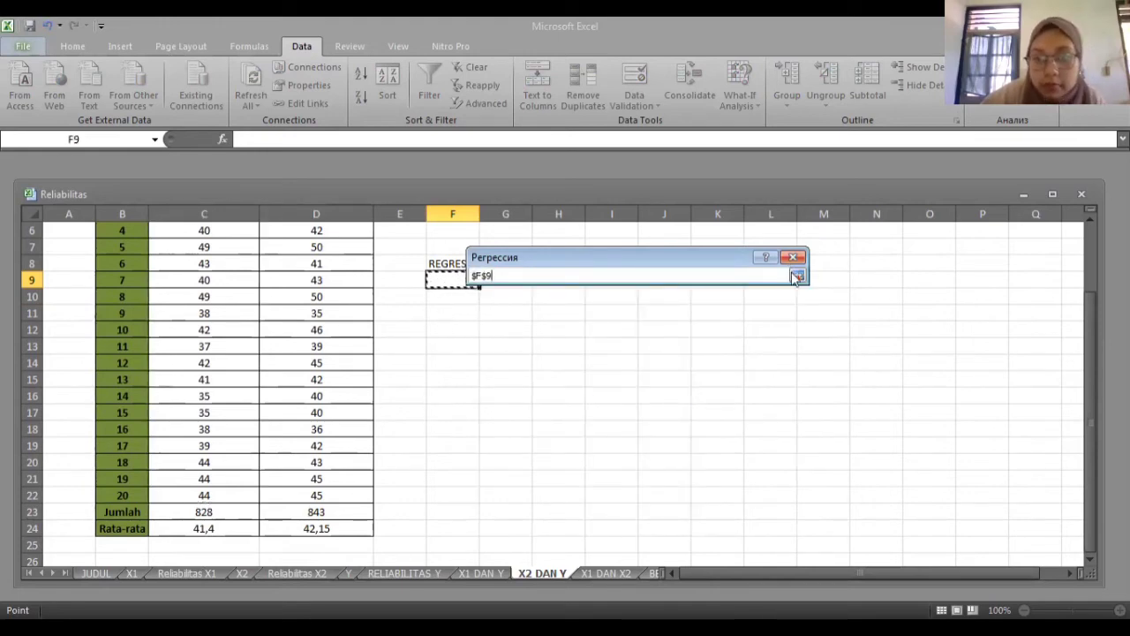
{"action": "left_click", "coordinate": [798, 275]}
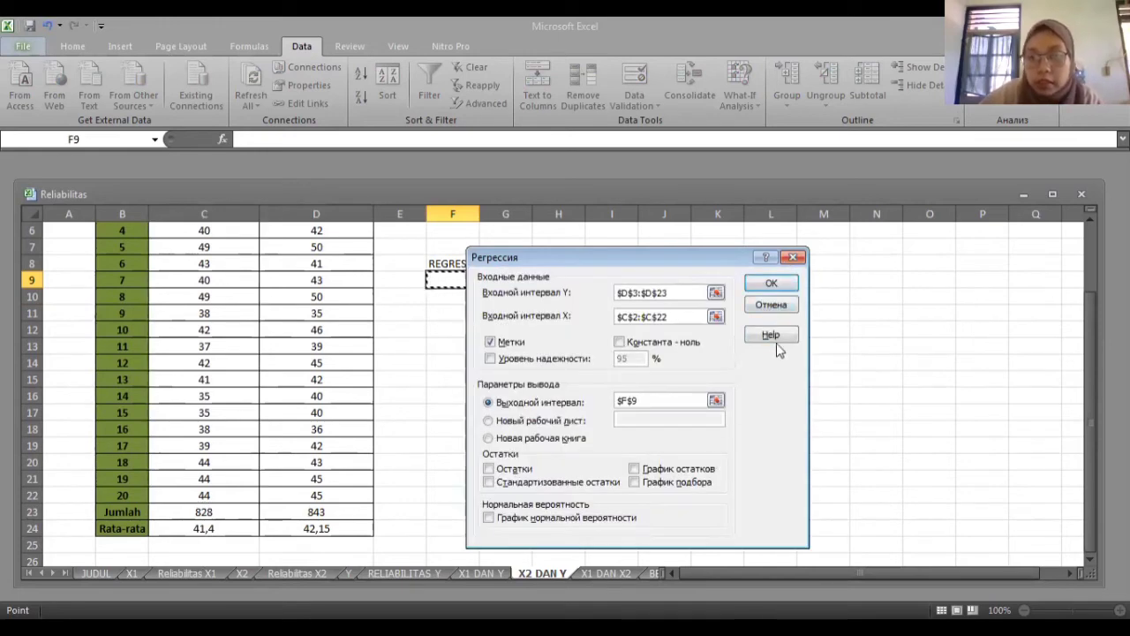
{"action": "left_click", "coordinate": [768, 284]}
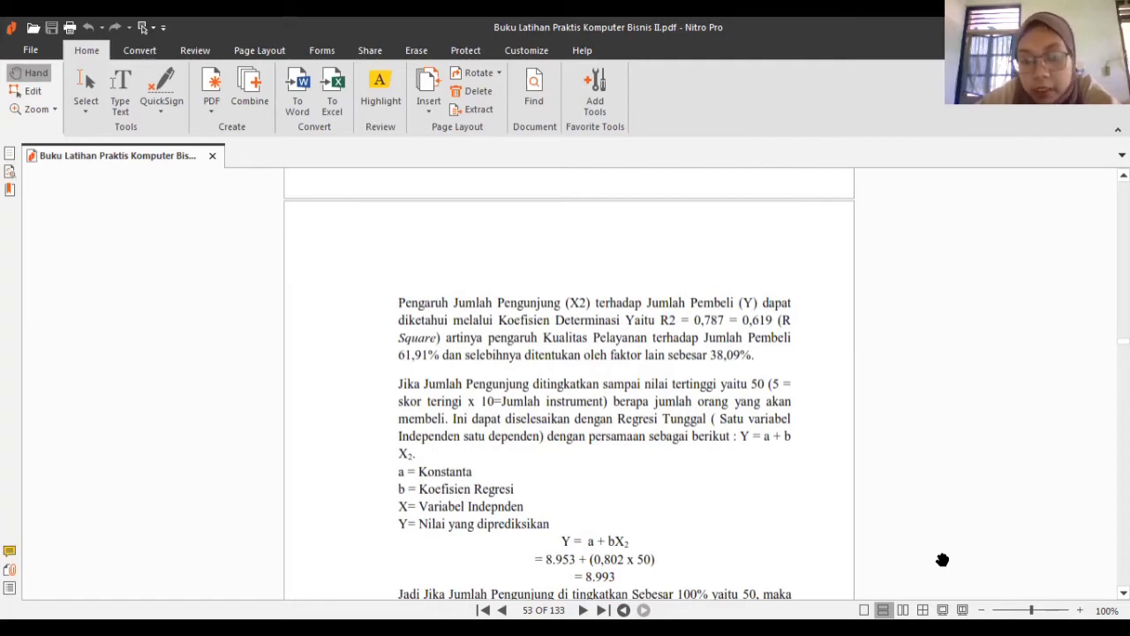
Read the X2–Y regression interpretation and section c on X1-X2 in the exercise book PDF, and return to Excel
{"action": "scroll", "coordinate": [942, 559], "scroll_direction": "down", "scroll_amount": 5}
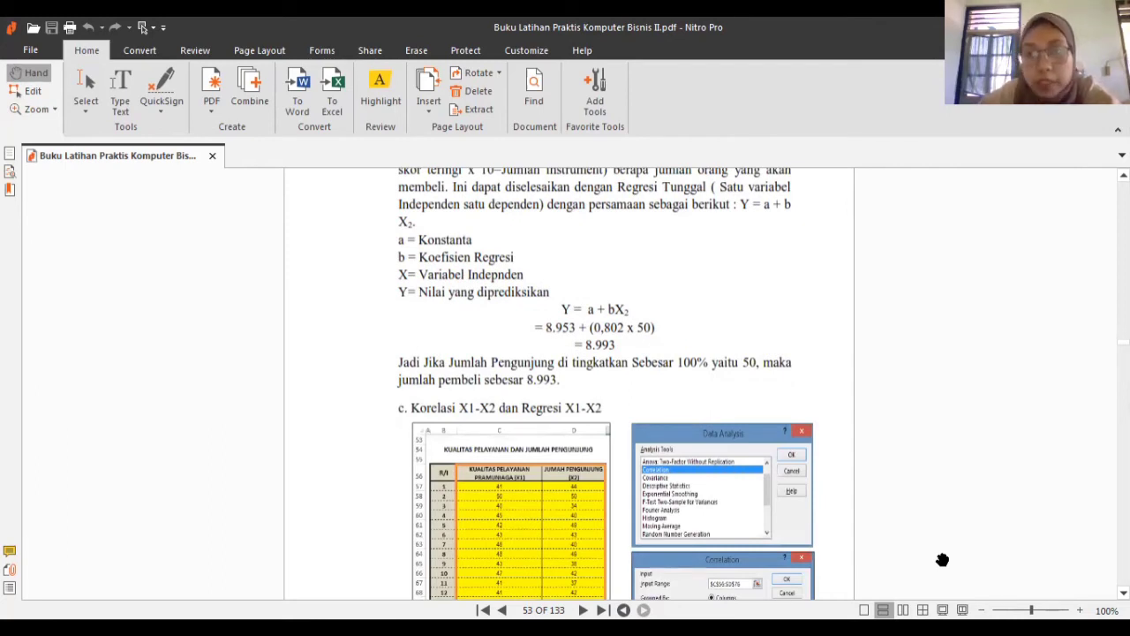
{"action": "scroll", "coordinate": [942, 559], "scroll_direction": "down", "scroll_amount": 4}
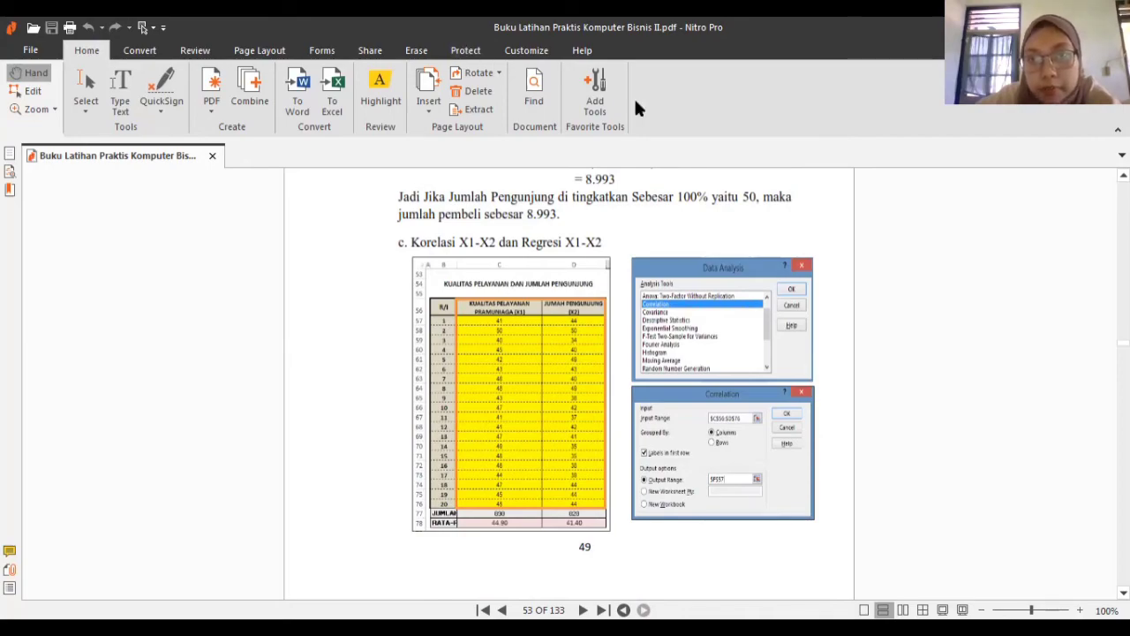
{"action": "key", "text": "alt+Tab"}
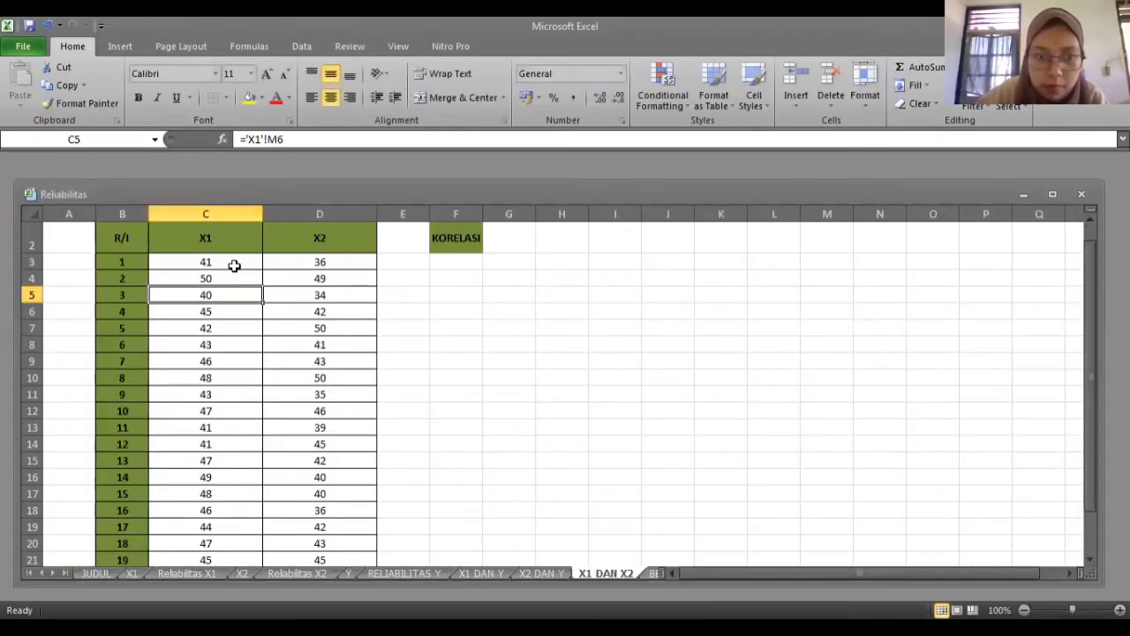
On sheet X1 DAN X2, fill the X1 formula down from C3, and enter ='X2'!M4 in D3 and fill it down the X2 column
{"action": "left_click_drag", "start_coordinate": [234, 264], "coordinate": [249, 268]}
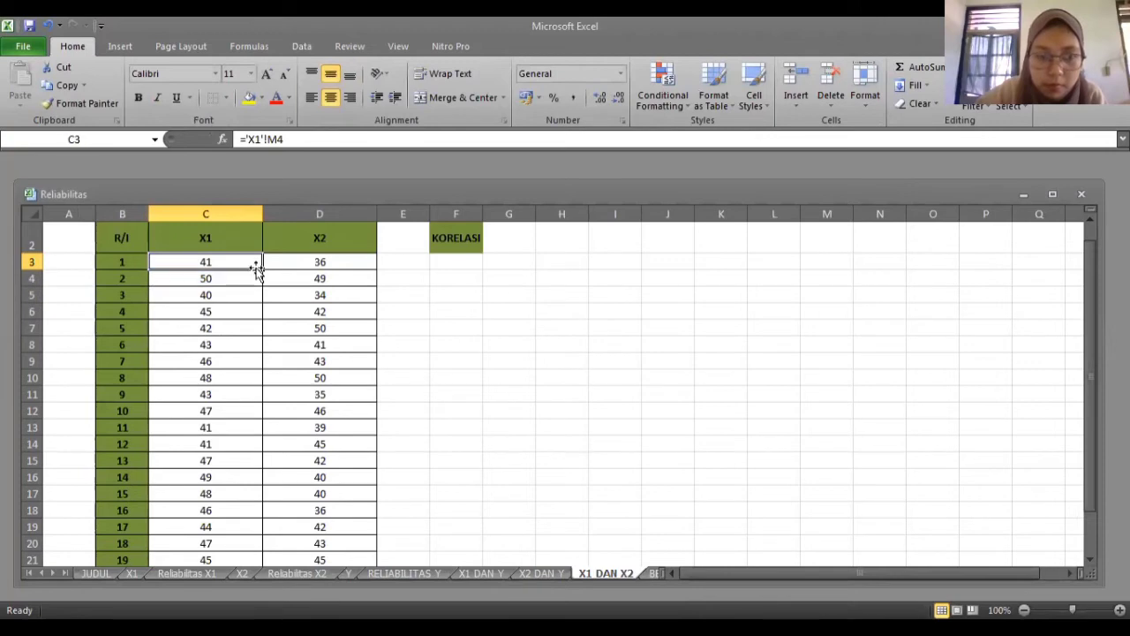
{"action": "double_click", "coordinate": [264, 265]}
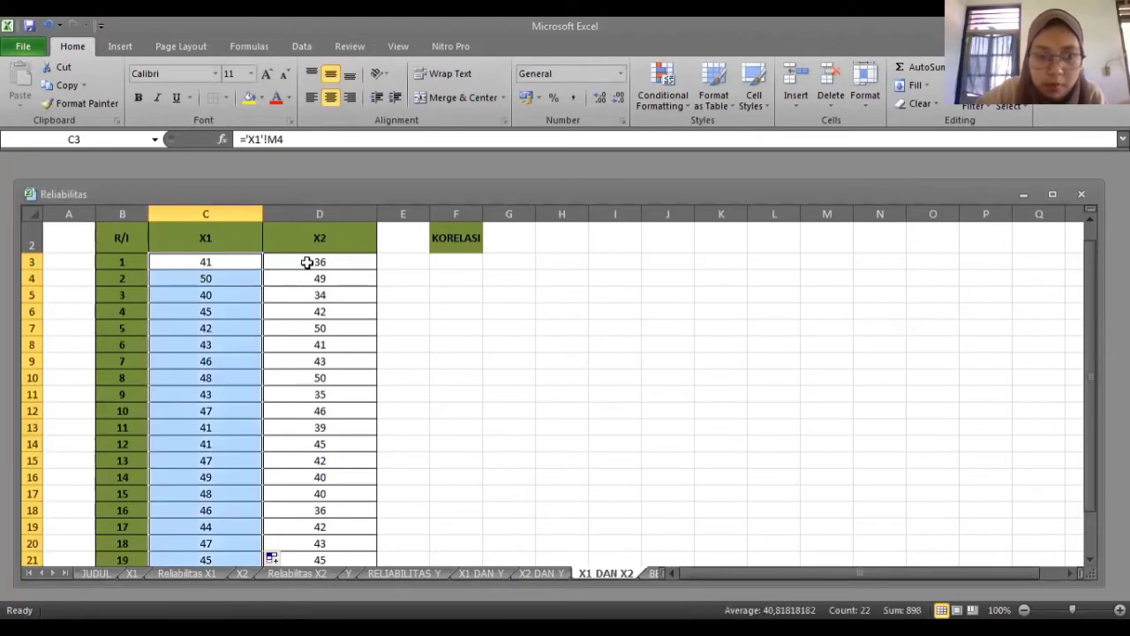
{"action": "left_click", "coordinate": [306, 262]}
{"action": "type", "text": "="}
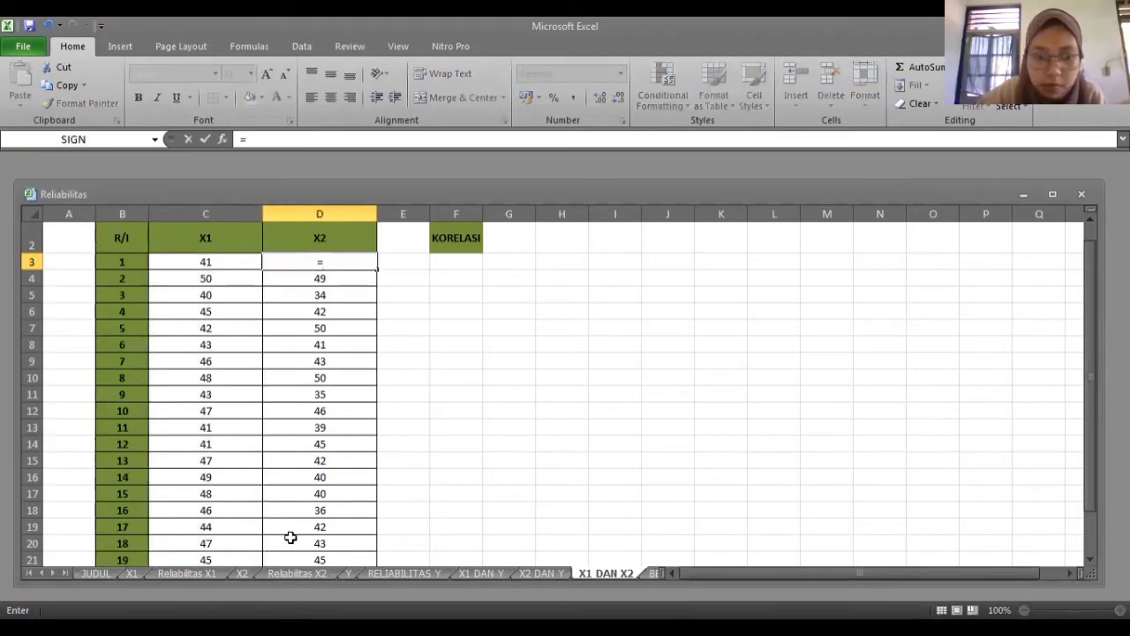
{"action": "left_click", "coordinate": [241, 573]}
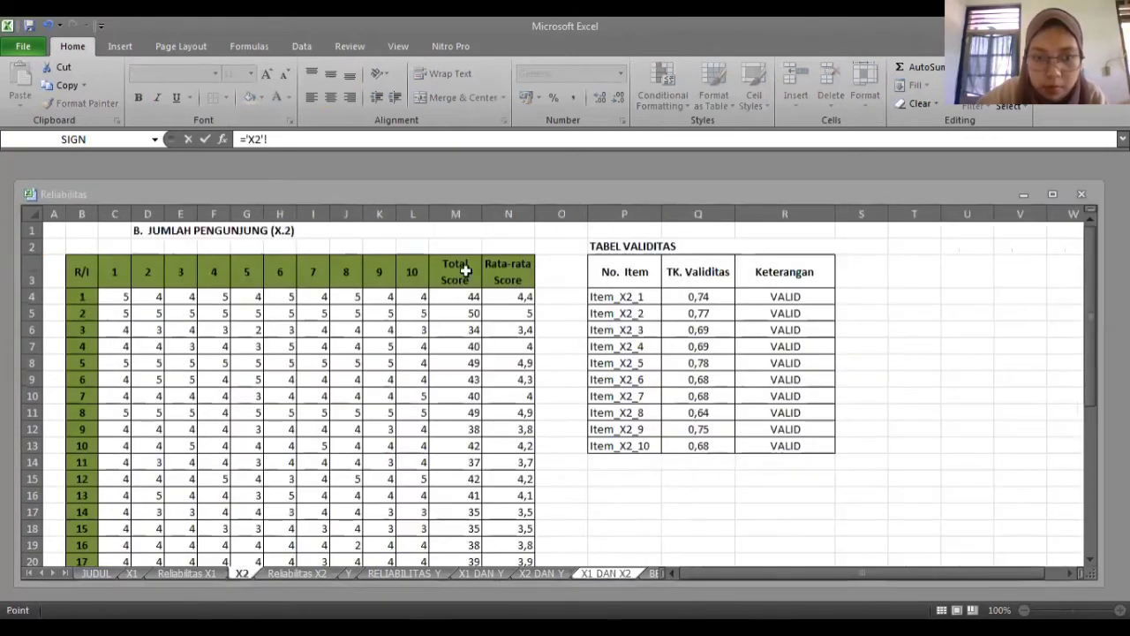
{"action": "left_click", "coordinate": [464, 299]}
{"action": "key", "text": "Return"}
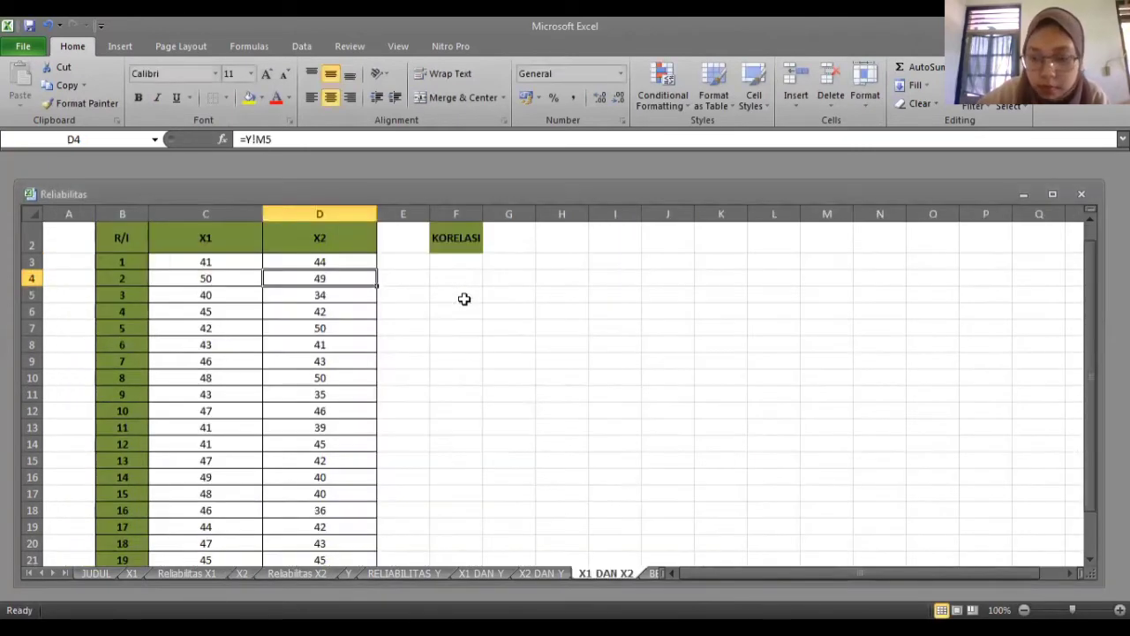
{"action": "left_click", "coordinate": [373, 269]}
{"action": "double_click", "coordinate": [376, 270]}
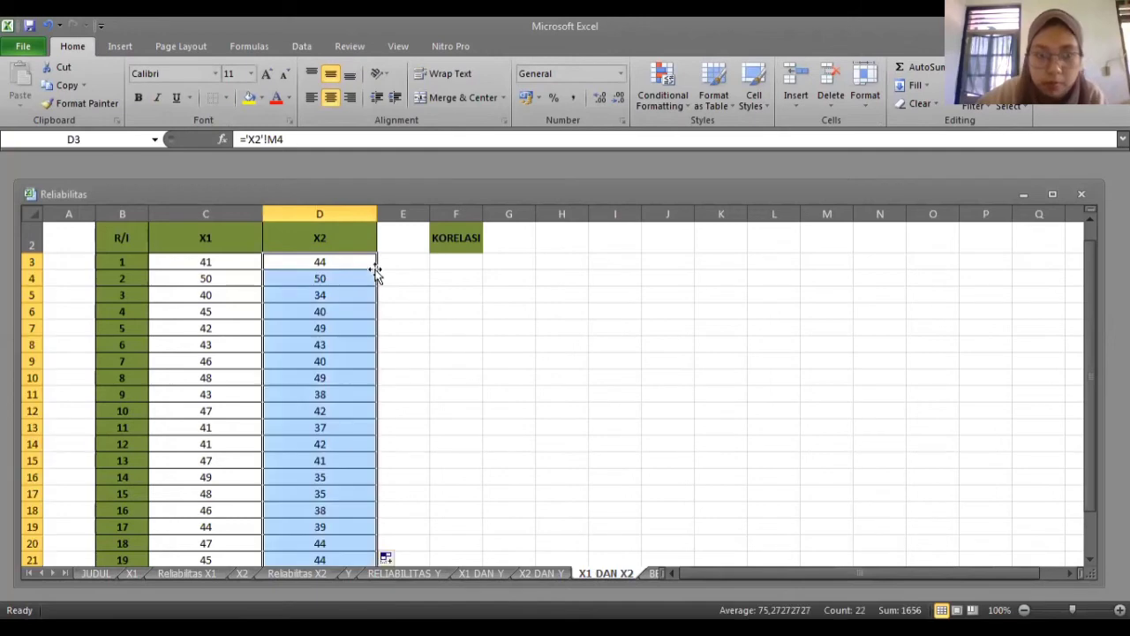
Run the Корреляция analysis on C2:D22 of sheet X1 DAN X2, with first-row labels and output starting at F3
{"action": "left_click", "coordinate": [458, 263]}
{"action": "key", "text": "Up"}
{"action": "key", "text": "Up"}
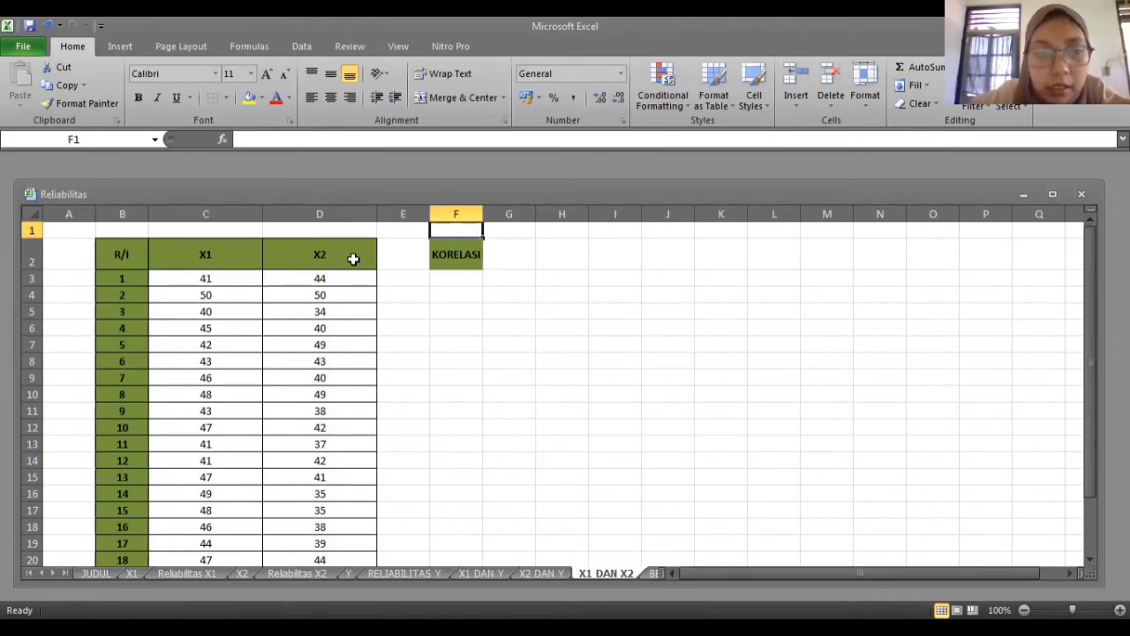
{"action": "left_click", "coordinate": [460, 281]}
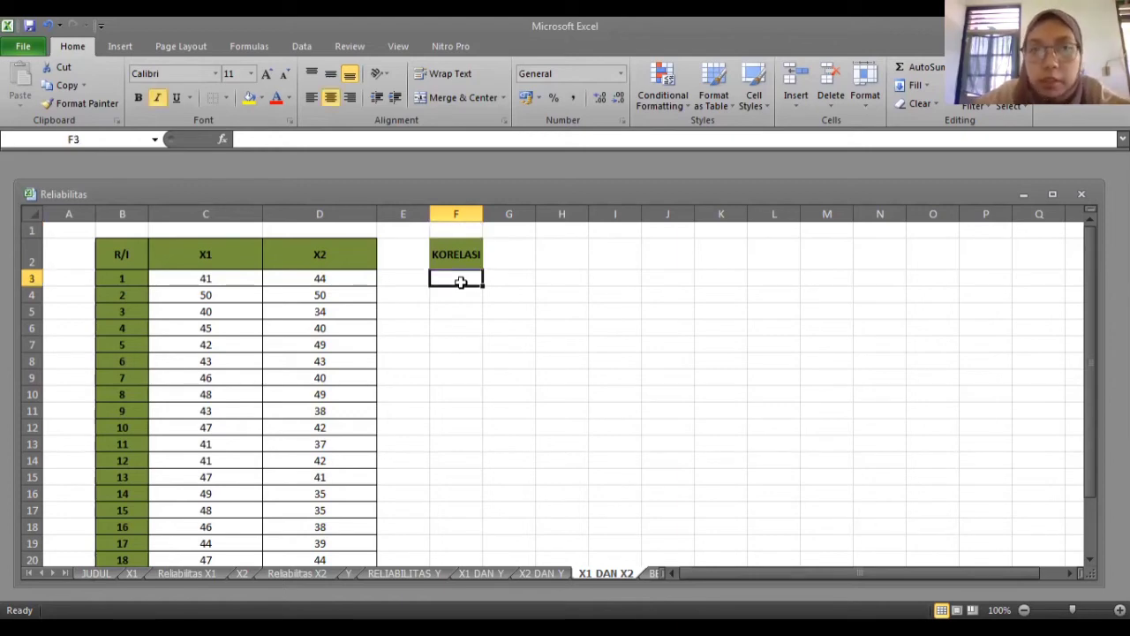
{"action": "left_click", "coordinate": [302, 47]}
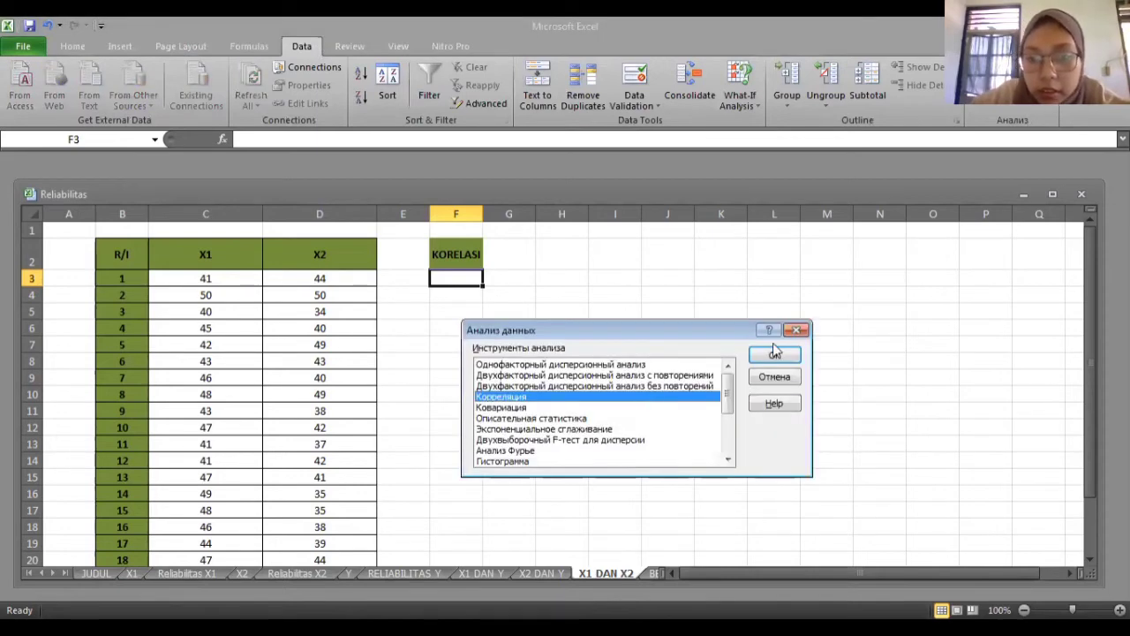
{"action": "key", "text": "Return"}
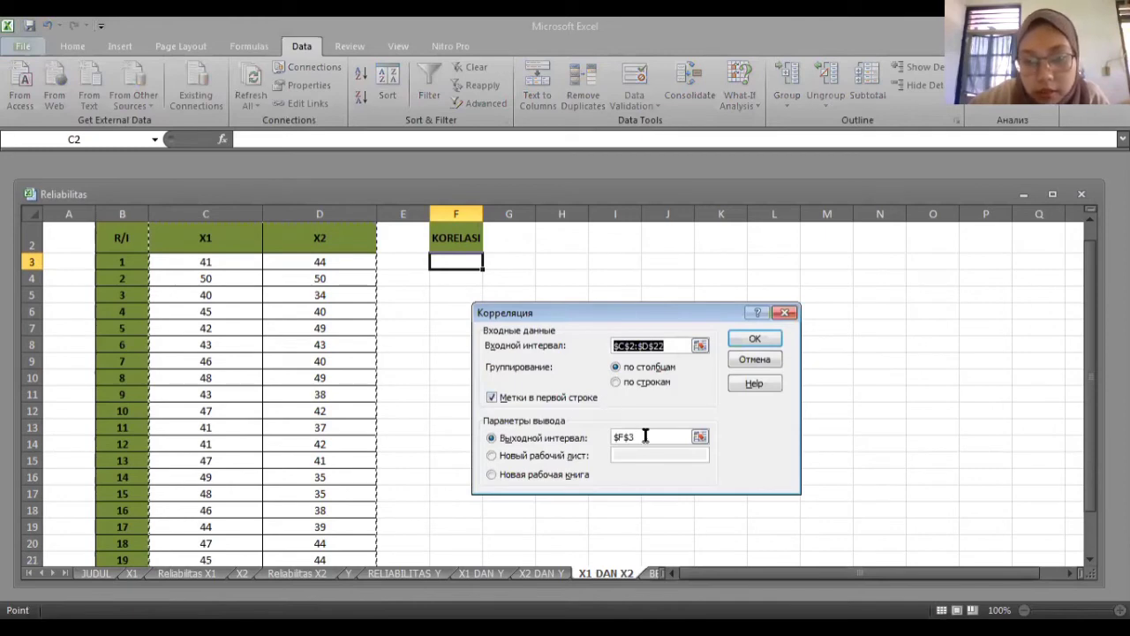
{"action": "left_click", "coordinate": [756, 340]}
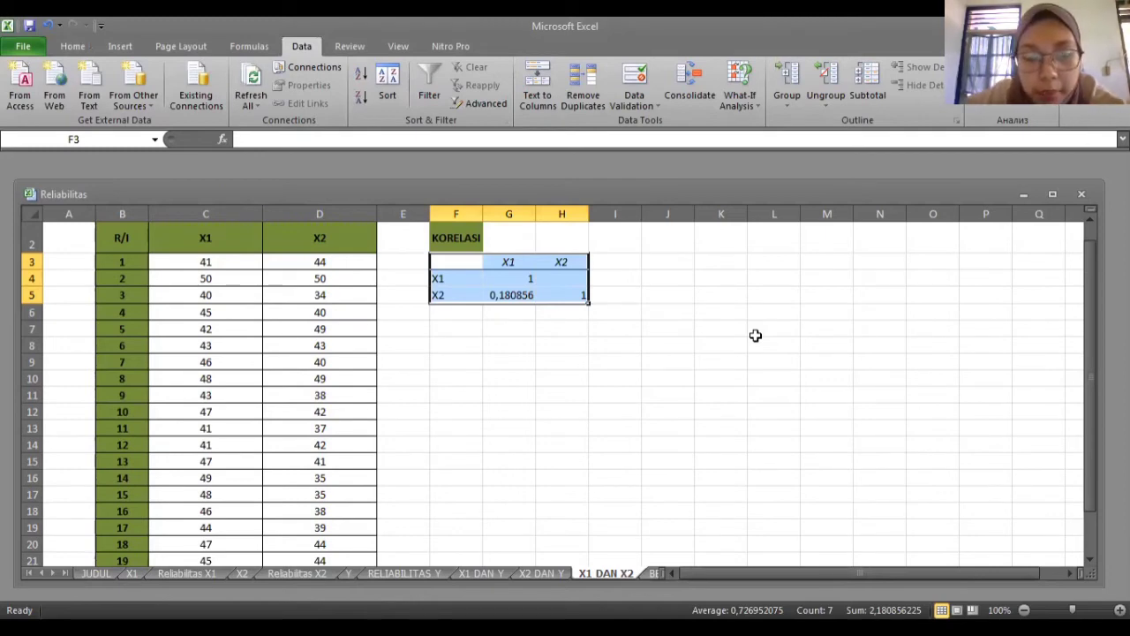
Enter the heading REGRESI in F8 and open the Регрессия analysis tool
{"action": "left_click", "coordinate": [452, 349]}
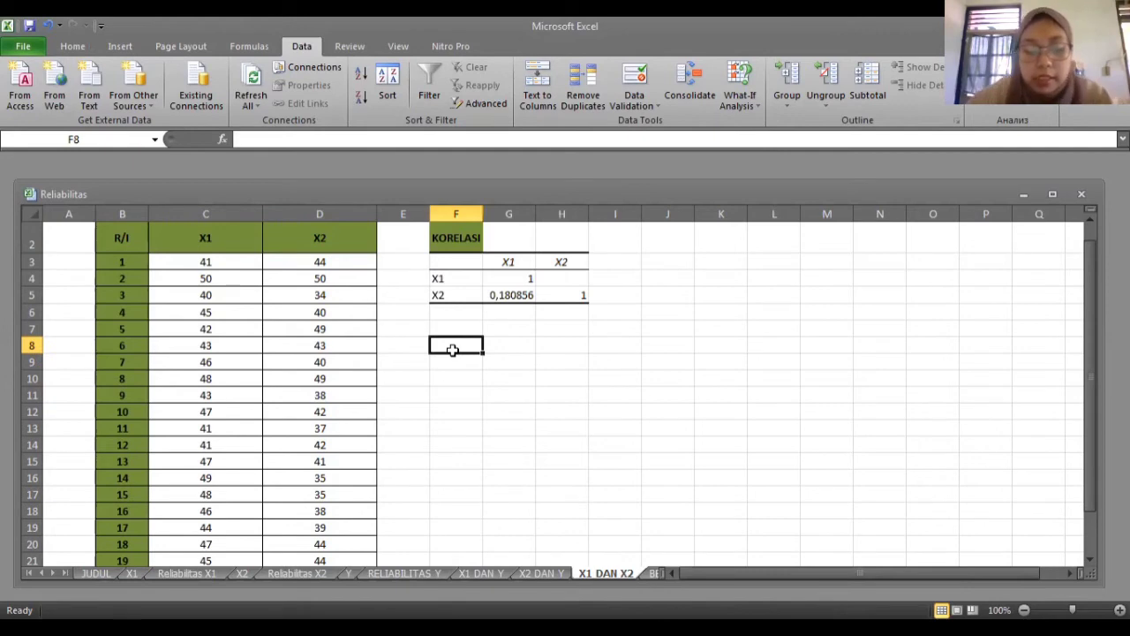
{"action": "type", "text": "REGRESI"}
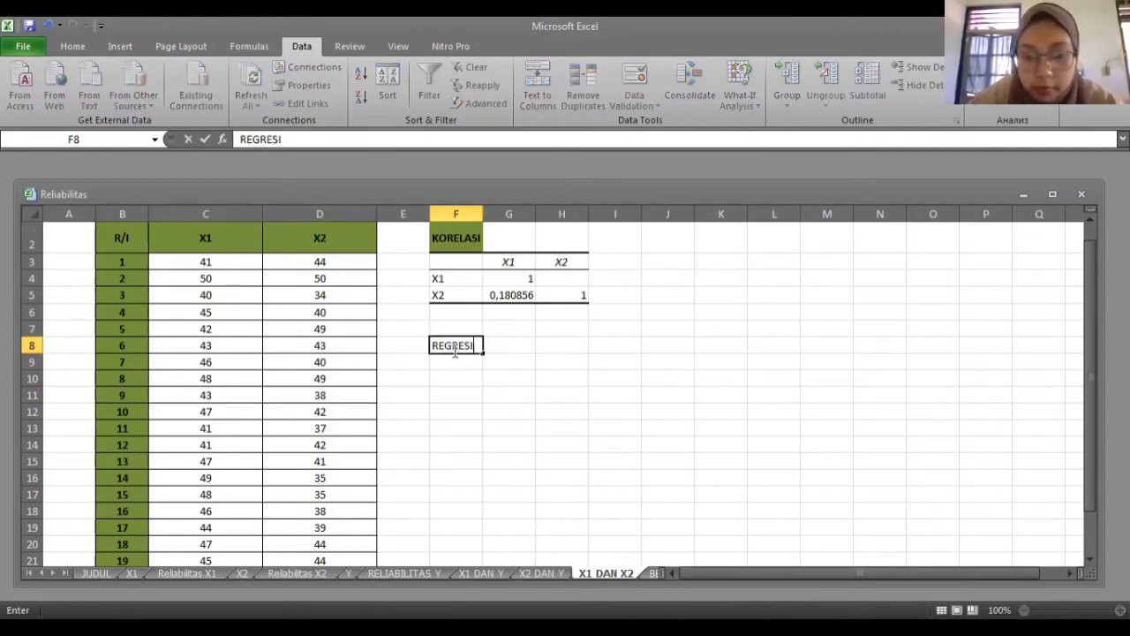
{"action": "key", "text": "Return"}
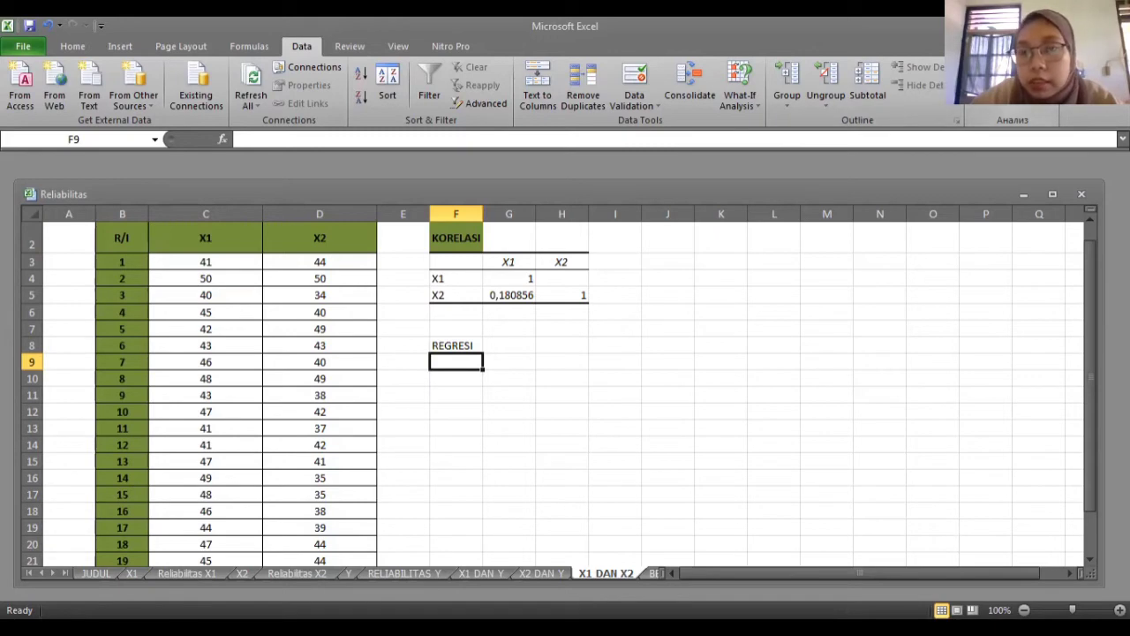
{"action": "left_click", "coordinate": [1013, 88]}
{"action": "left_click", "coordinate": [731, 451]}
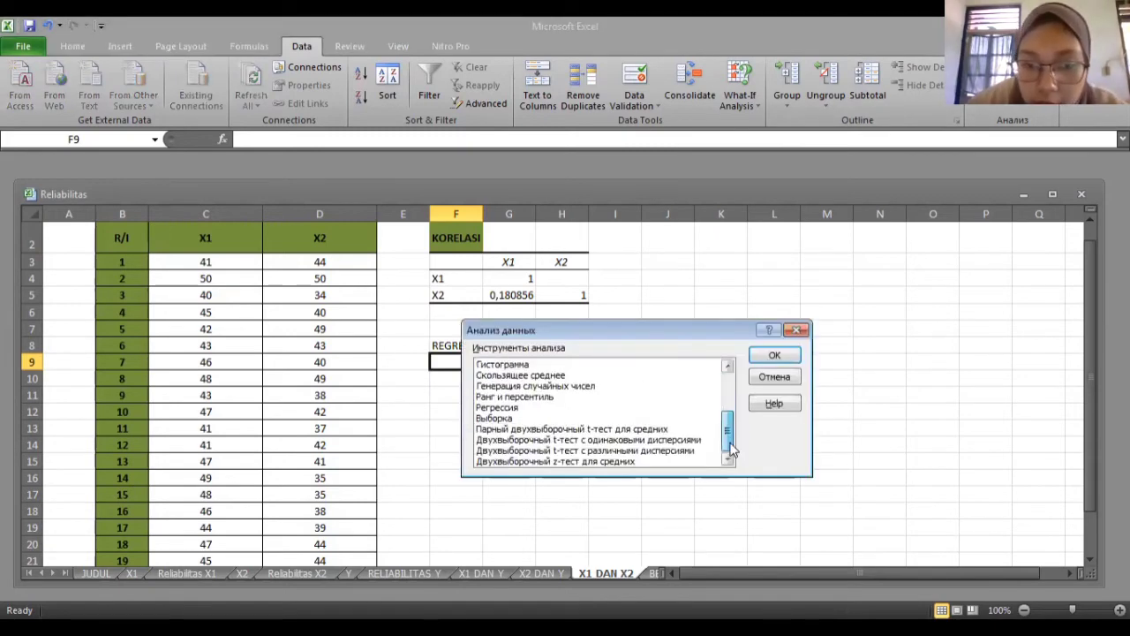
{"action": "left_click", "coordinate": [558, 408]}
{"action": "left_click", "coordinate": [755, 361]}
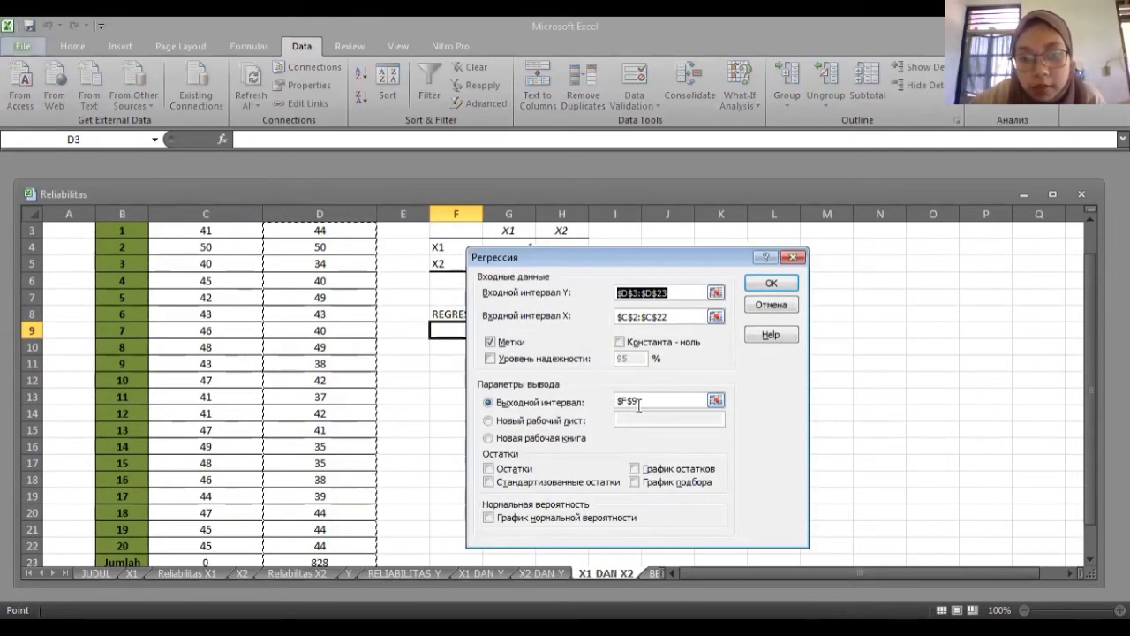
Run the regression with Y range D3:D23, X range C2:C22, labels on and output starting at F9
{"action": "left_click", "coordinate": [639, 404]}
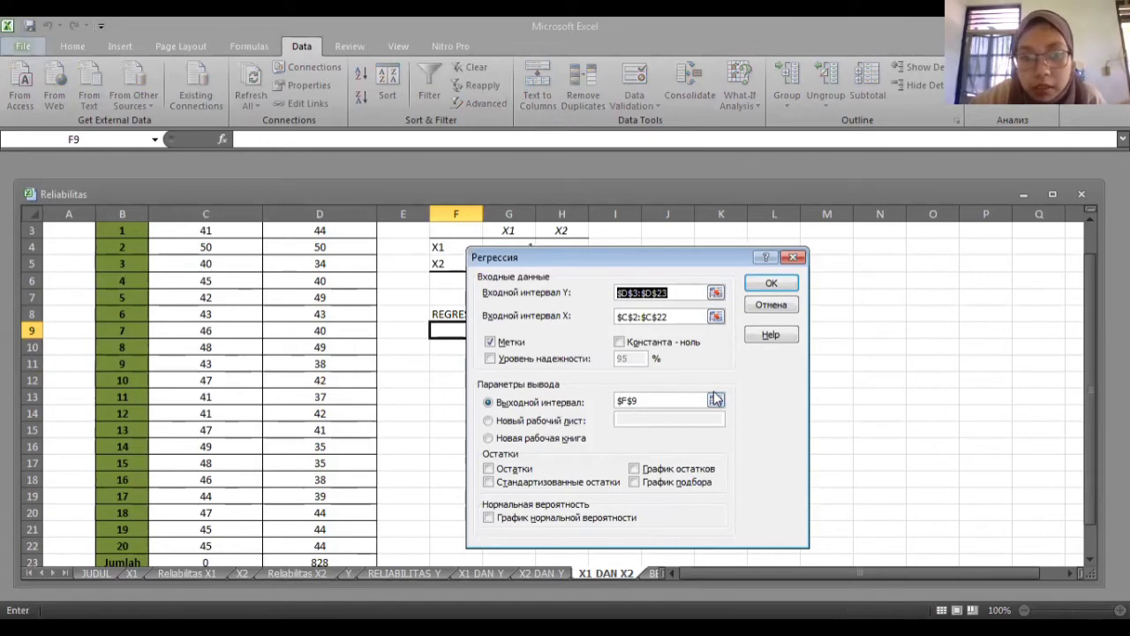
{"action": "left_click", "coordinate": [716, 402]}
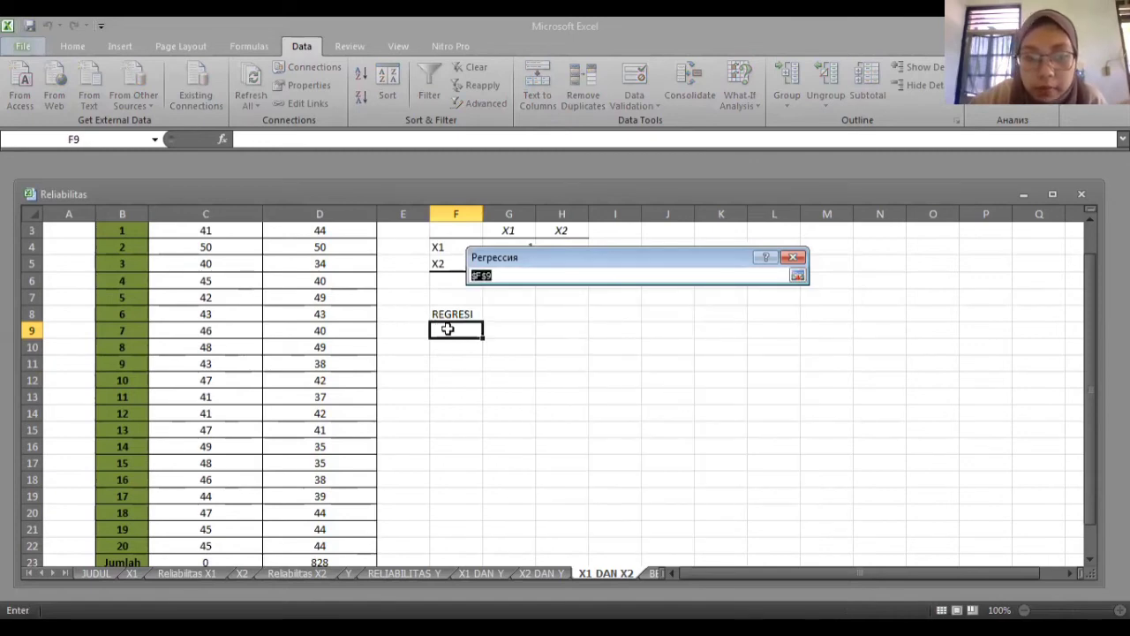
{"action": "left_click", "coordinate": [447, 330]}
{"action": "key", "text": "Return"}
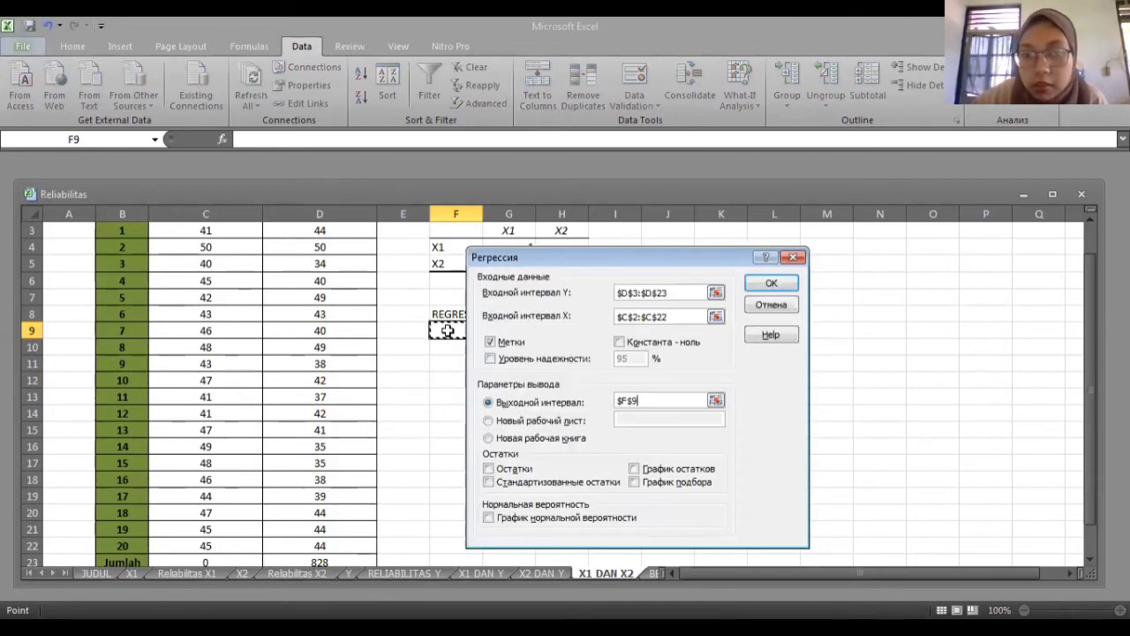
{"action": "left_click", "coordinate": [786, 286]}
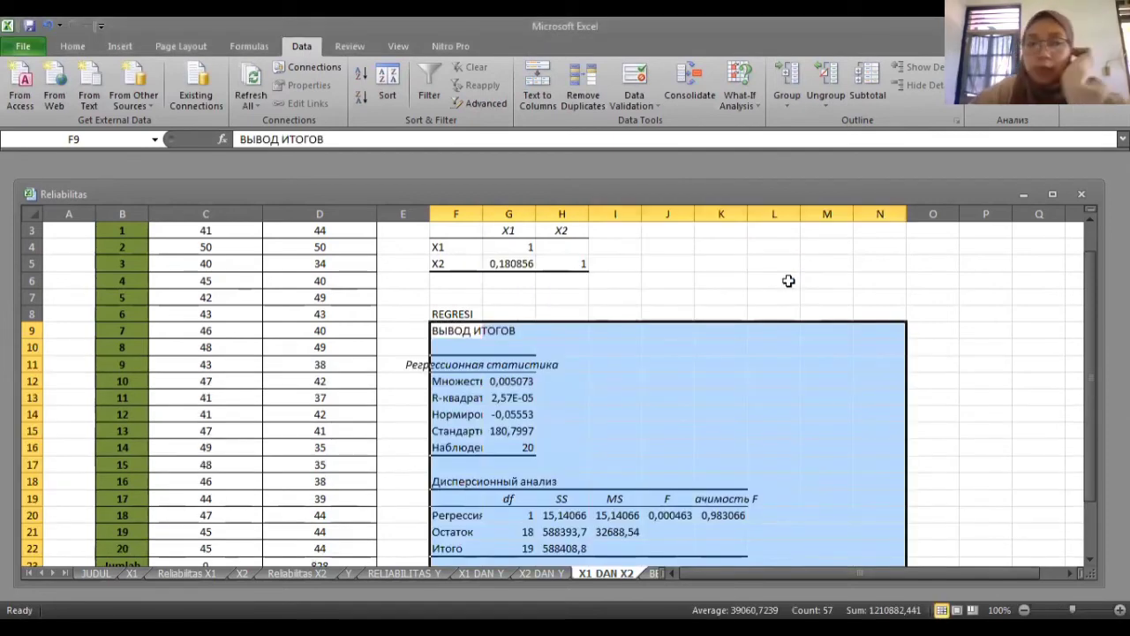
Switch to the exercise book PDF in Nitro Pro and read the X1–X2 regression interpretation through section 4, Menghitung Korelasi dan Regresi Berganda
{"action": "key", "text": "alt+Tab"}
{"action": "scroll", "coordinate": [950, 556], "scroll_direction": "down", "scroll_amount": 1}
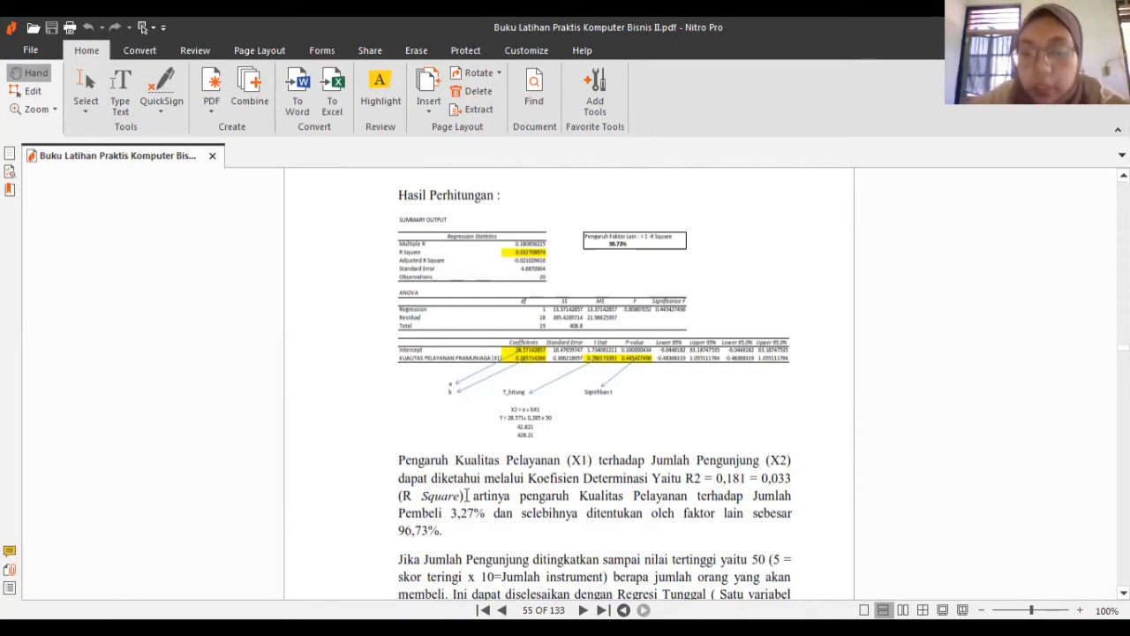
{"action": "scroll", "coordinate": [468, 496], "scroll_direction": "down", "scroll_amount": 2}
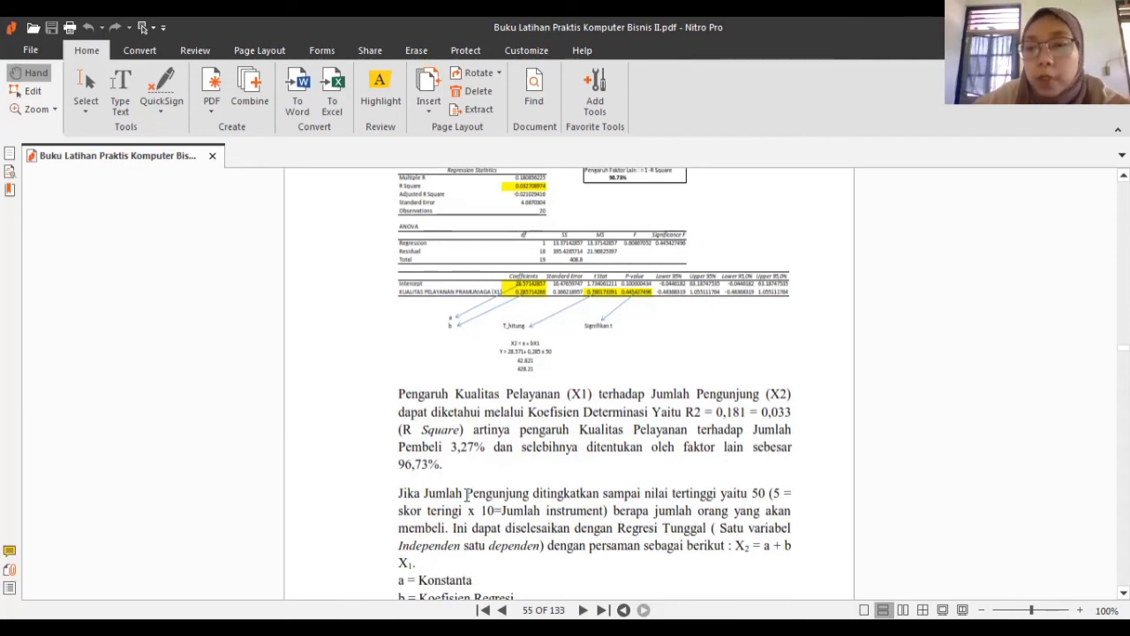
{"action": "scroll", "coordinate": [466, 495], "scroll_direction": "down", "scroll_amount": 1}
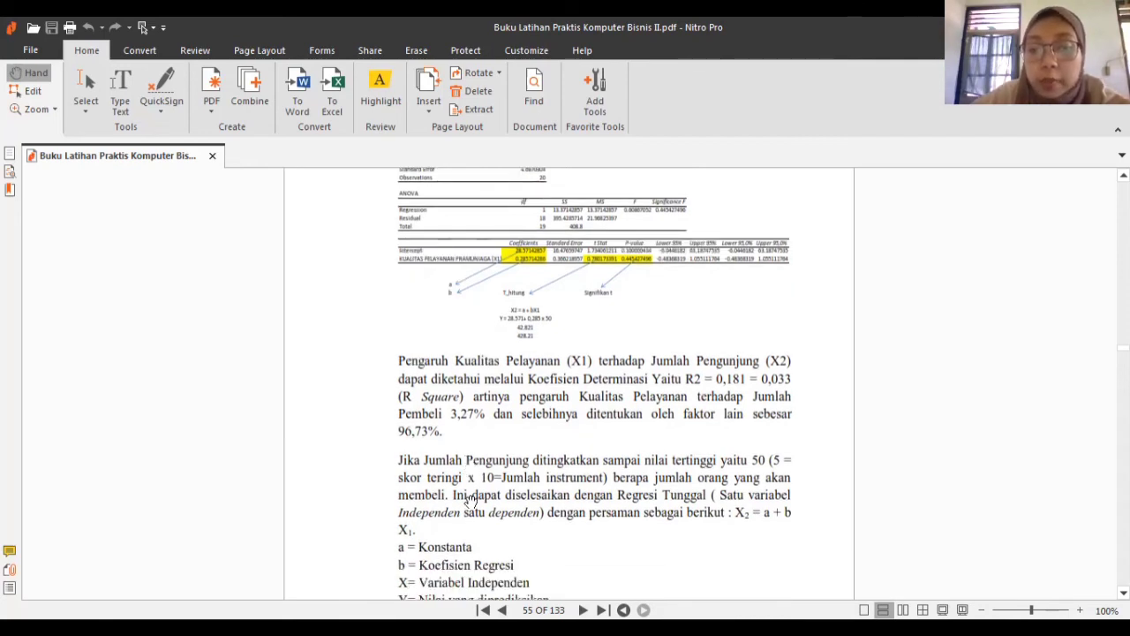
{"action": "scroll", "coordinate": [471, 500], "scroll_direction": "down", "scroll_amount": 3}
{"action": "scroll", "coordinate": [468, 499], "scroll_direction": "down", "scroll_amount": 5}
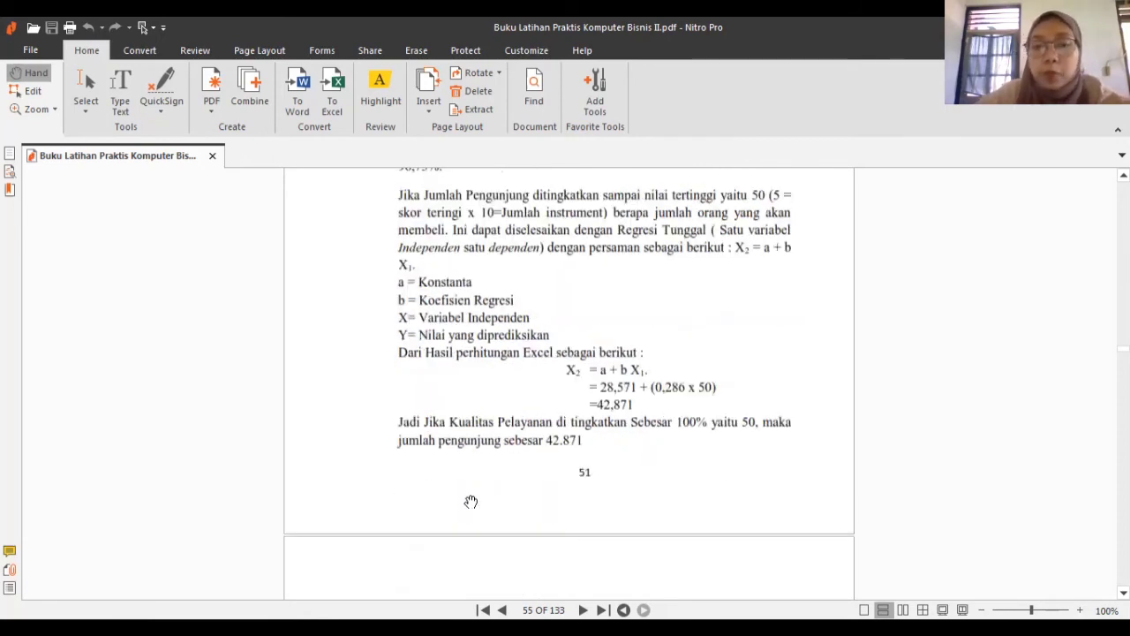
{"action": "scroll", "coordinate": [469, 500], "scroll_direction": "down", "scroll_amount": 8}
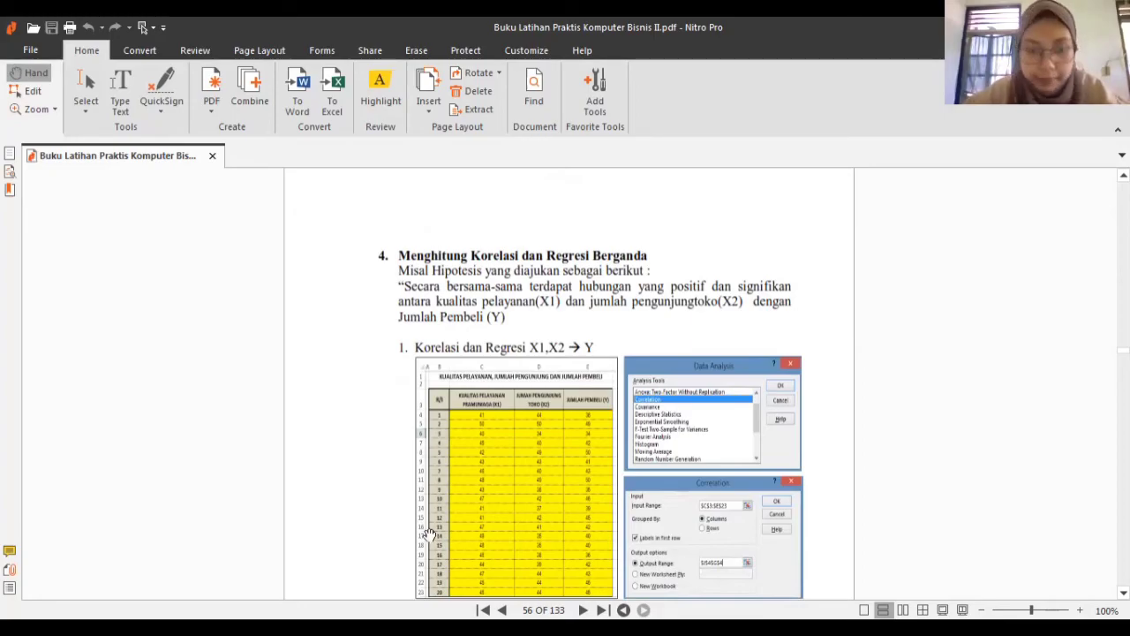
Switch to Excel and look over the X1, X2 and Y data table on the BERGANDA sheet, down to the Jumlah and Rata-rata rows
{"action": "key", "text": "alt+Tab"}
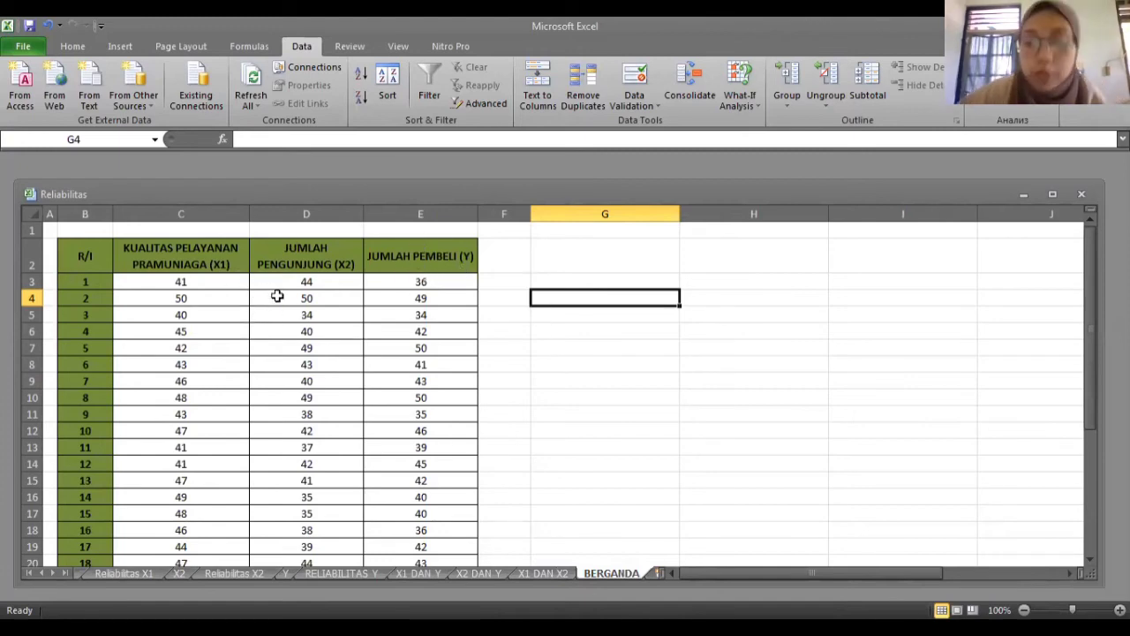
{"action": "key", "text": "Down"}
{"action": "key", "text": "Down"}
{"action": "key", "text": "Down"}
{"action": "key", "text": "Down"}
{"action": "key", "text": "Down"}
{"action": "key", "text": "Down"}
{"action": "key", "text": "Down"}
{"action": "key", "text": "Down"}
{"action": "key", "text": "Down"}
{"action": "key", "text": "Down"}
{"action": "key", "text": "Down"}
{"action": "key", "text": "Down"}
{"action": "key", "text": "Down"}
{"action": "key", "text": "Down"}
{"action": "key", "text": "Down"}
{"action": "key", "text": "Down"}
{"action": "key", "text": "Down"}
{"action": "key", "text": "Down"}
{"action": "key", "text": "Down"}
{"action": "key", "text": "Down"}
{"action": "key", "text": "Down"}
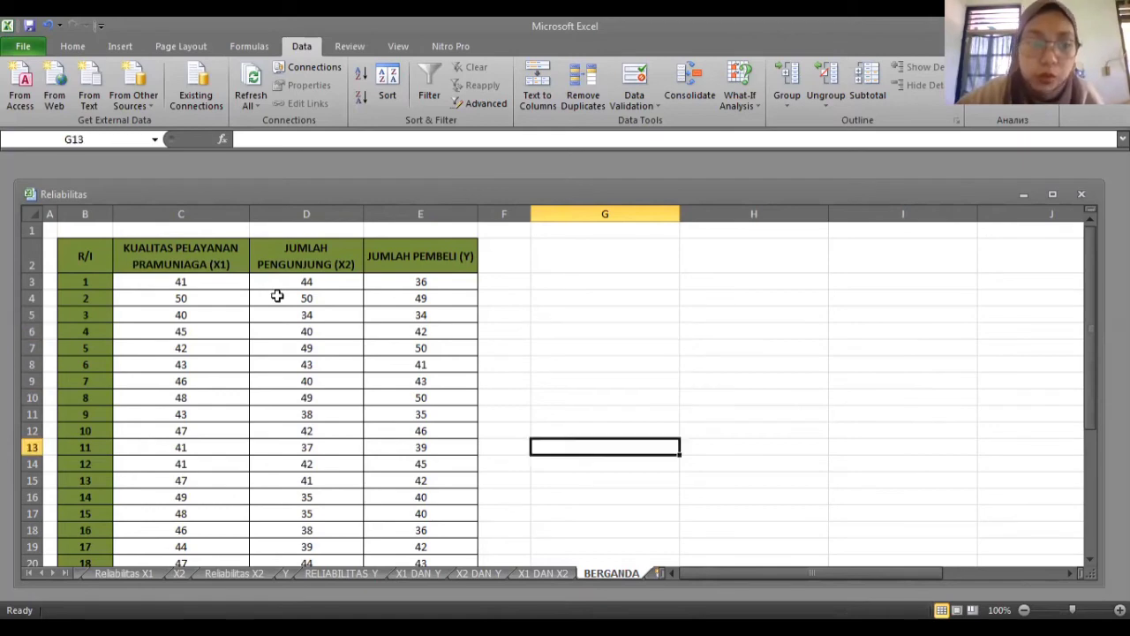
{"action": "key", "text": "Up"}
{"action": "key", "text": "Up"}
{"action": "key", "text": "Up"}
{"action": "key", "text": "Up"}
{"action": "key", "text": "Up"}
{"action": "key", "text": "Up"}
{"action": "key", "text": "Up"}
{"action": "key", "text": "Up"}
{"action": "key", "text": "Up"}
{"action": "key", "text": "Up"}
{"action": "key", "text": "Up"}
{"action": "key", "text": "Up"}
{"action": "key", "text": "Up"}
{"action": "key", "text": "Up"}
{"action": "key", "text": "Up"}
{"action": "key", "text": "Up"}
{"action": "key", "text": "Up"}
{"action": "key", "text": "Up"}
{"action": "key", "text": "Up"}
{"action": "key", "text": "Up"}
{"action": "key", "text": "Up"}
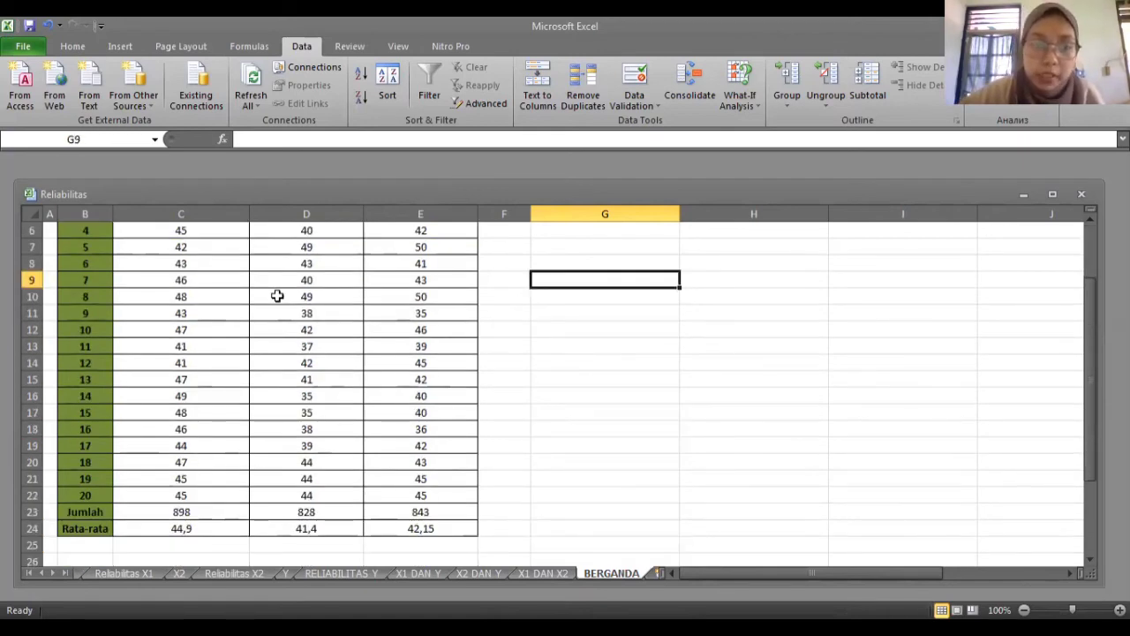
Enter the heading KORELASI in cell G2 of the BERGANDA sheet
{"action": "left_click", "coordinate": [592, 257]}
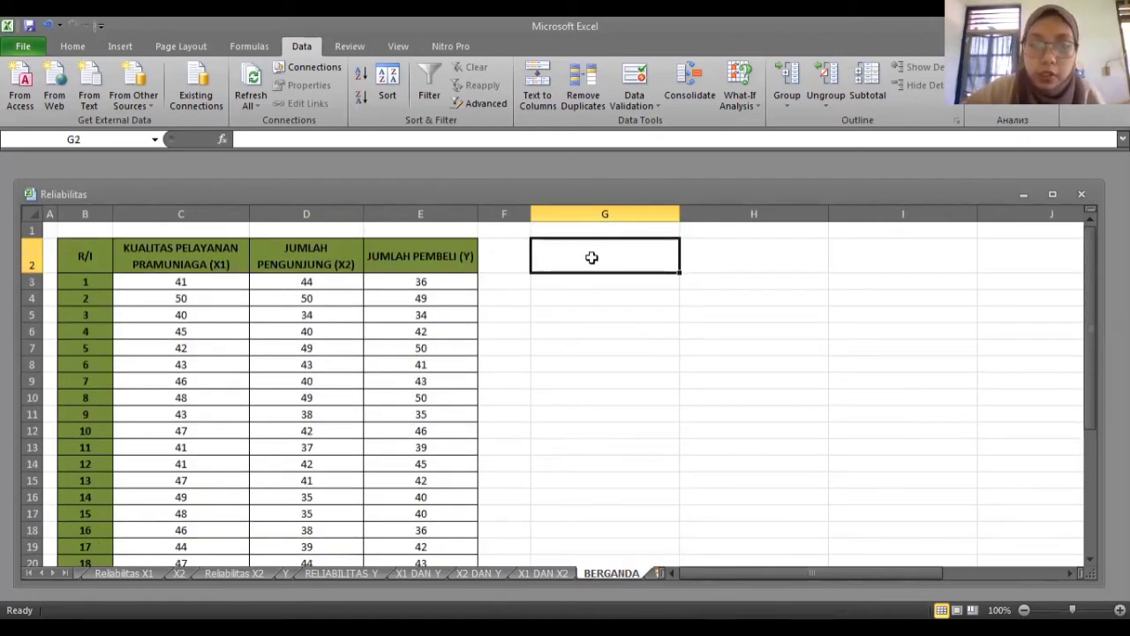
{"action": "type", "text": "KORELA"}
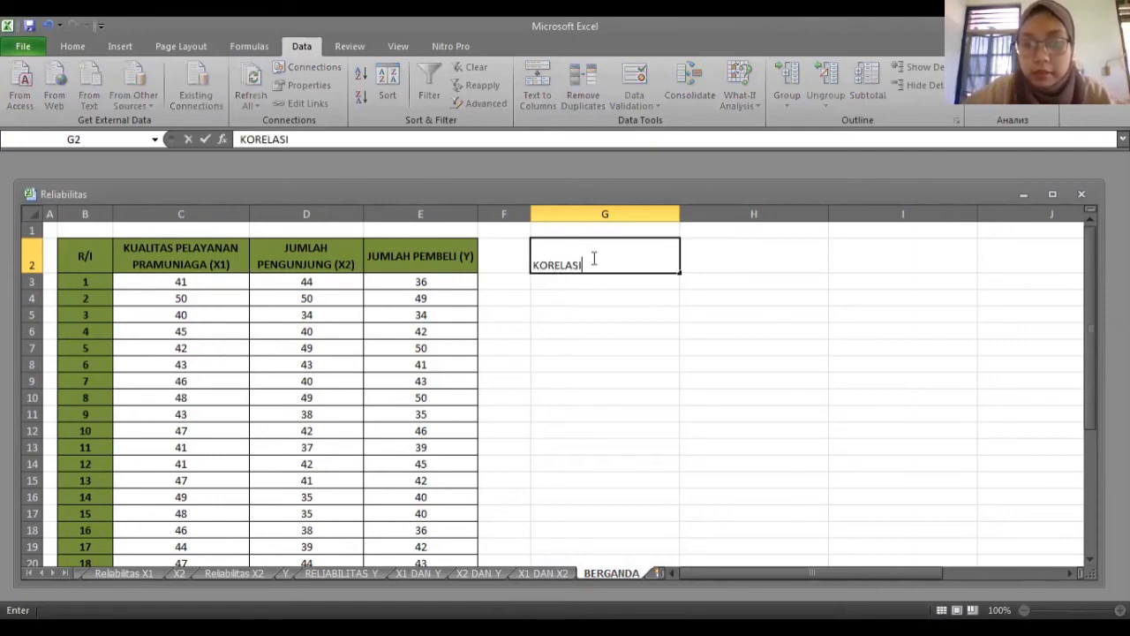
{"action": "type", "text": "SI"}
{"action": "key", "text": "Return"}
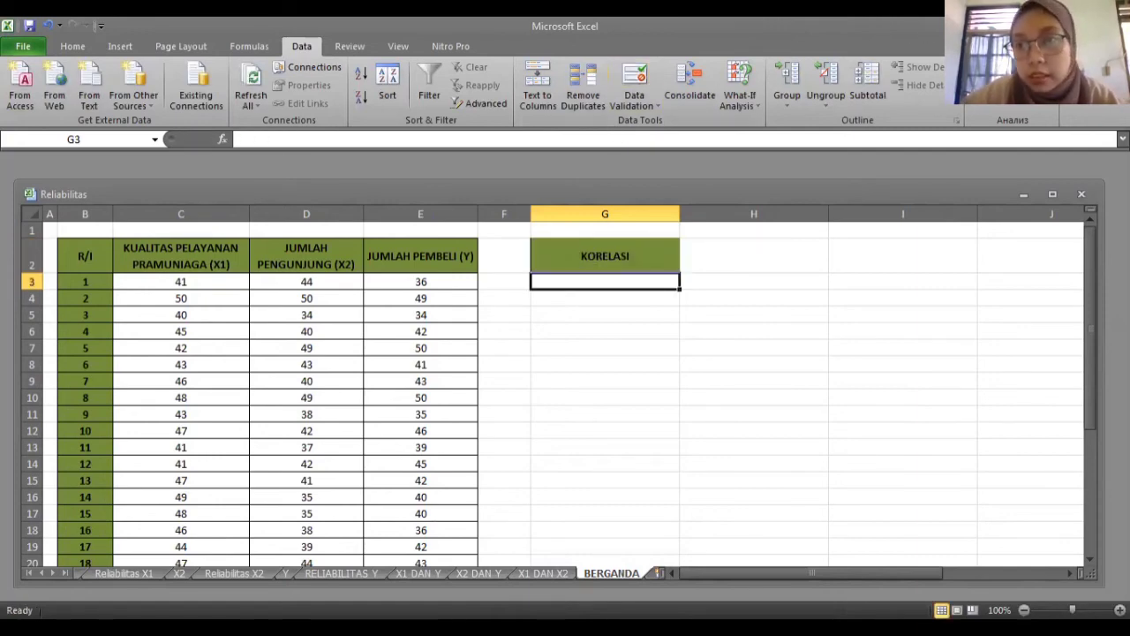
Open the Корреляция analysis tool and set its input range to C2:E22, covering X1, X2 and Y with their headers
{"action": "left_click", "coordinate": [1013, 88]}
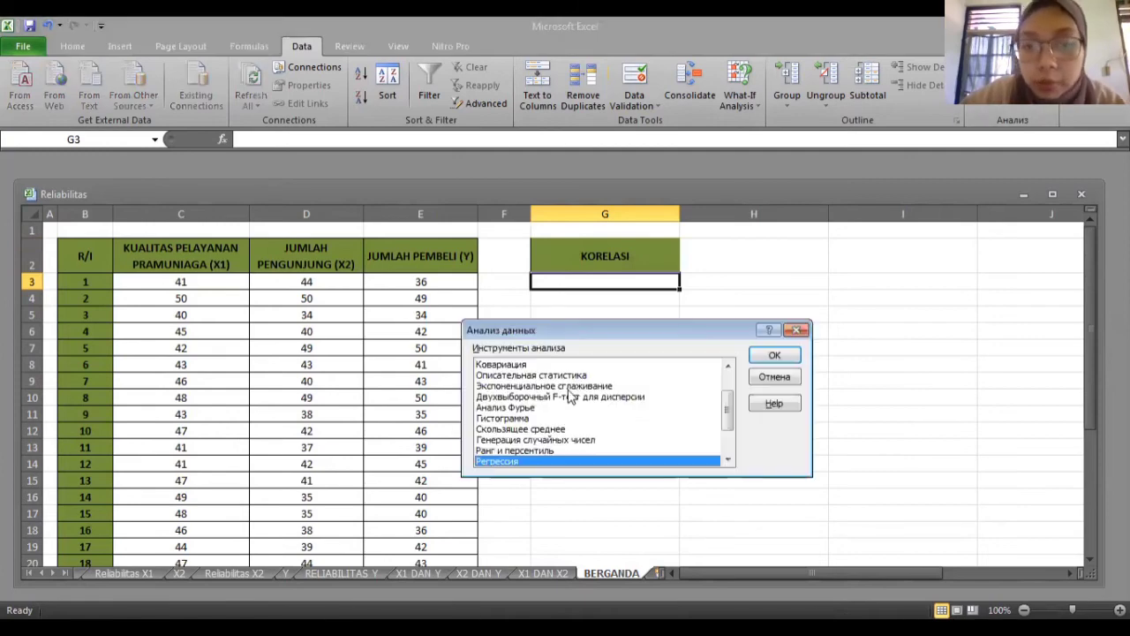
{"action": "right_click", "coordinate": [731, 382]}
{"action": "left_click", "coordinate": [760, 406]}
{"action": "left_click", "coordinate": [590, 398]}
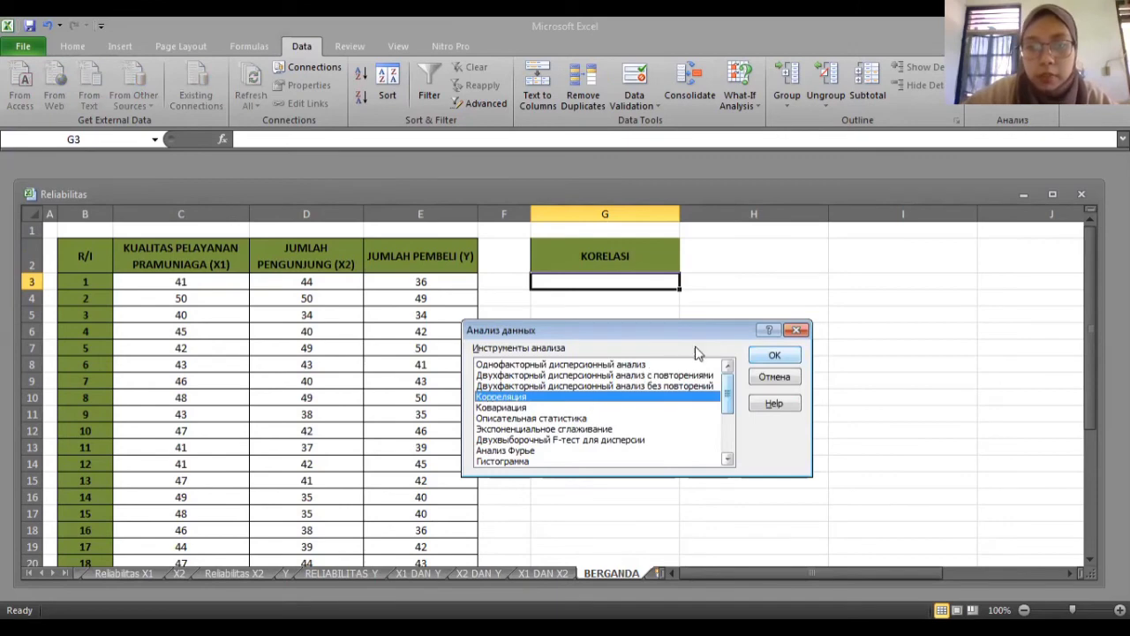
{"action": "left_click", "coordinate": [774, 354]}
{"action": "left_click", "coordinate": [168, 273]}
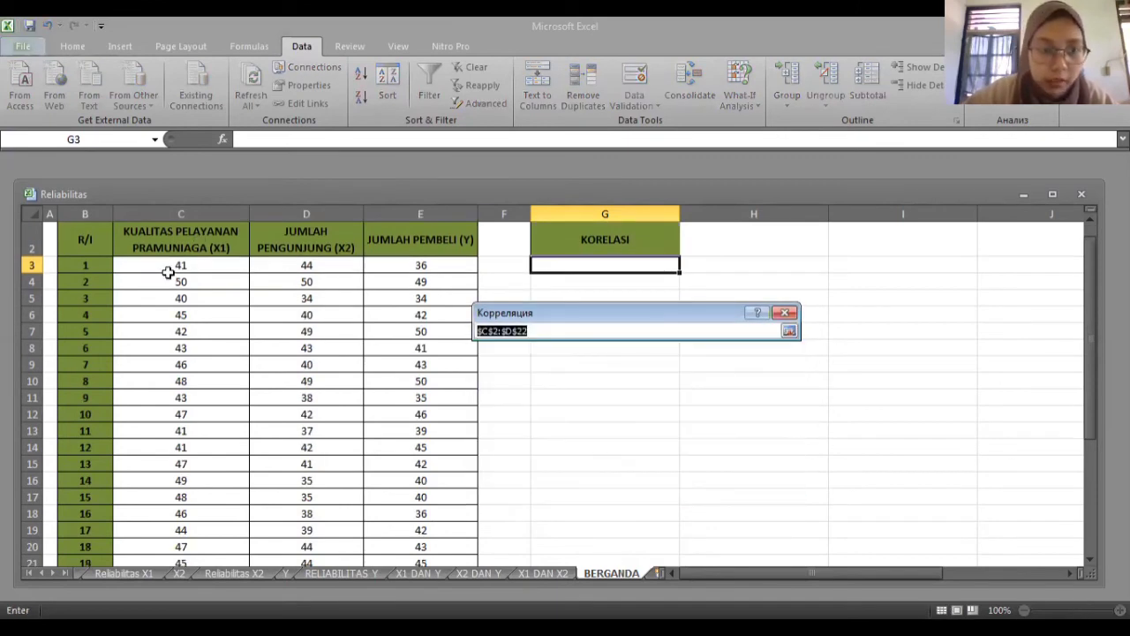
{"action": "left_click_drag", "start_coordinate": [166, 233], "coordinate": [433, 493]}
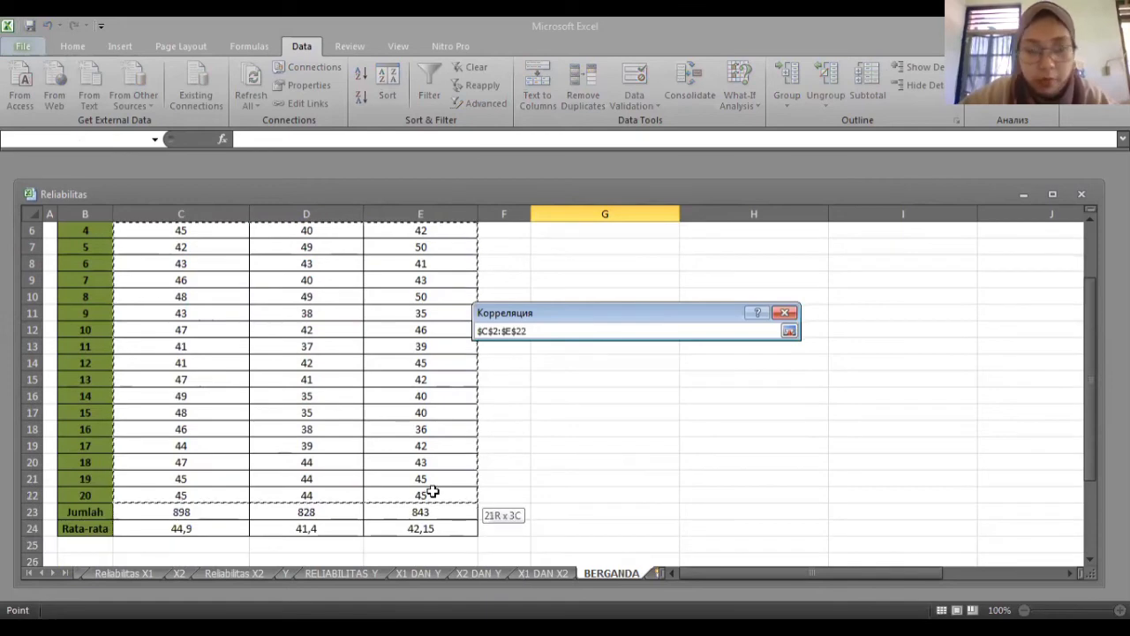
{"action": "key", "text": "Return"}
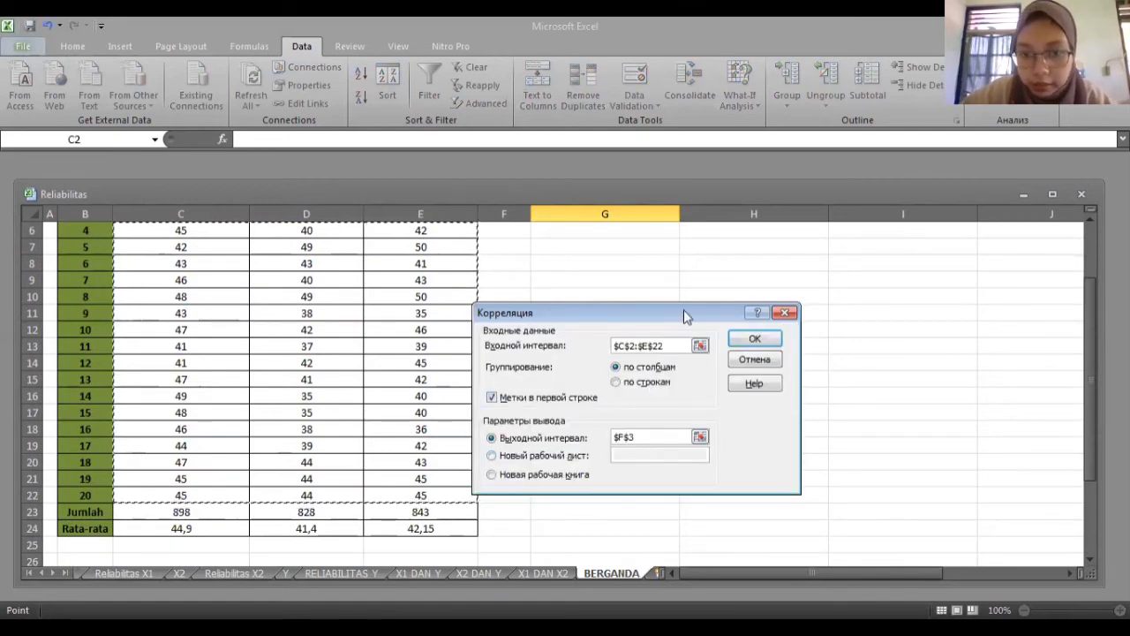
Set the correlation output range to G3 and run the analysis
{"action": "left_click", "coordinate": [700, 437]}
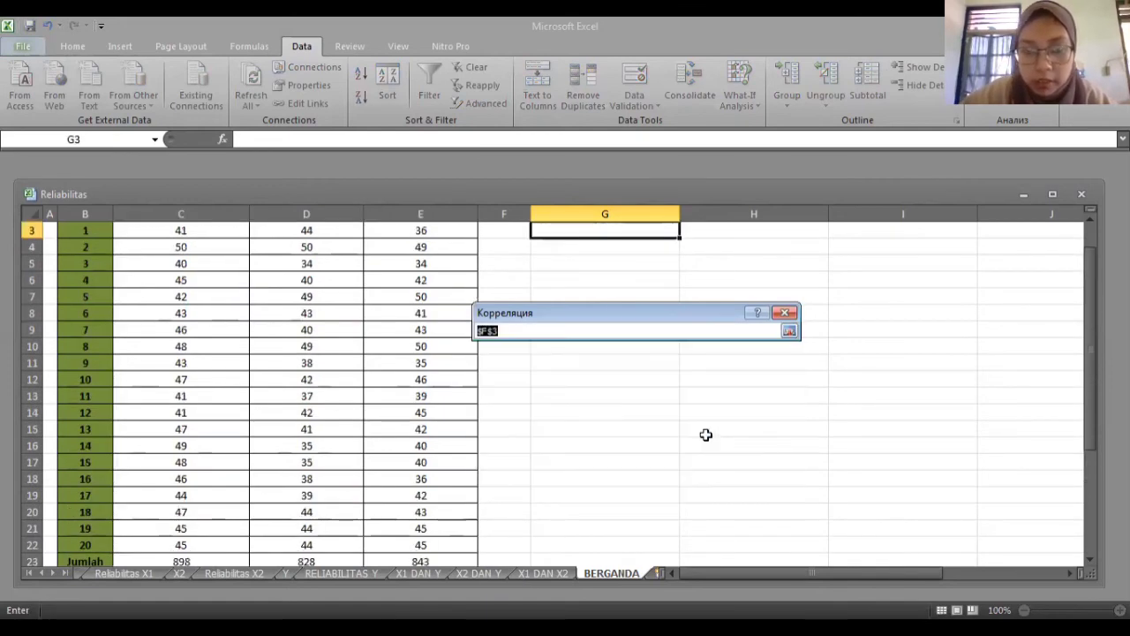
{"action": "key", "text": "BackSpace"}
{"action": "key", "text": "Up"}
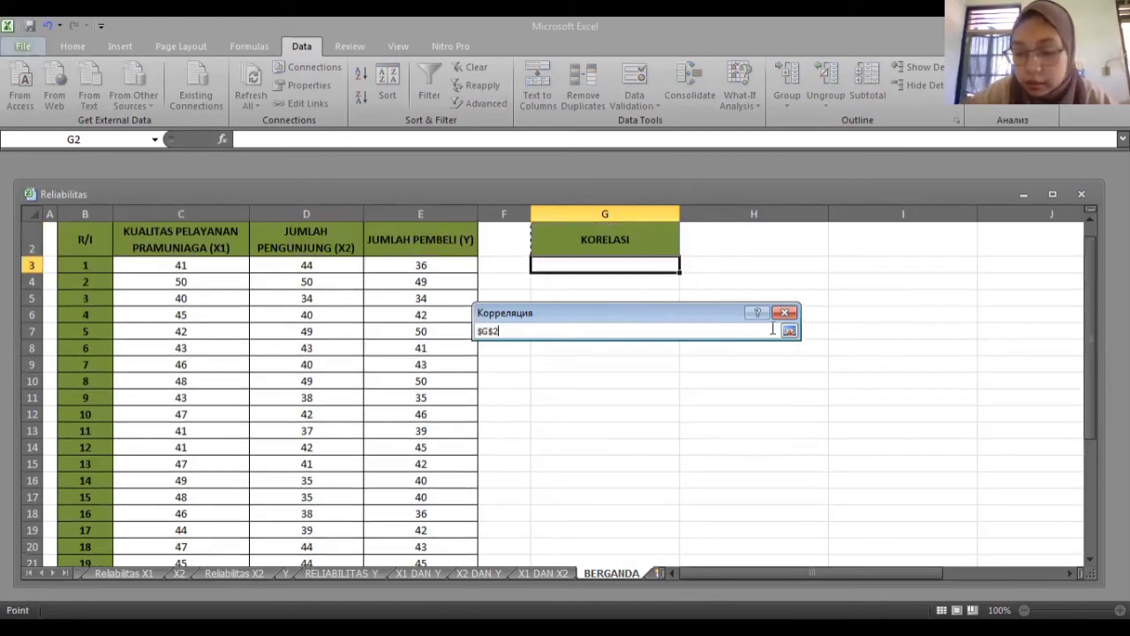
{"action": "left_click", "coordinate": [640, 266]}
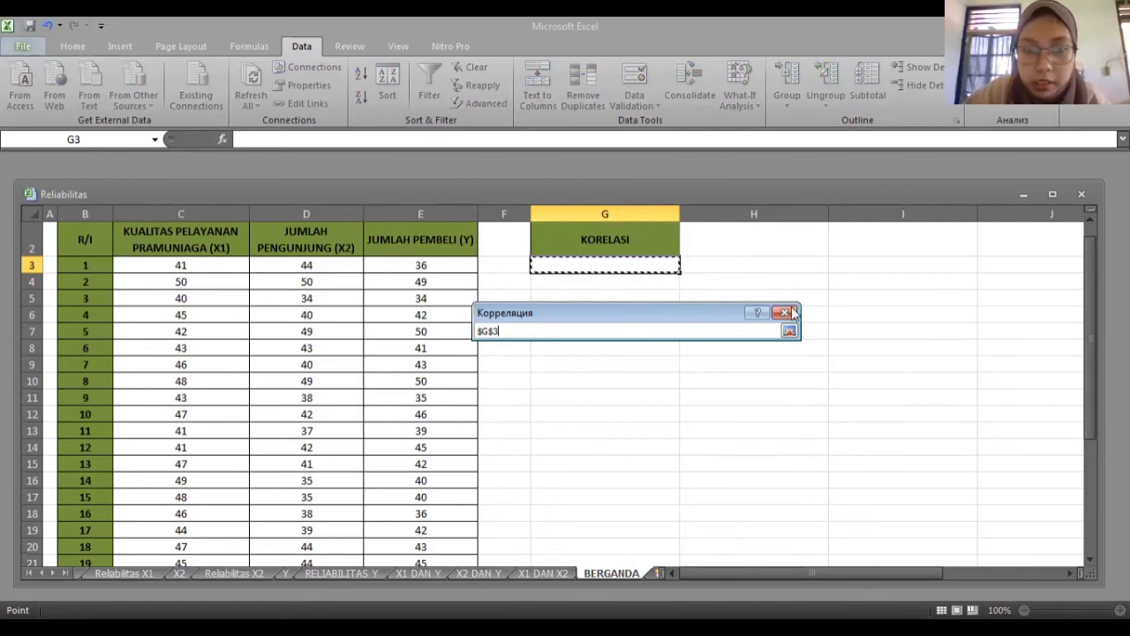
{"action": "left_click", "coordinate": [789, 332]}
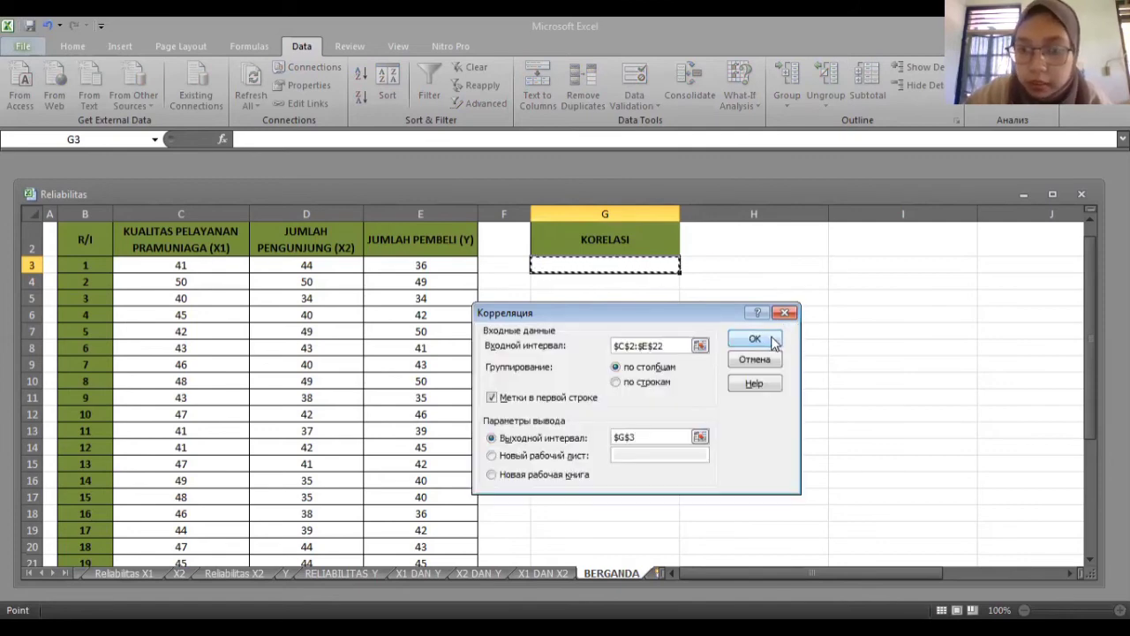
{"action": "left_click", "coordinate": [756, 340]}
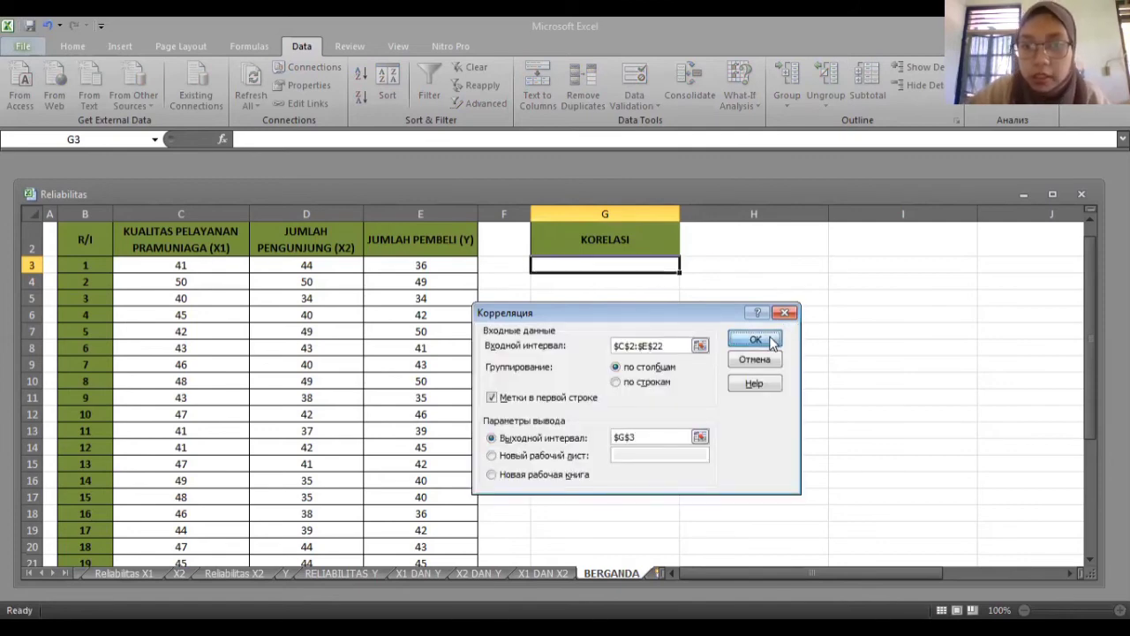
Enter the heading REGRESI in cell G8, below the correlation table
{"action": "left_click", "coordinate": [386, 349]}
{"action": "double_click", "coordinate": [386, 349]}
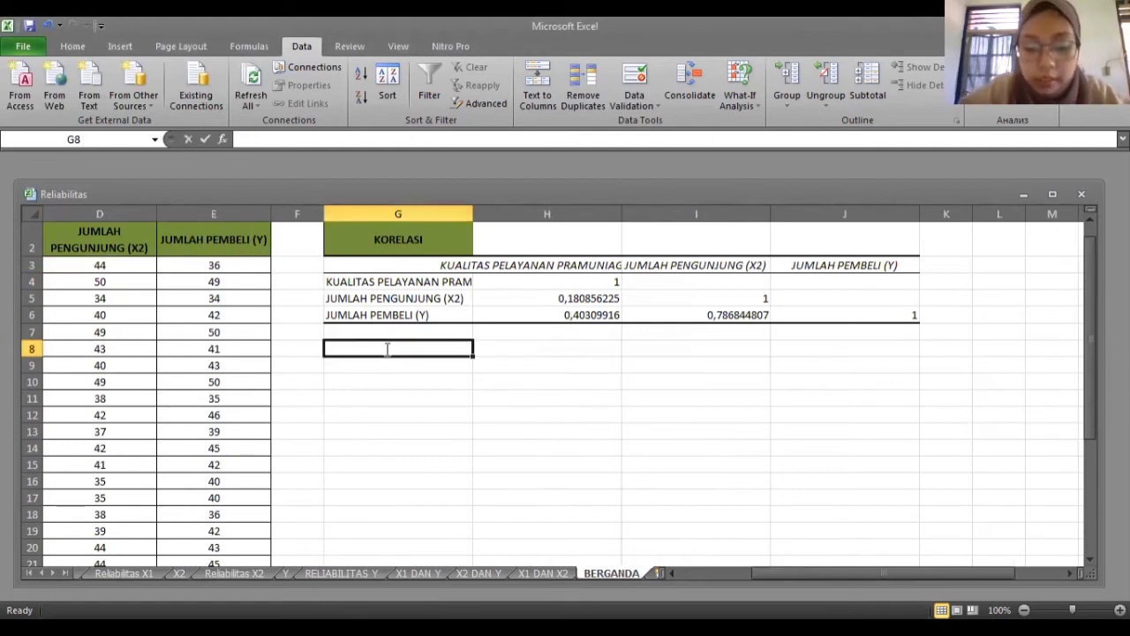
{"action": "type", "text": "REGRE"}
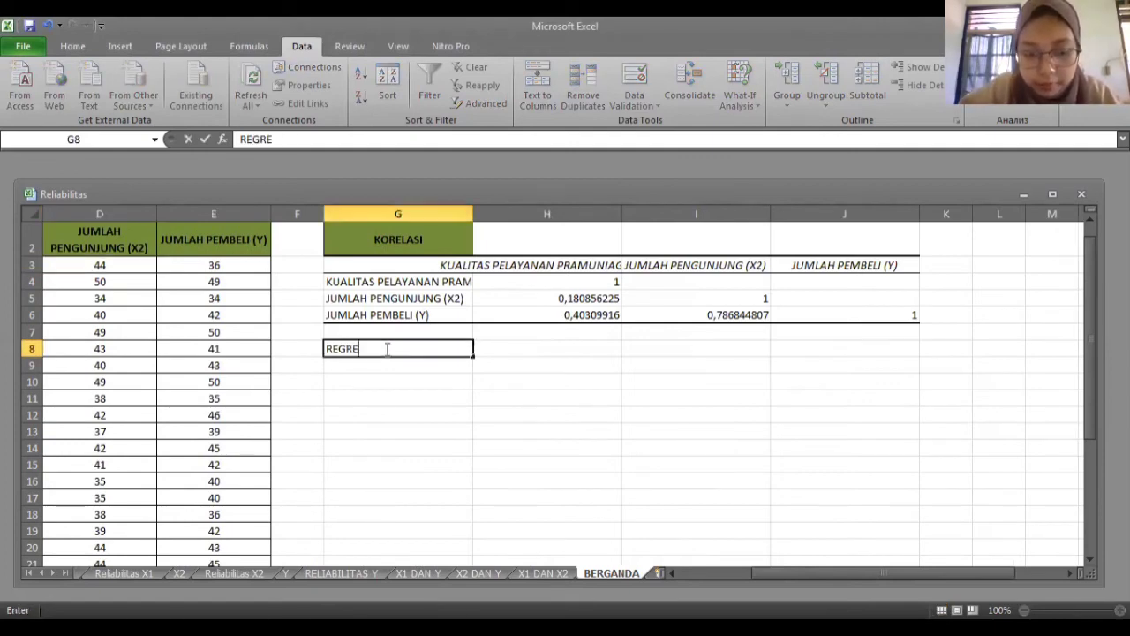
{"action": "type", "text": "SI"}
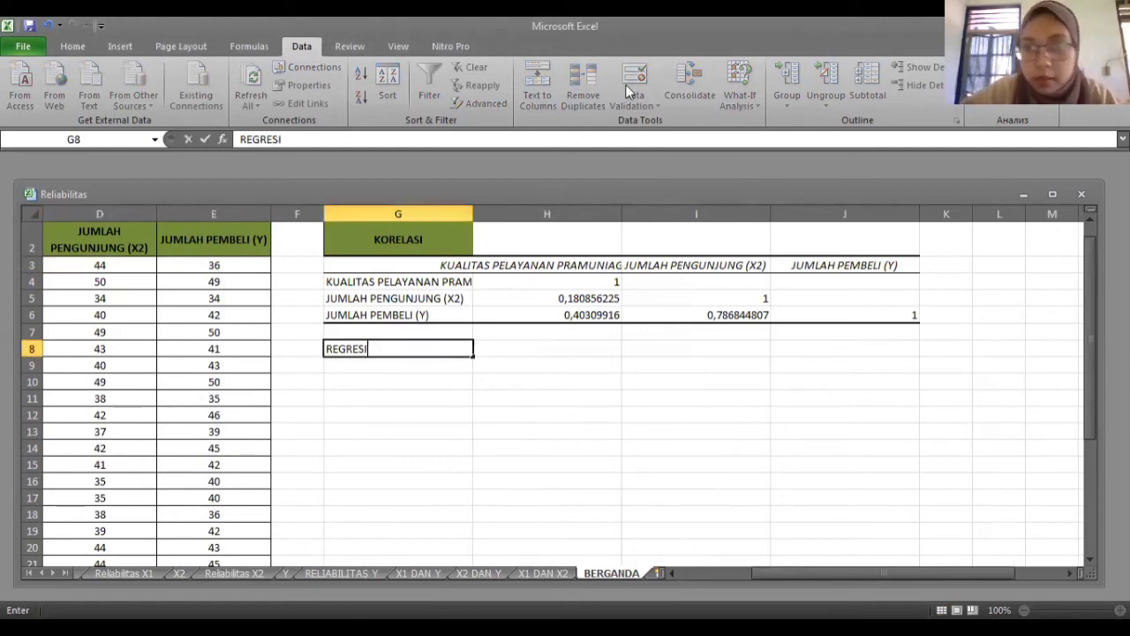
{"action": "key", "text": "Return"}
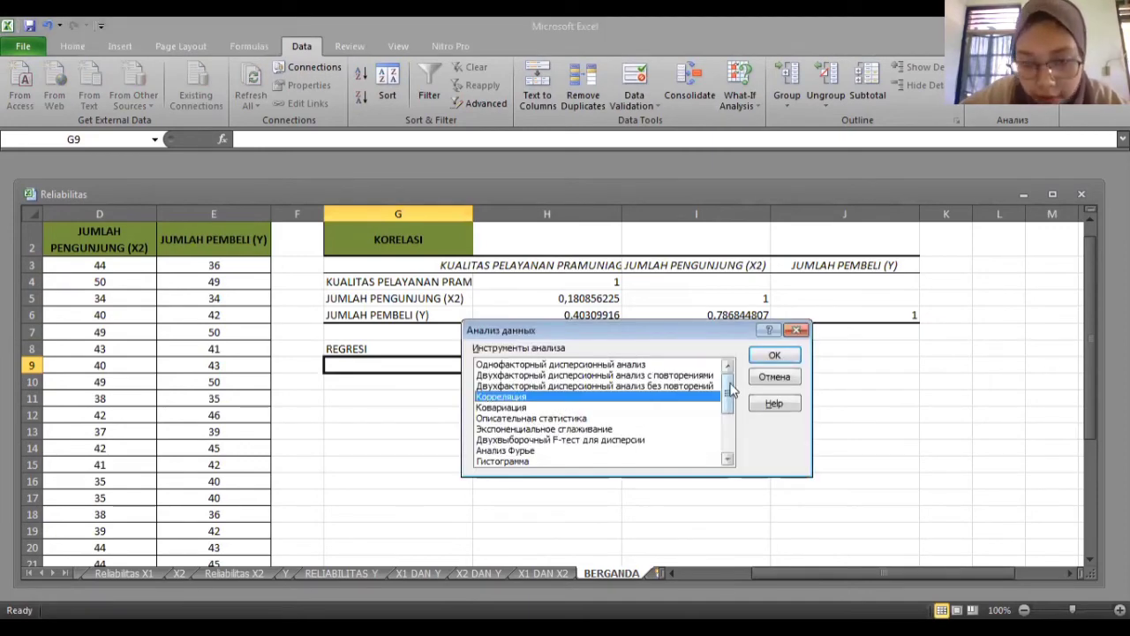
Open the Регрессия analysis tool and set the Y input range to E2:E22, the JUMLAH PEMBELI column with its header
{"action": "left_click_drag", "start_coordinate": [730, 390], "coordinate": [729, 449]}
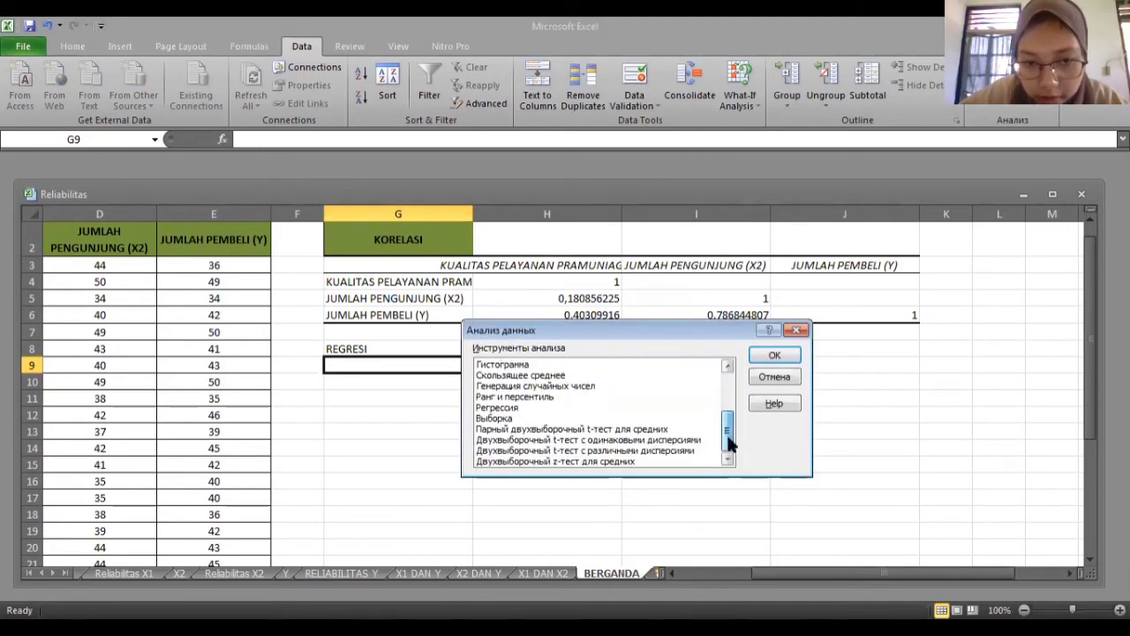
{"action": "left_click", "coordinate": [530, 409]}
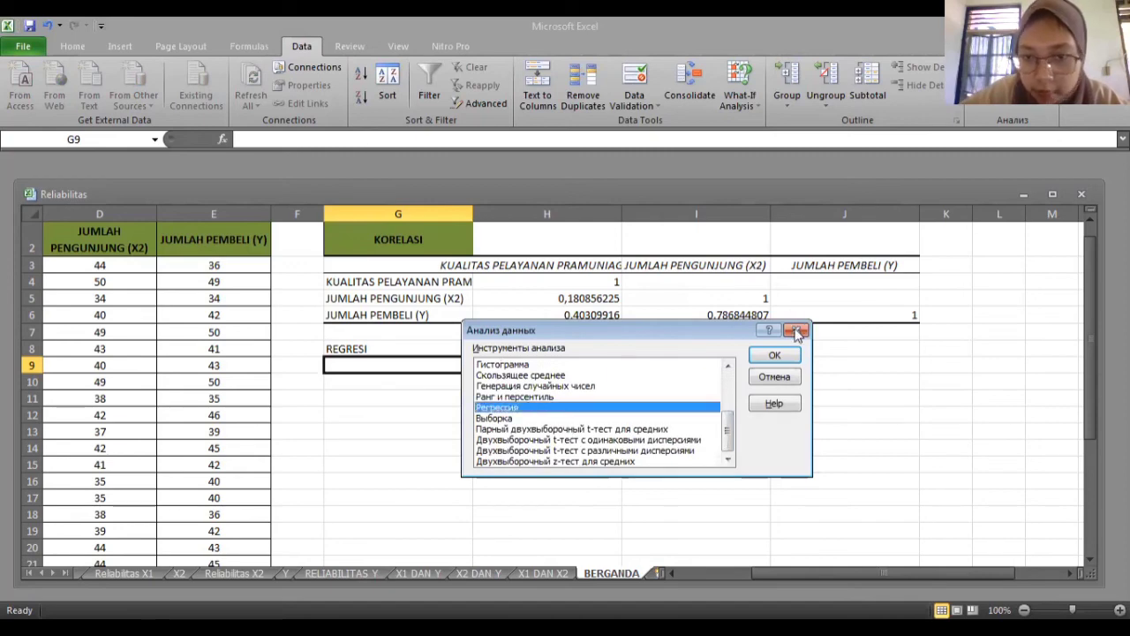
{"action": "left_click", "coordinate": [774, 356]}
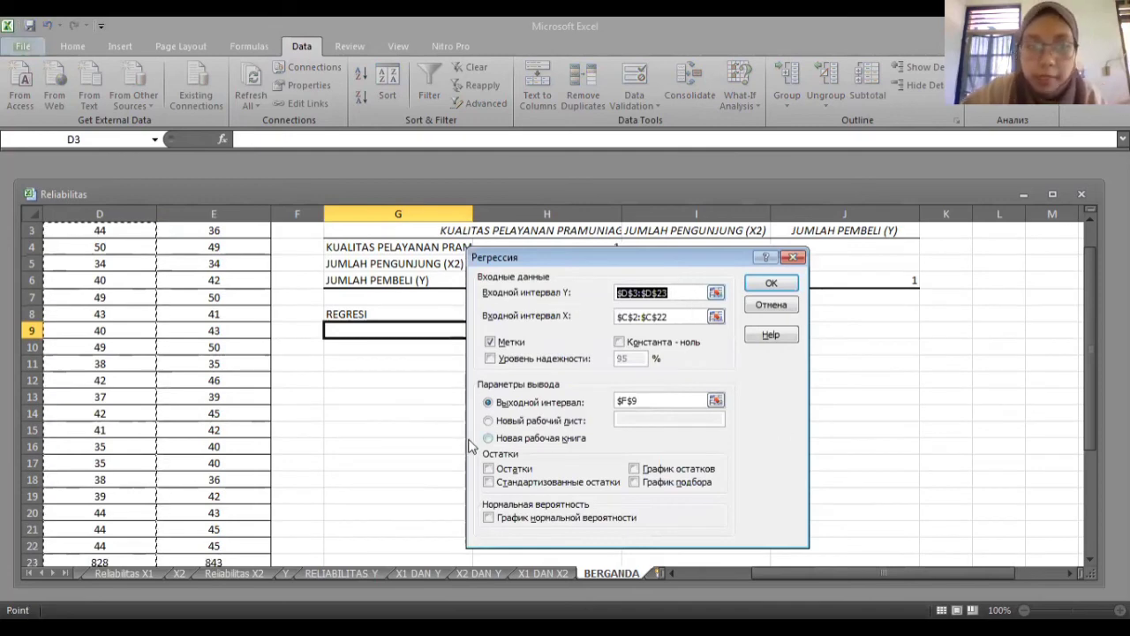
{"action": "left_click", "coordinate": [715, 293]}
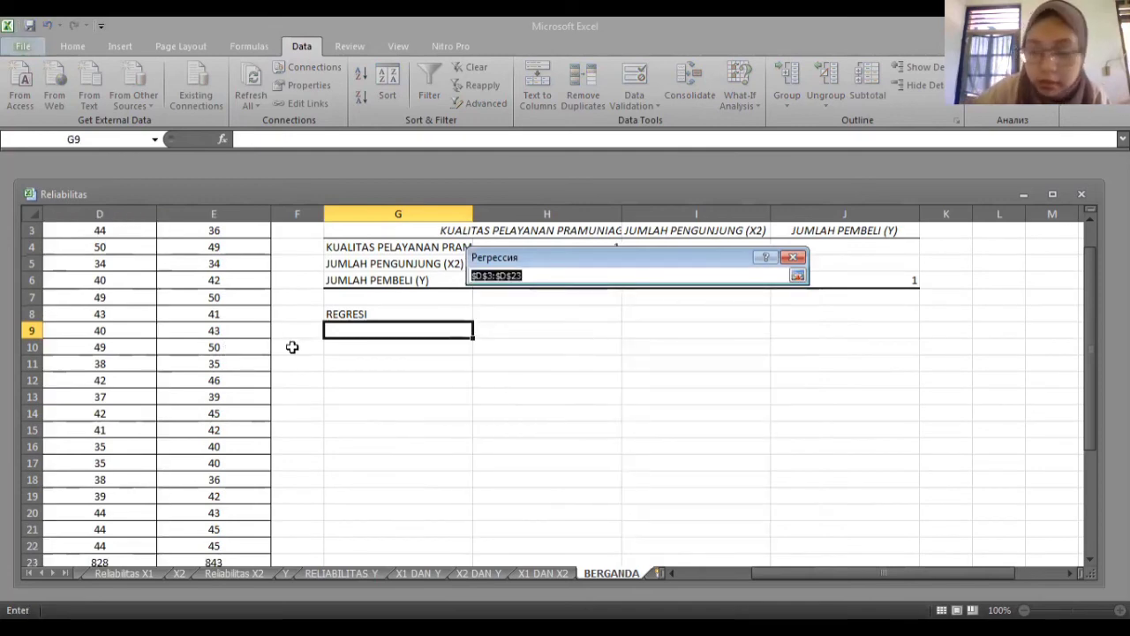
{"action": "key", "text": "Up"}
{"action": "key", "text": "Up"}
{"action": "key", "text": "Up"}
{"action": "key", "text": "Up"}
{"action": "key", "text": "Up"}
{"action": "key", "text": "Up"}
{"action": "key", "text": "Up"}
{"action": "key", "text": "Up"}
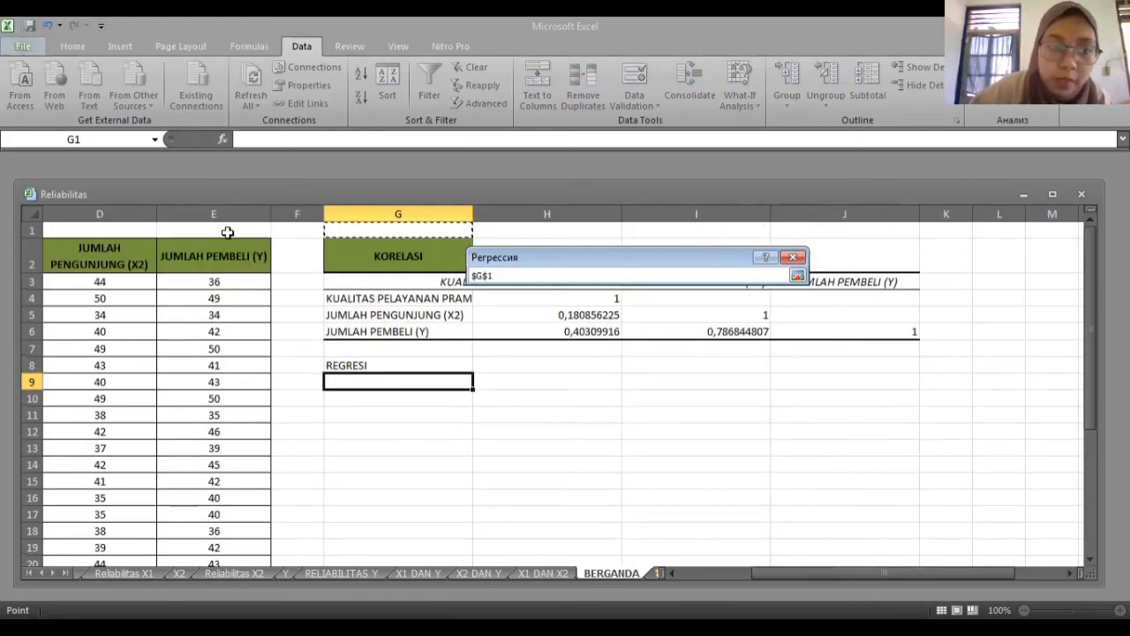
{"action": "left_click_drag", "start_coordinate": [240, 254], "coordinate": [245, 500]}
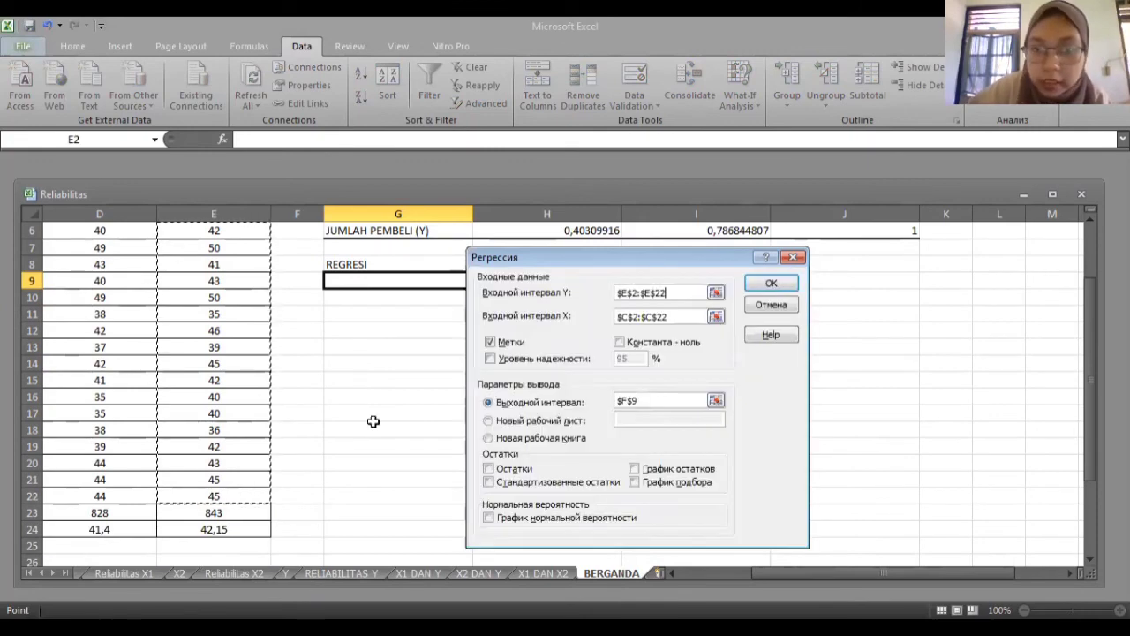
Set the X input range to C2:D22 and the output range to G9, then run the multiple regression
{"action": "left_click", "coordinate": [715, 317]}
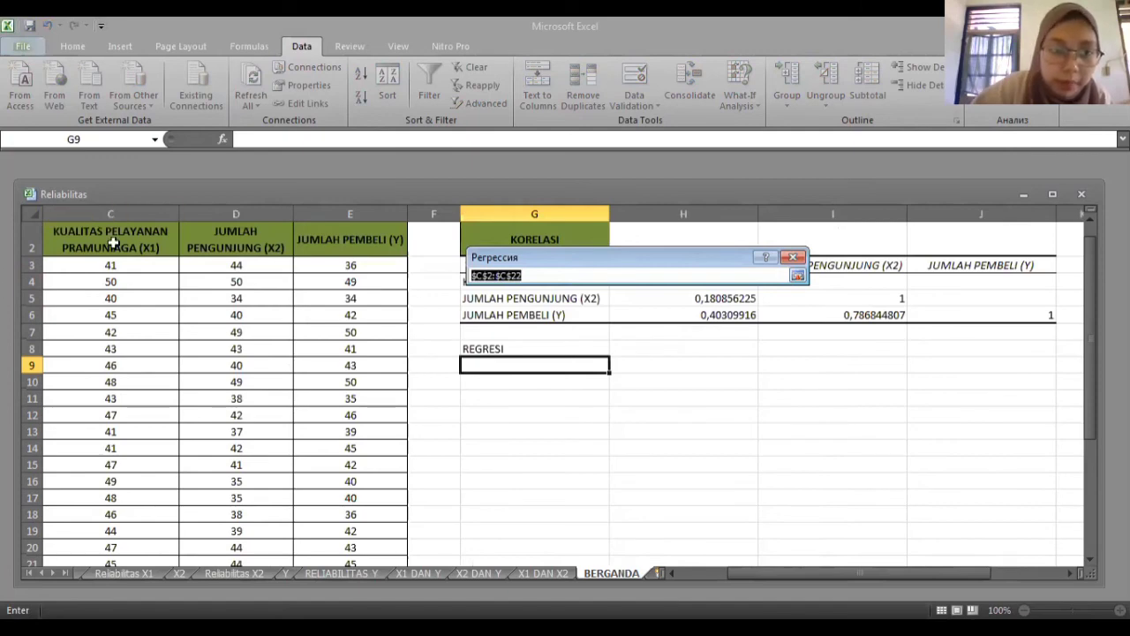
{"action": "left_click_drag", "start_coordinate": [113, 243], "coordinate": [265, 517]}
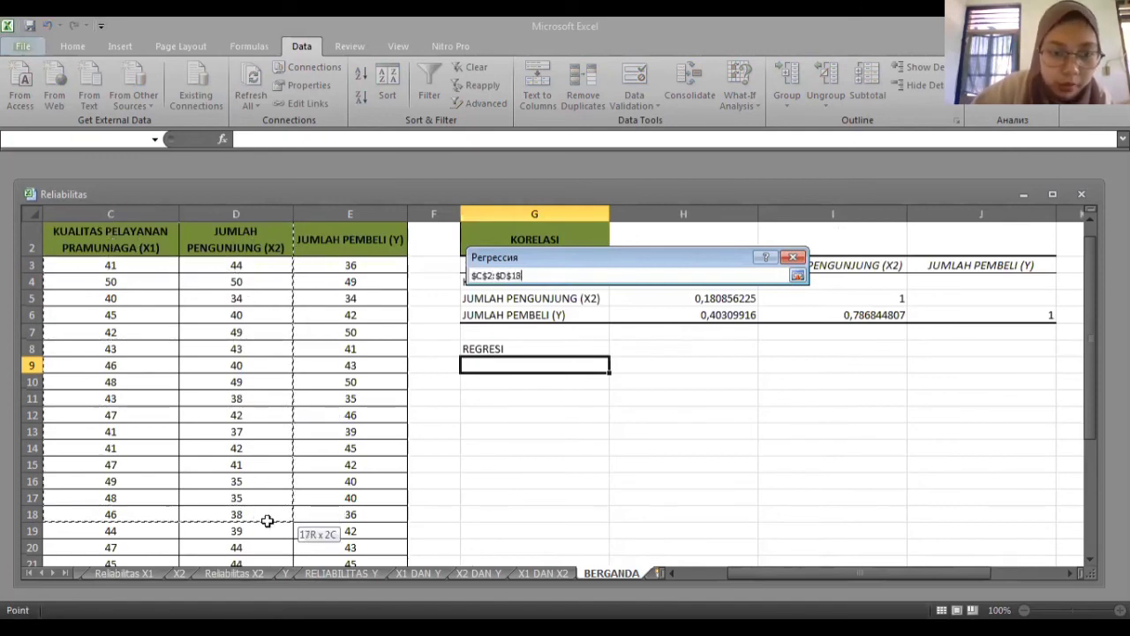
{"action": "left_click_drag", "start_coordinate": [147, 244], "coordinate": [244, 499]}
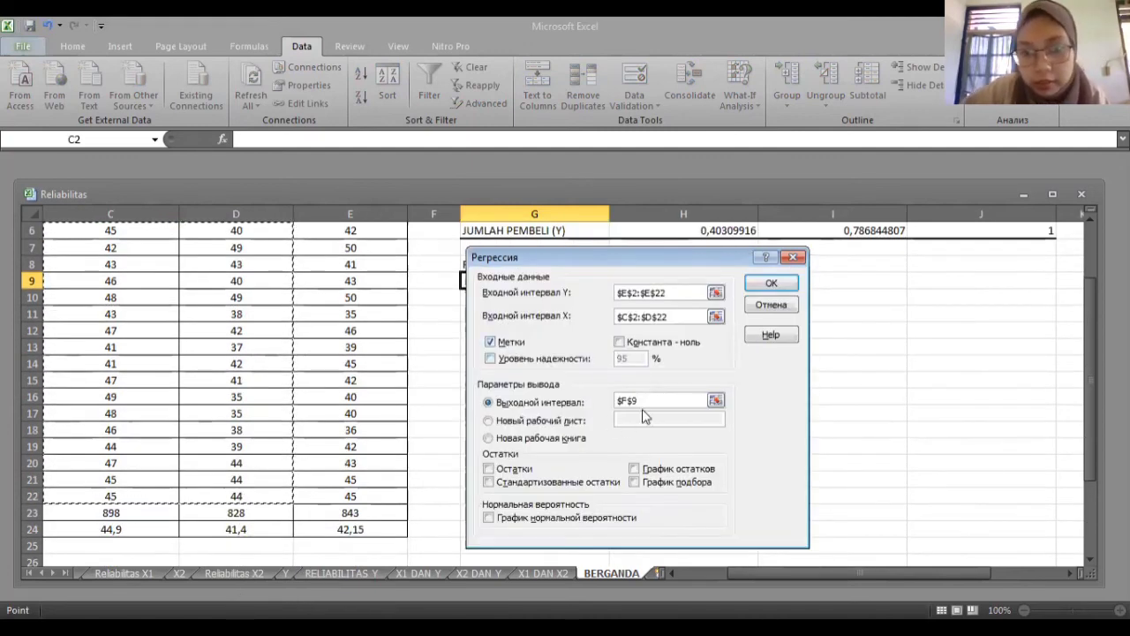
{"action": "left_click", "coordinate": [716, 400]}
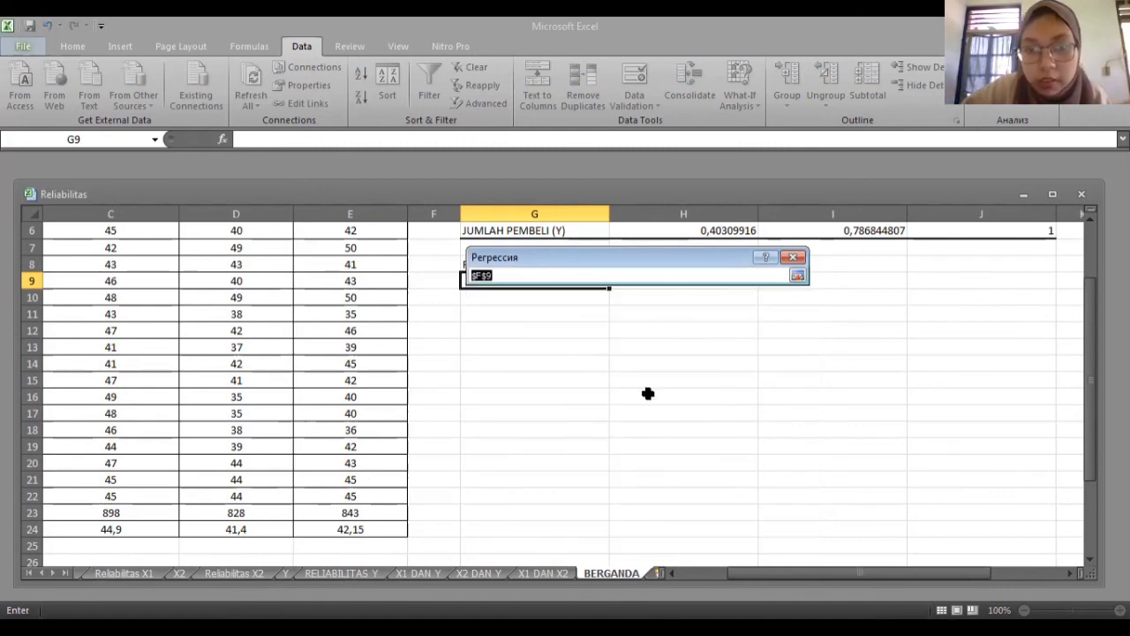
{"action": "left_click", "coordinate": [475, 292]}
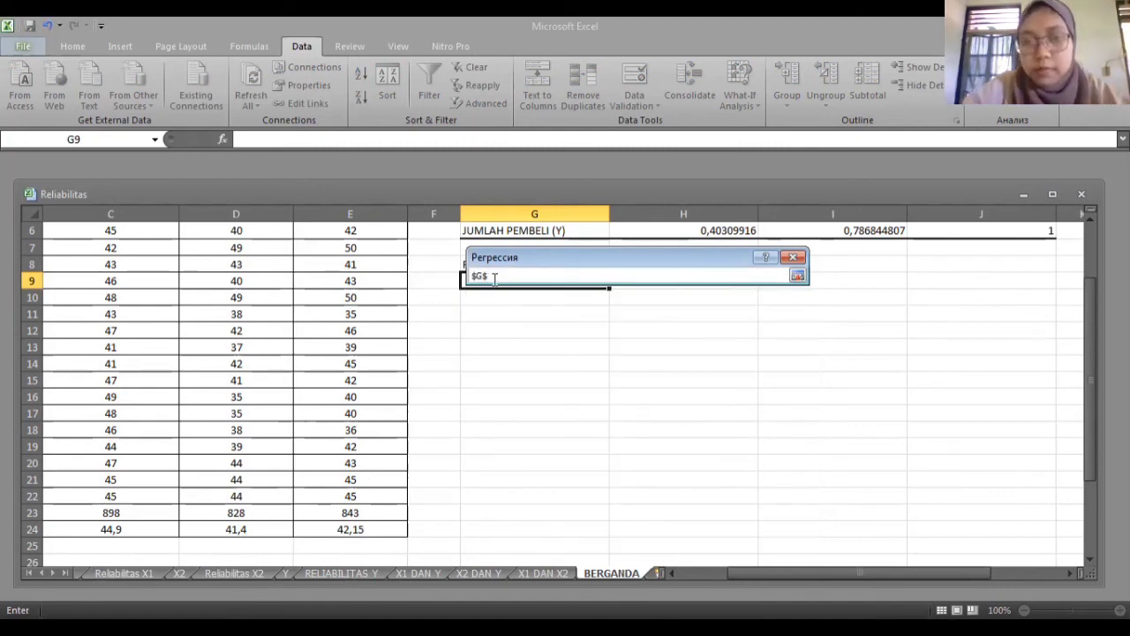
{"action": "left_click", "coordinate": [798, 277]}
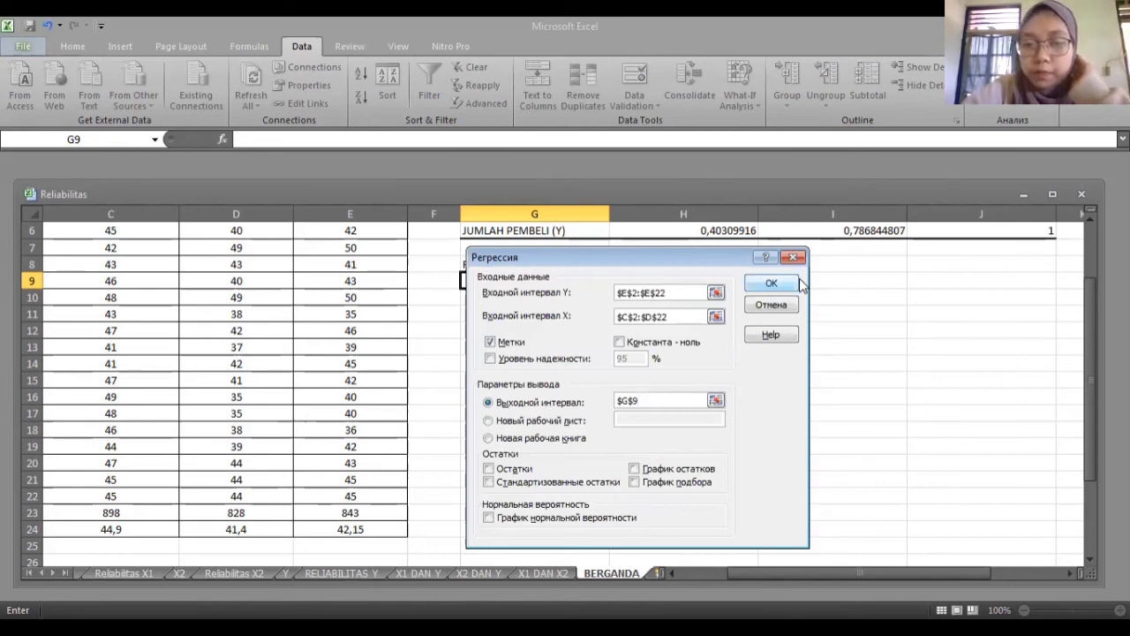
{"action": "left_click", "coordinate": [772, 284]}
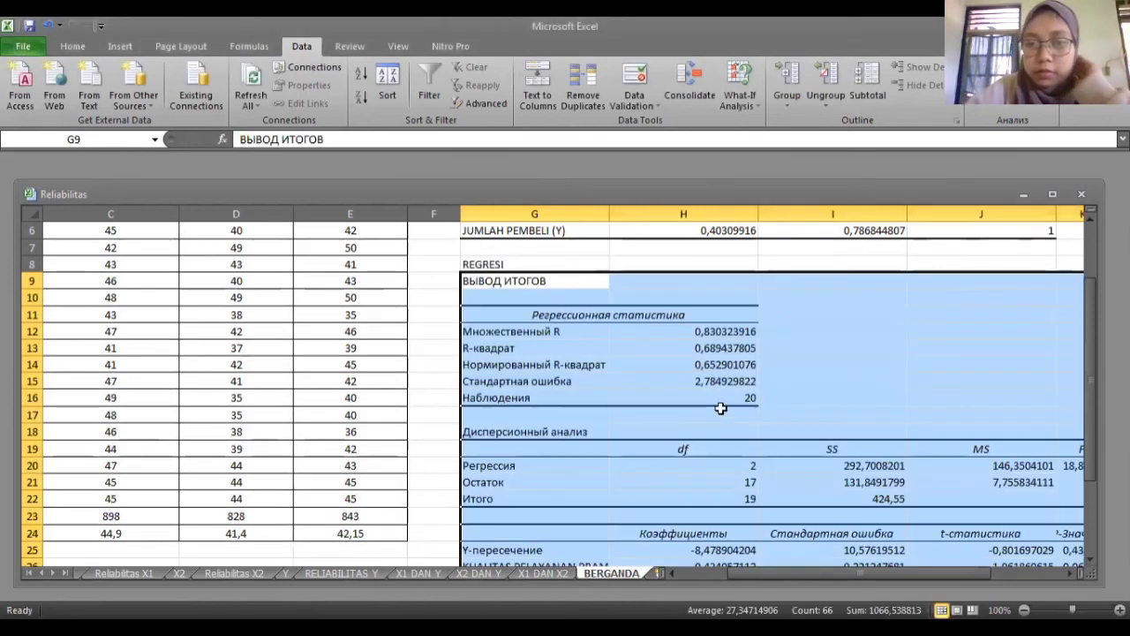
Examine the multiple regression output, from the regression statistics through the variance analysis to the full width of the coefficients table
{"action": "key", "text": "Down"}
{"action": "key", "text": "Down"}
{"action": "key", "text": "Down"}
{"action": "key", "text": "Down"}
{"action": "key", "text": "Down"}
{"action": "key", "text": "Down"}
{"action": "key", "text": "Down"}
{"action": "key", "text": "Down"}
{"action": "key", "text": "Down"}
{"action": "key", "text": "Down"}
{"action": "key", "text": "Down"}
{"action": "key", "text": "Down"}
{"action": "key", "text": "Down"}
{"action": "key", "text": "Down"}
{"action": "key", "text": "Down"}
{"action": "key", "text": "Down"}
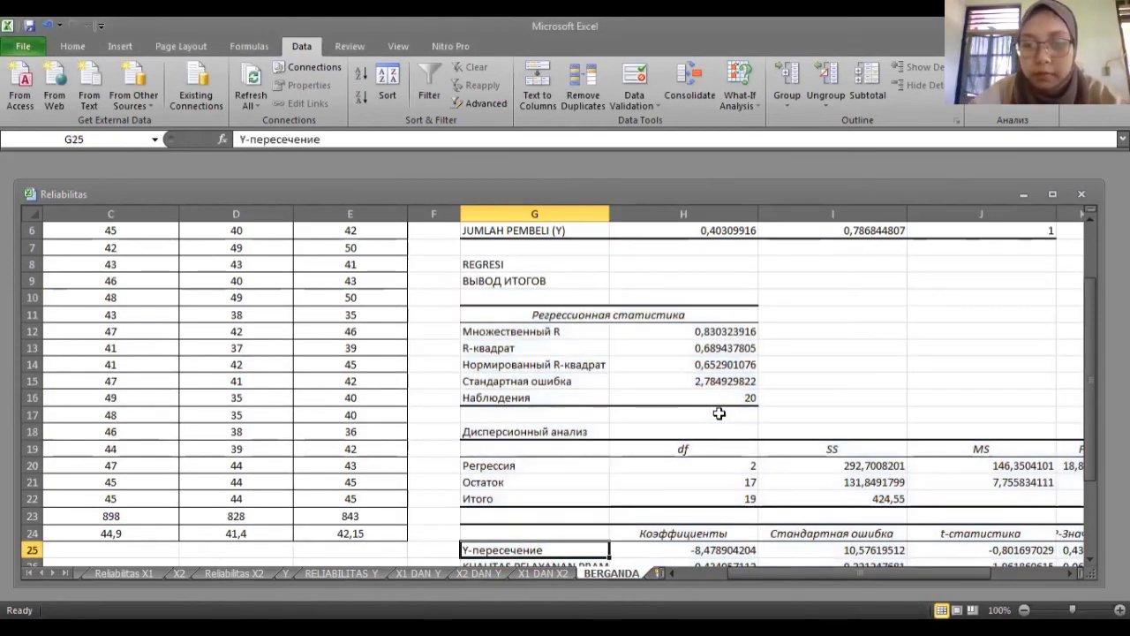
{"action": "key", "text": "Down"}
{"action": "key", "text": "Down"}
{"action": "key", "text": "Down"}
{"action": "key", "text": "Down"}
{"action": "key", "text": "Down"}
{"action": "key", "text": "Down"}
{"action": "key", "text": "Right"}
{"action": "key", "text": "Right"}
{"action": "key", "text": "Right"}
{"action": "key", "text": "Right"}
{"action": "key", "text": "Right"}
{"action": "key", "text": "Right"}
{"action": "key", "text": "Right"}
{"action": "key", "text": "Right"}
{"action": "key", "text": "Right"}
{"action": "key", "text": "Right"}
{"action": "key", "text": "Right"}
{"action": "key", "text": "Right"}
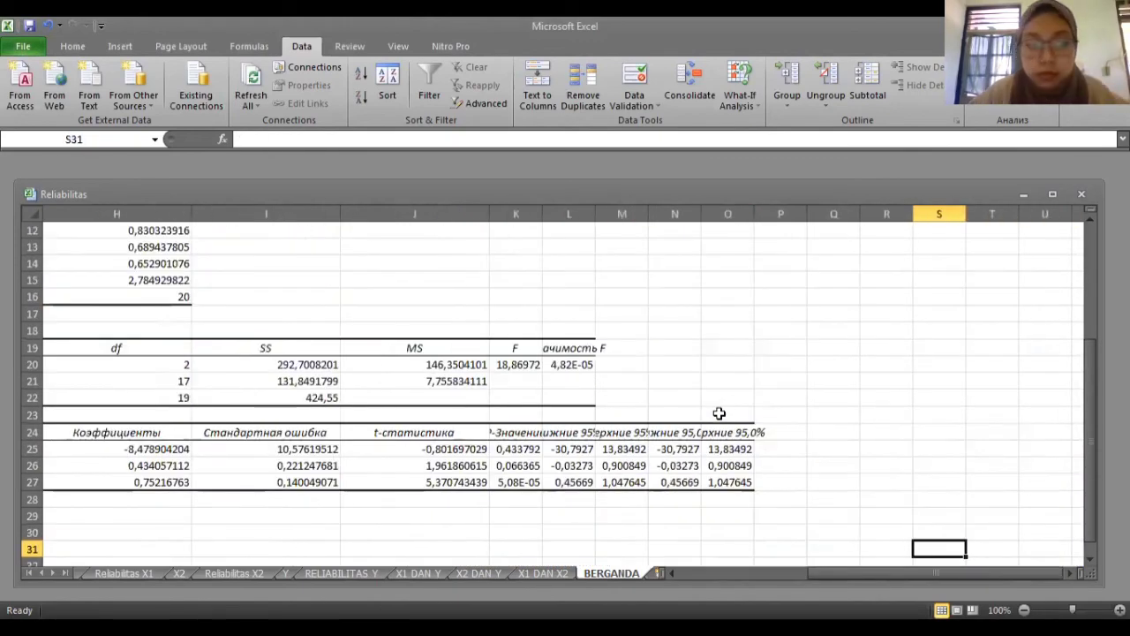
Switch to the exercise book in Nitro Pro and review the multiple correlation interpretation and the regression procedure for X1 and X2 on Y
{"action": "key", "text": "alt+Tab"}
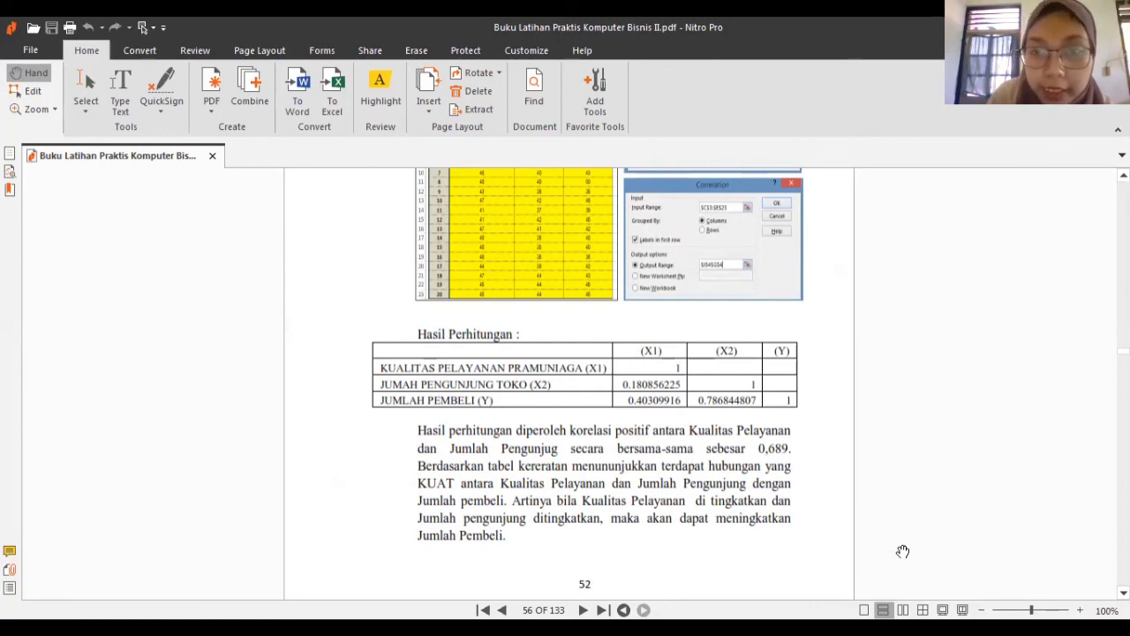
{"action": "scroll", "coordinate": [903, 552], "scroll_direction": "down", "scroll_amount": 1}
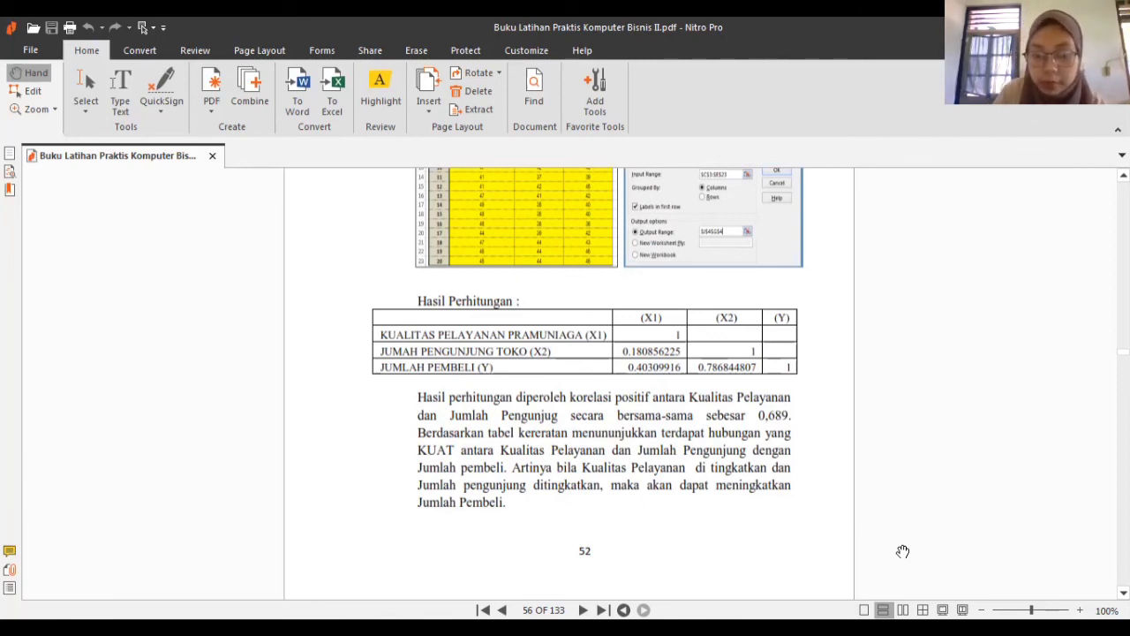
{"action": "scroll", "coordinate": [903, 551], "scroll_direction": "down", "scroll_amount": 1}
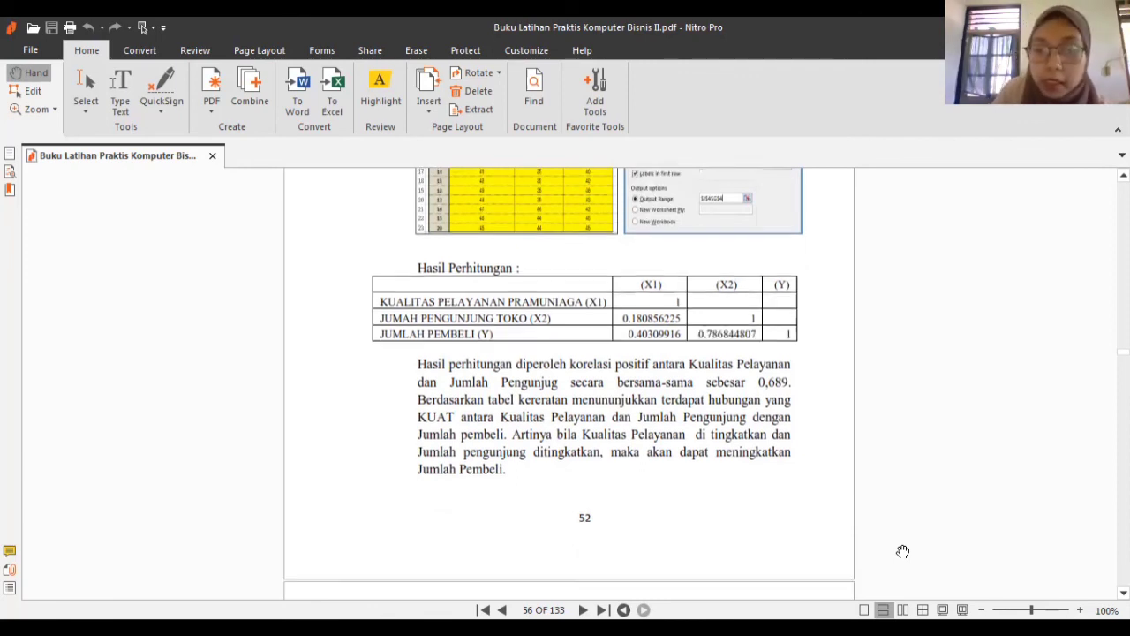
{"action": "scroll", "coordinate": [902, 551], "scroll_direction": "down", "scroll_amount": 1}
{"action": "scroll", "coordinate": [903, 551], "scroll_direction": "down", "scroll_amount": 3}
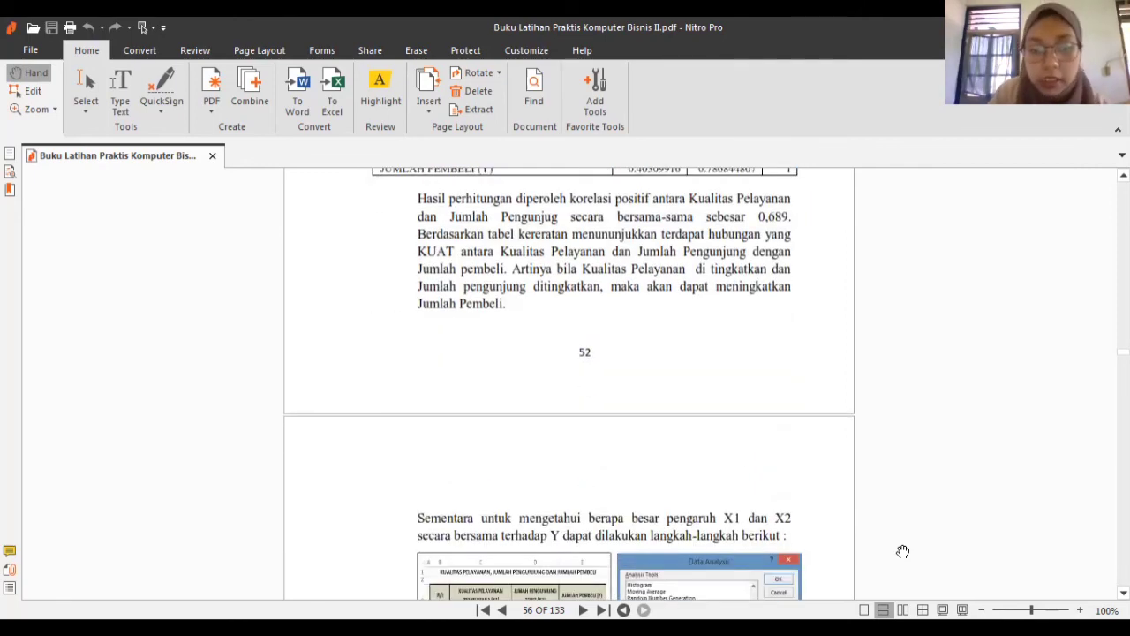
{"action": "scroll", "coordinate": [903, 551], "scroll_direction": "down", "scroll_amount": 6}
{"action": "scroll", "coordinate": [903, 551], "scroll_direction": "down", "scroll_amount": 9}
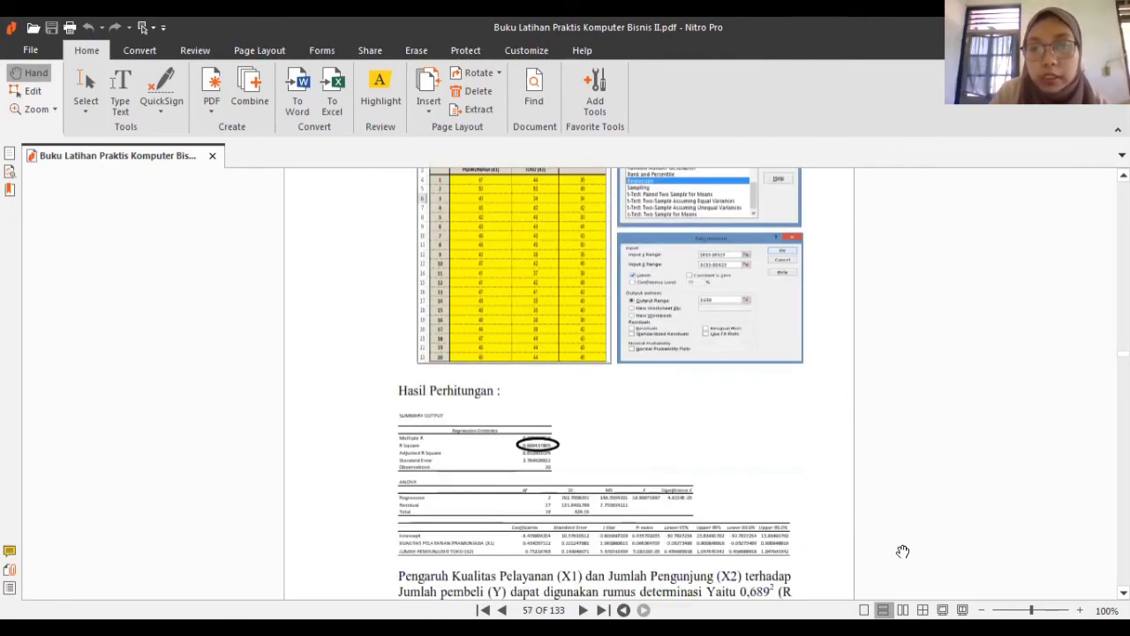
{"action": "scroll", "coordinate": [902, 551], "scroll_direction": "up", "scroll_amount": 5}
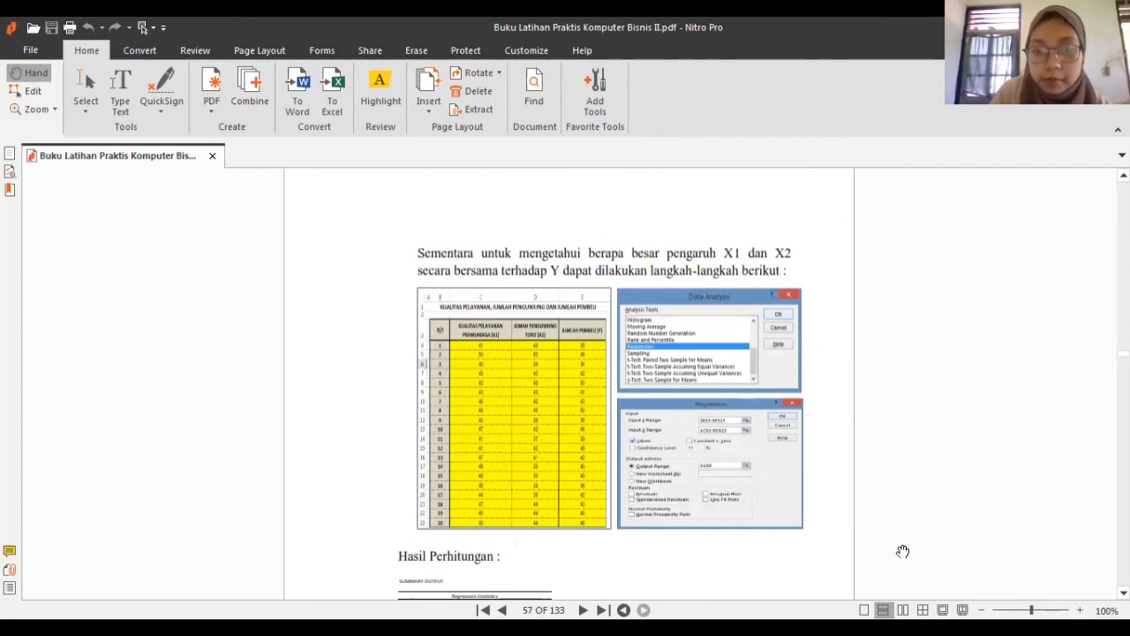
Read the book's interpretation of the multiple regression output and its worked prediction with the equation Y = a + b X1 + b X2
{"action": "scroll", "coordinate": [903, 551], "scroll_direction": "down", "scroll_amount": 7}
{"action": "scroll", "coordinate": [903, 551], "scroll_direction": "down", "scroll_amount": 5}
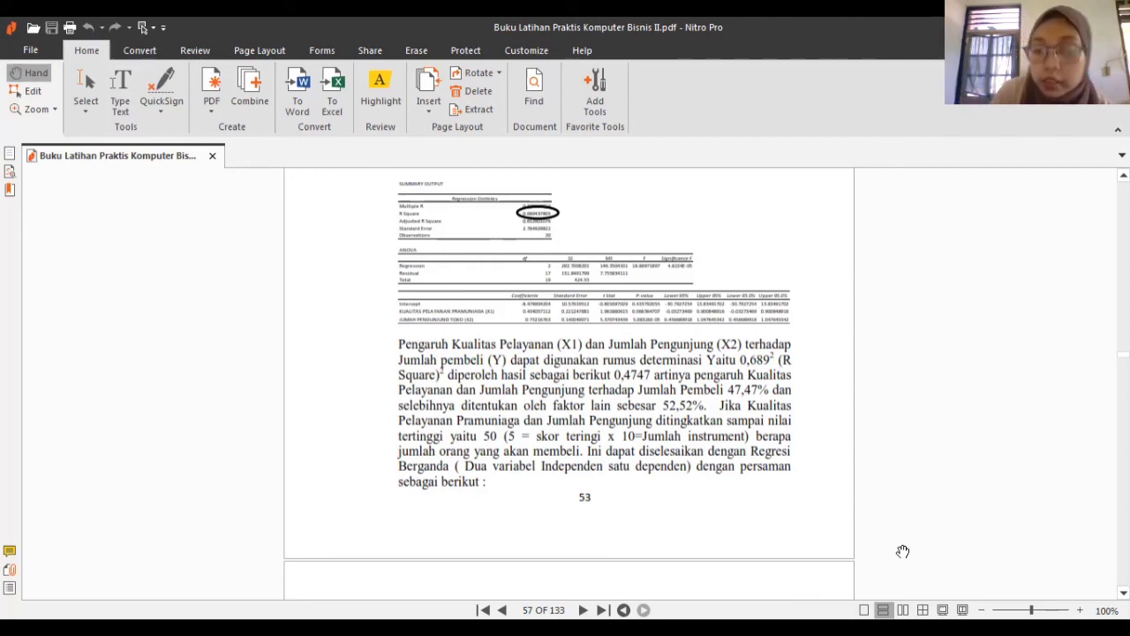
{"action": "scroll", "coordinate": [903, 552], "scroll_direction": "down", "scroll_amount": 10}
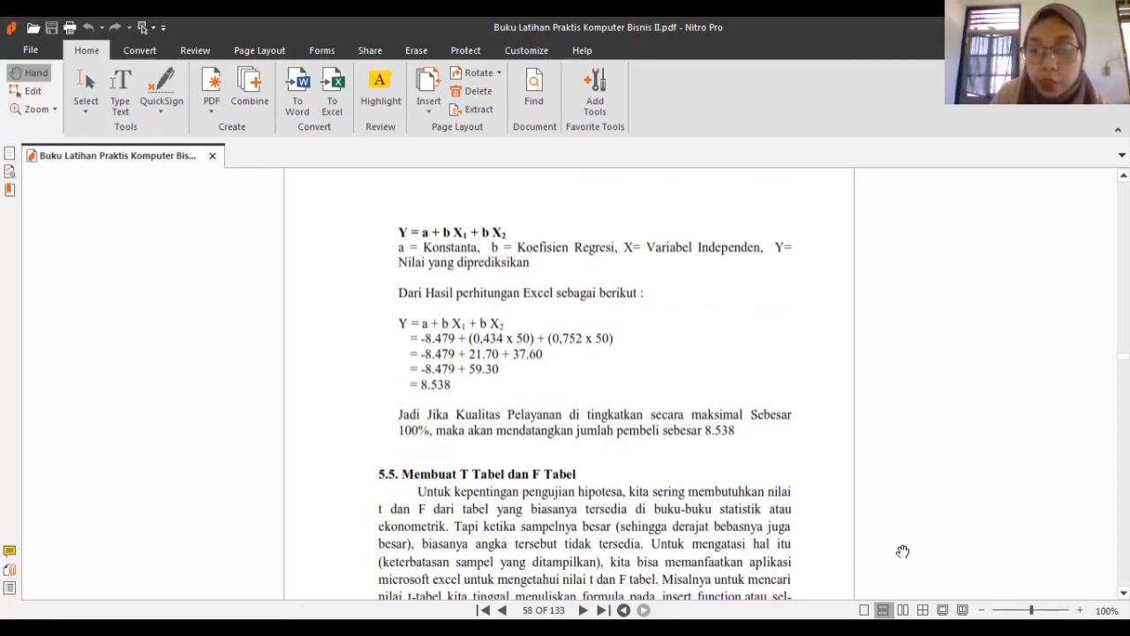
{"action": "scroll", "coordinate": [902, 551], "scroll_direction": "up", "scroll_amount": 3}
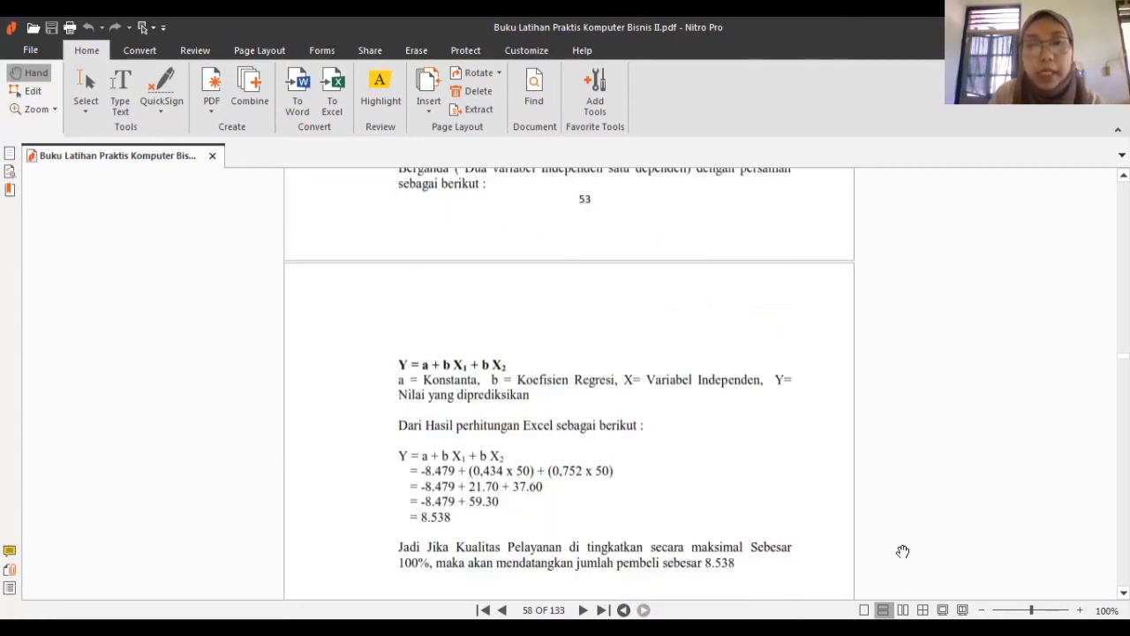